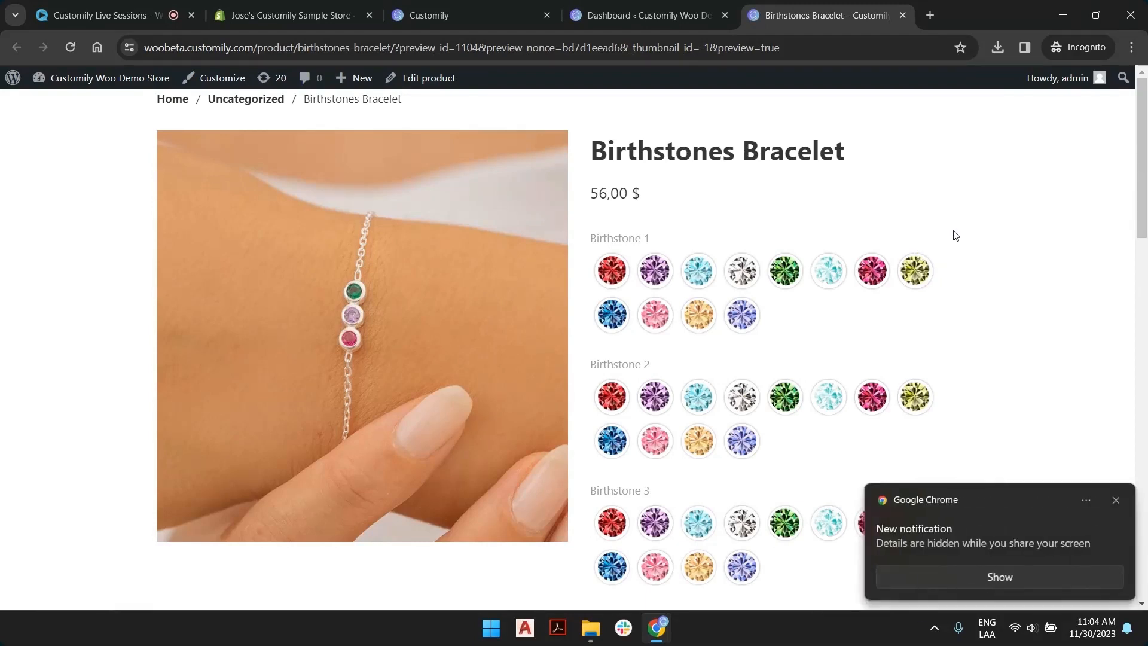
Step: Dismiss the Chrome notification and turn on Do Not Disturb for Windows notifications
click(1115, 501)
click(1124, 628)
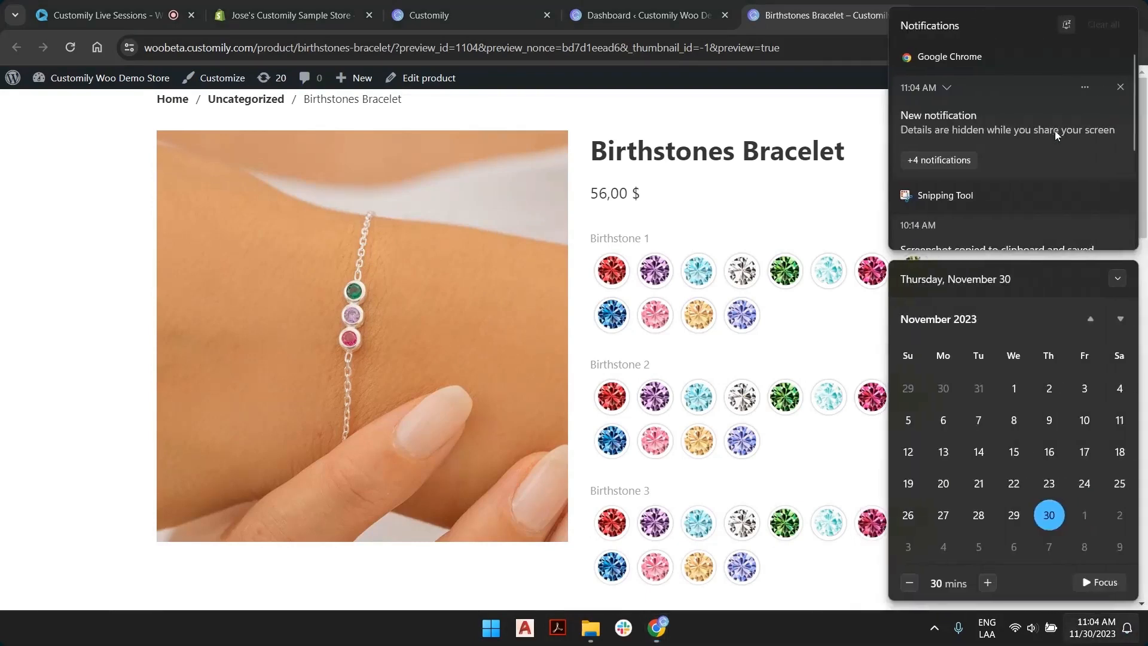
click(1065, 29)
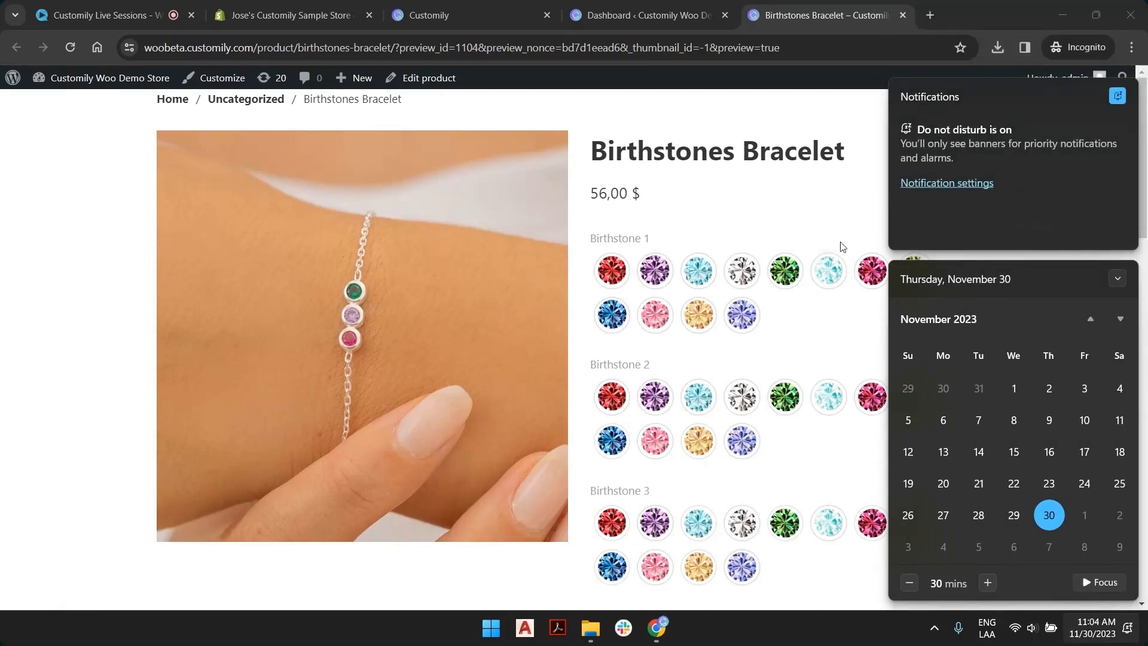
click(889, 235)
Step: Personalize the bracelet with the yellow-green stone for Birthstone 1, the April stone for Birthstone 2 and the dark blue stone for Birthstone 3
click(916, 269)
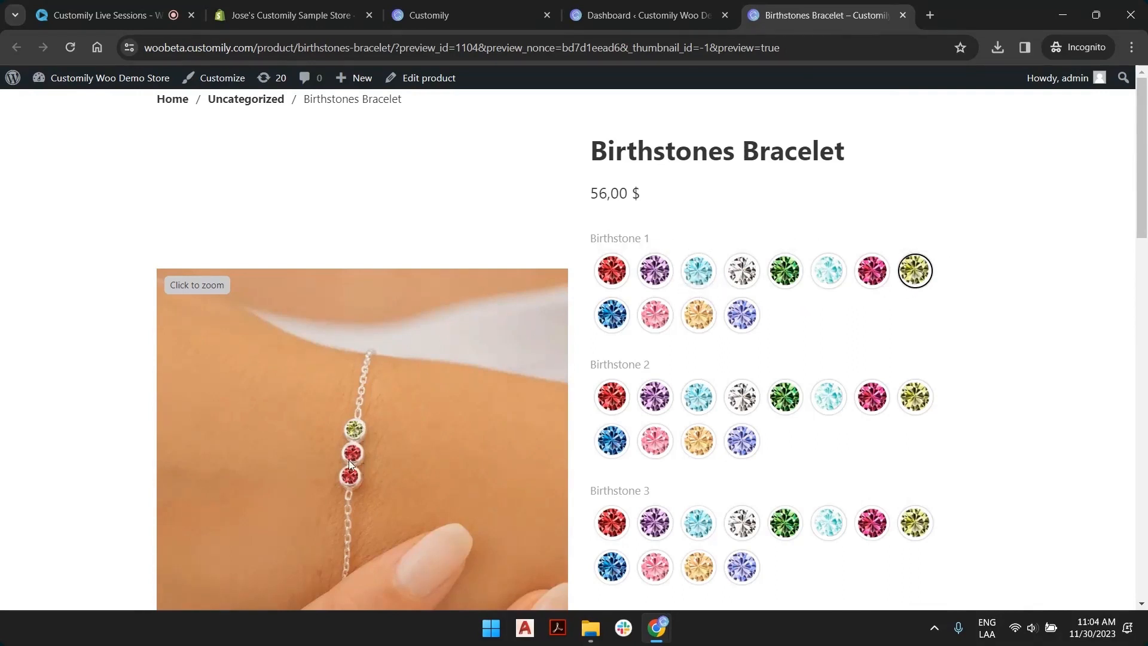
scroll(768, 299, down, 1)
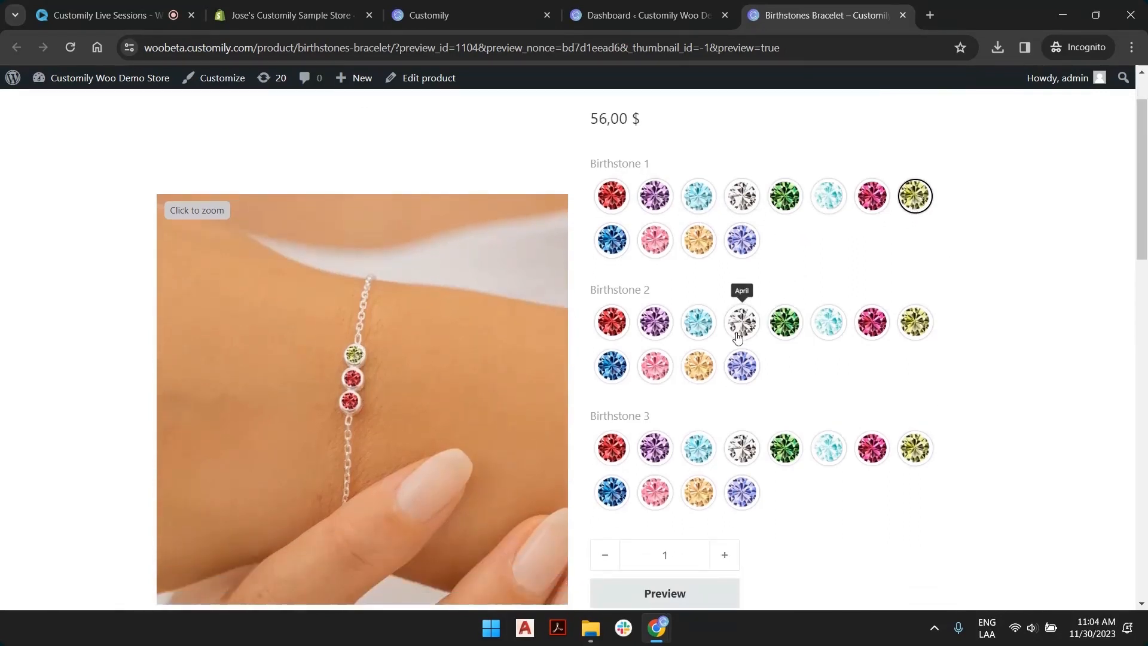
click(739, 336)
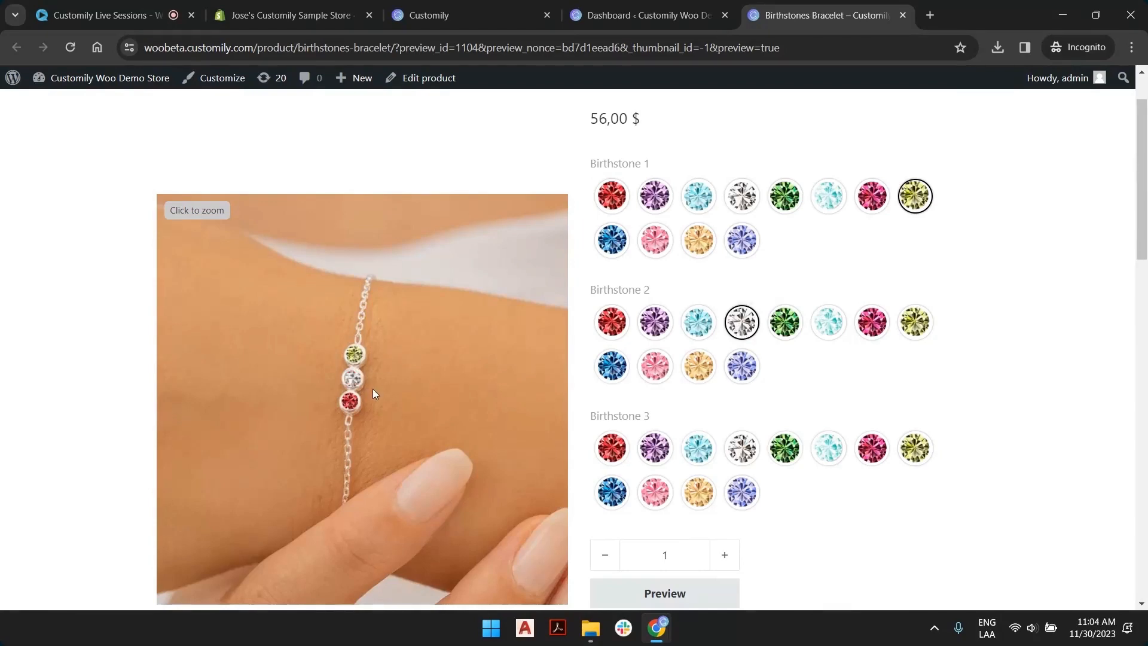
click(612, 492)
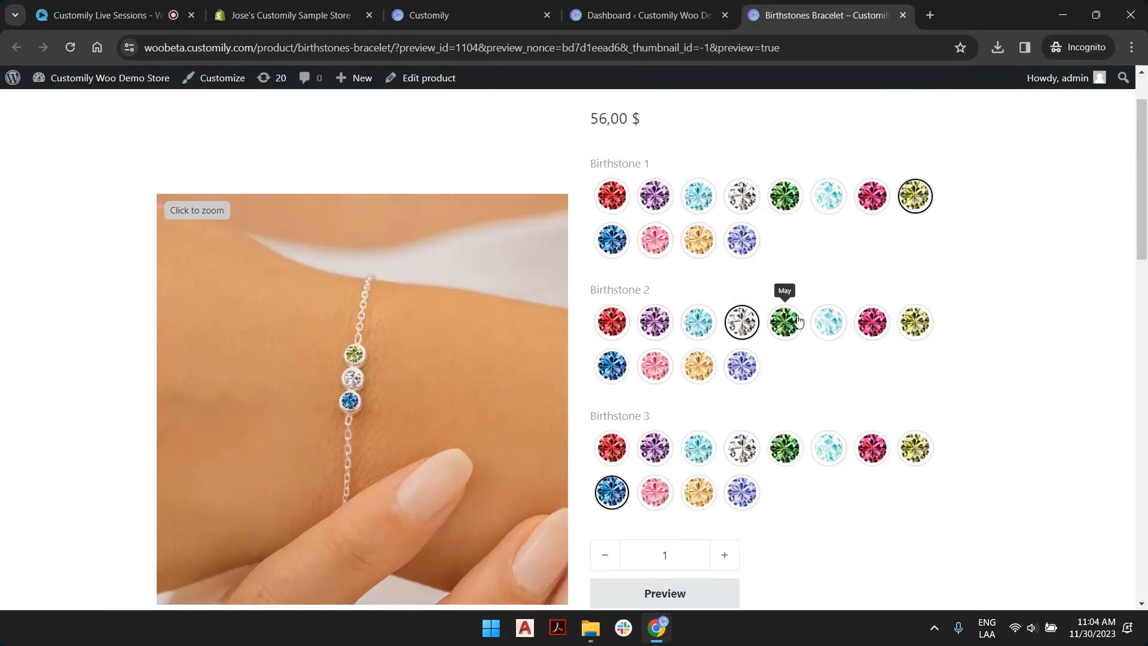
scroll(815, 333, down, 2)
scroll(903, 372, up, 2)
scroll(759, 393, down, 1)
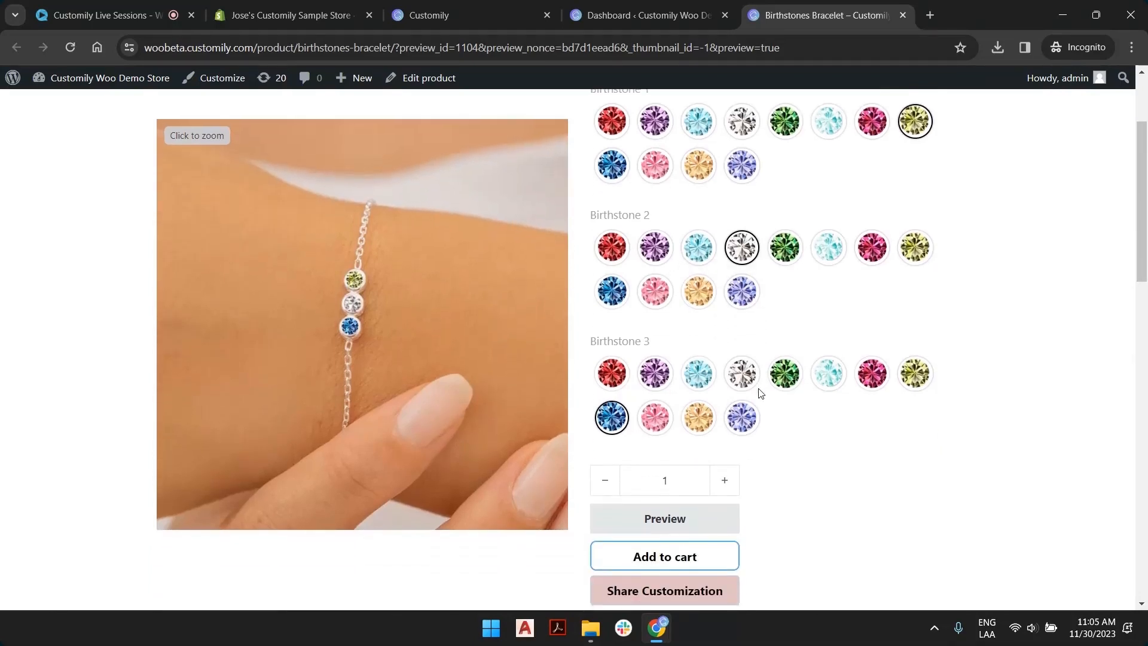
scroll(759, 393, up, 2)
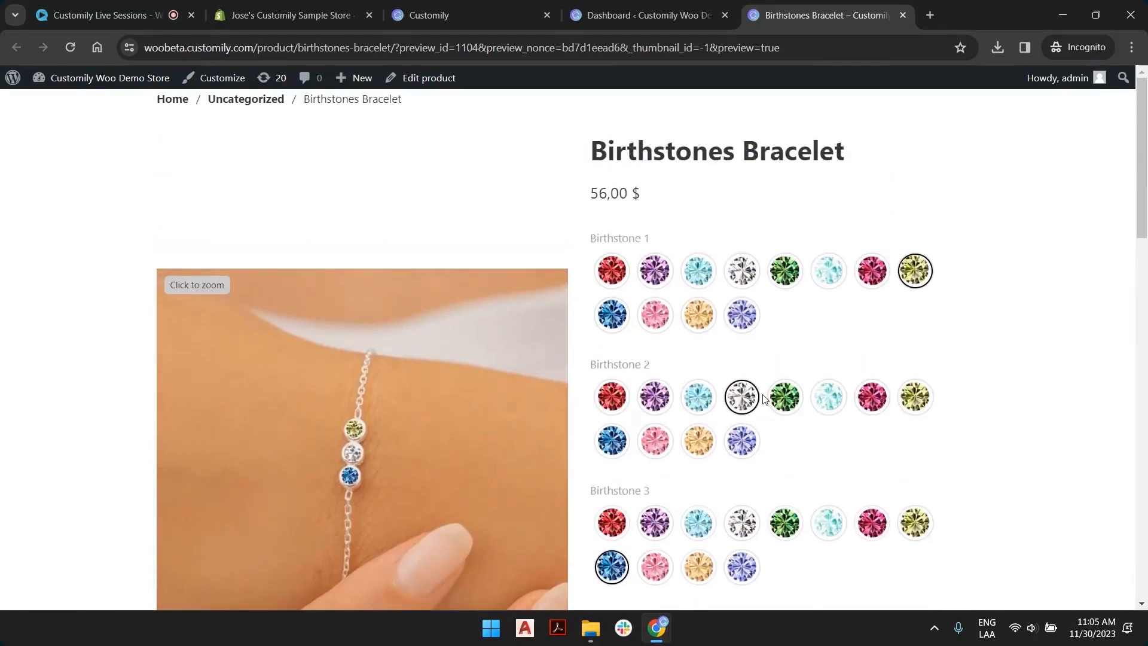
scroll(764, 399, down, 2)
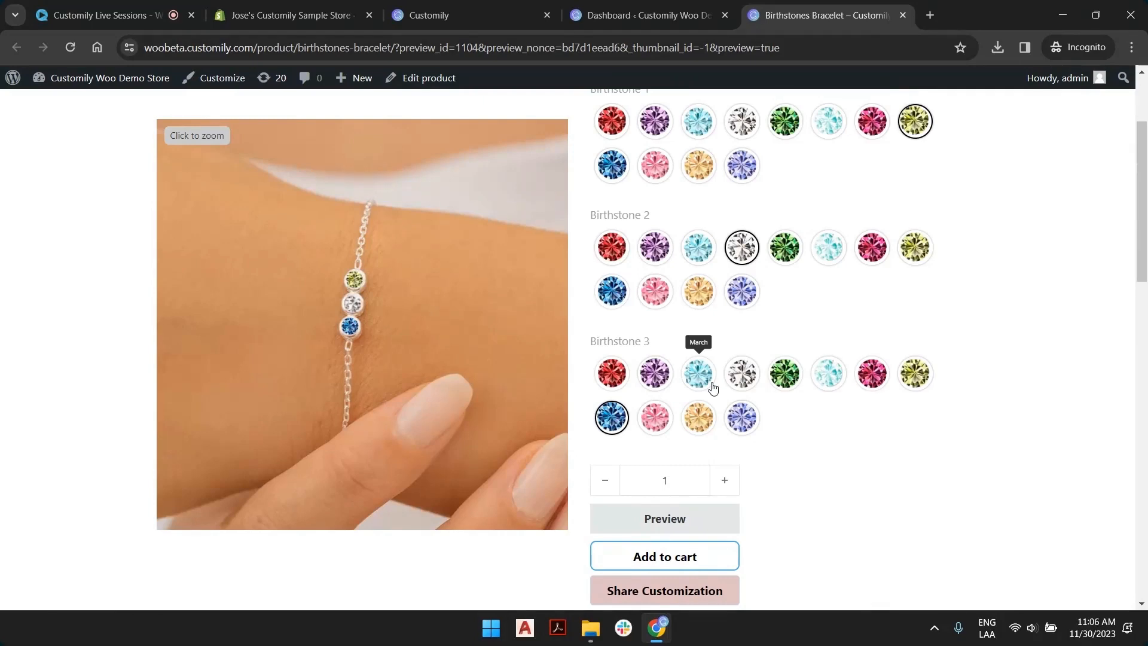
Step: Change the bracelet to the March stone for Birthstone 1, October for Birthstone 2 and the pale aqua stone for Birthstone 3
scroll(963, 353, up, 1)
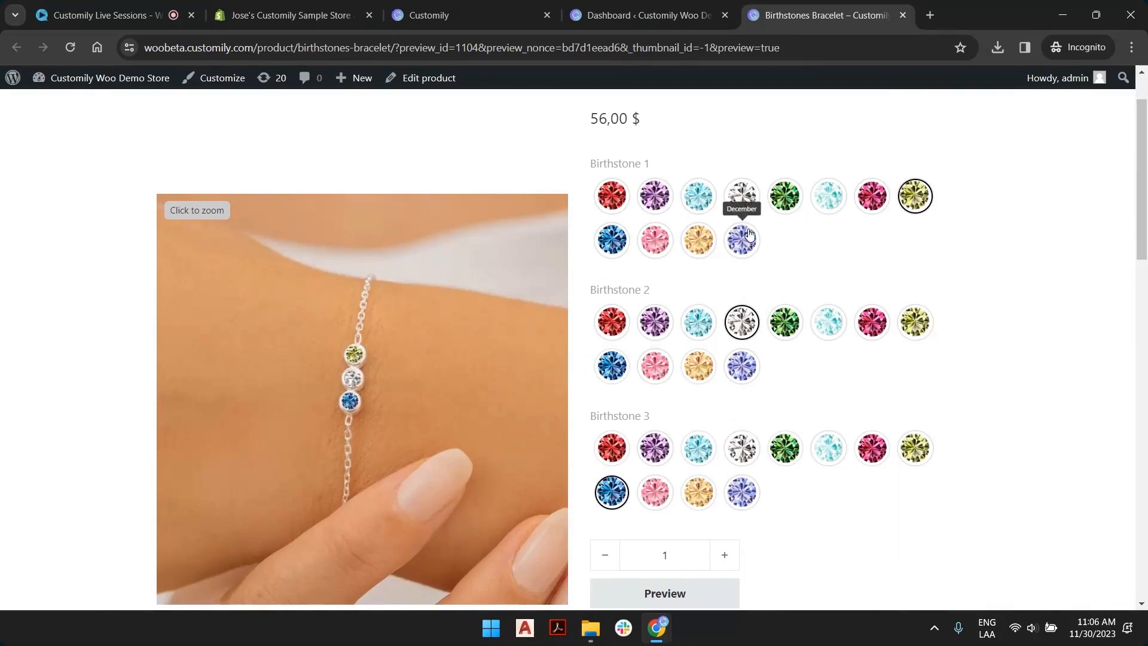
click(701, 200)
click(655, 364)
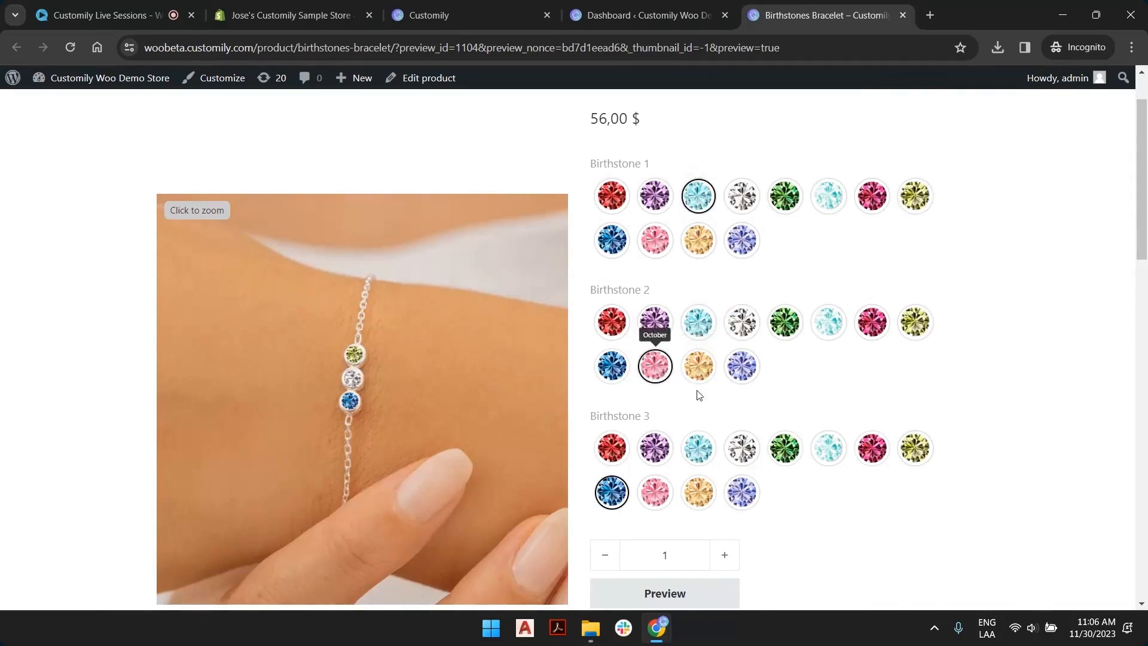
click(828, 448)
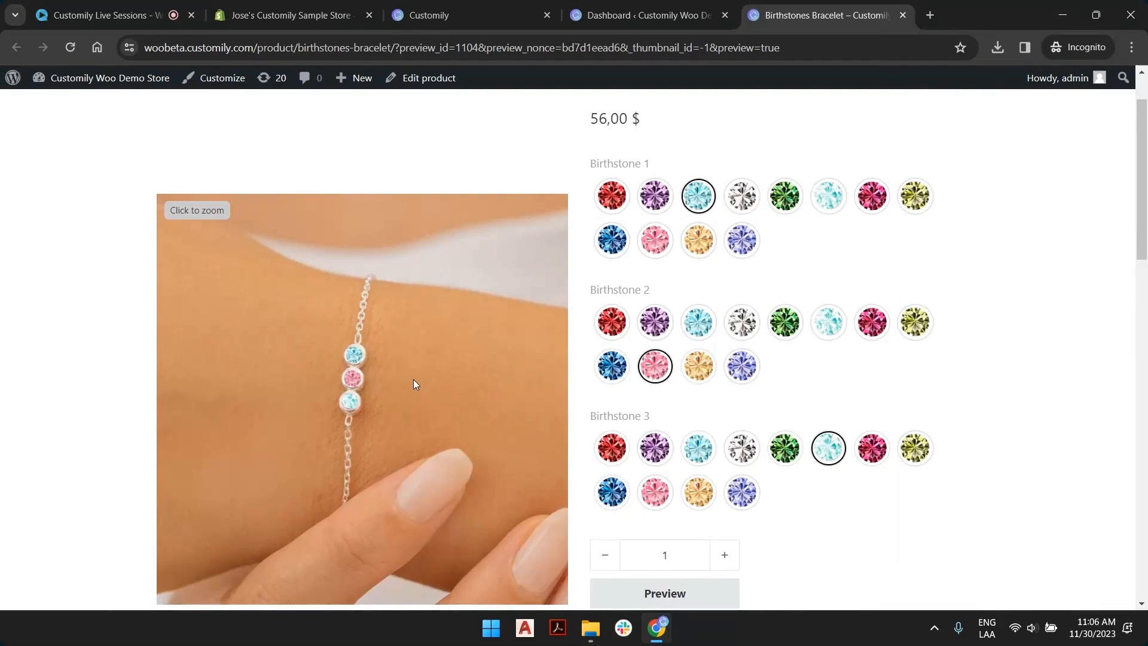
Step: Set Birthstone 2 to the red stone, Birthstone 3 to the purple stone and Birthstone 1 to the dark pink stone
click(612, 324)
click(658, 451)
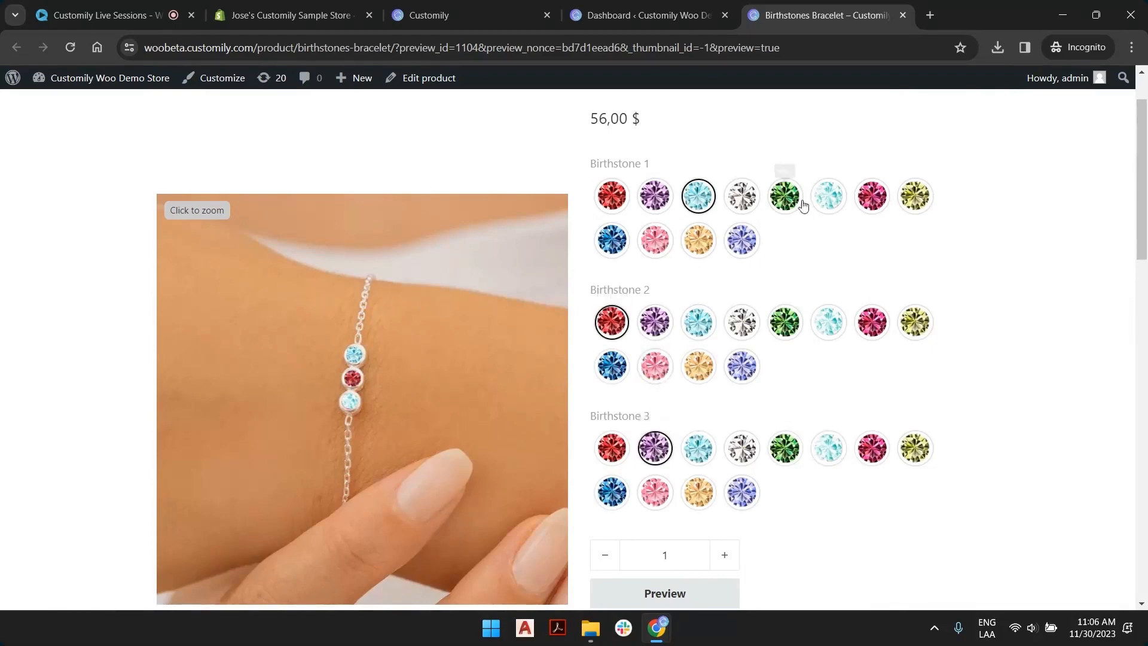
click(872, 198)
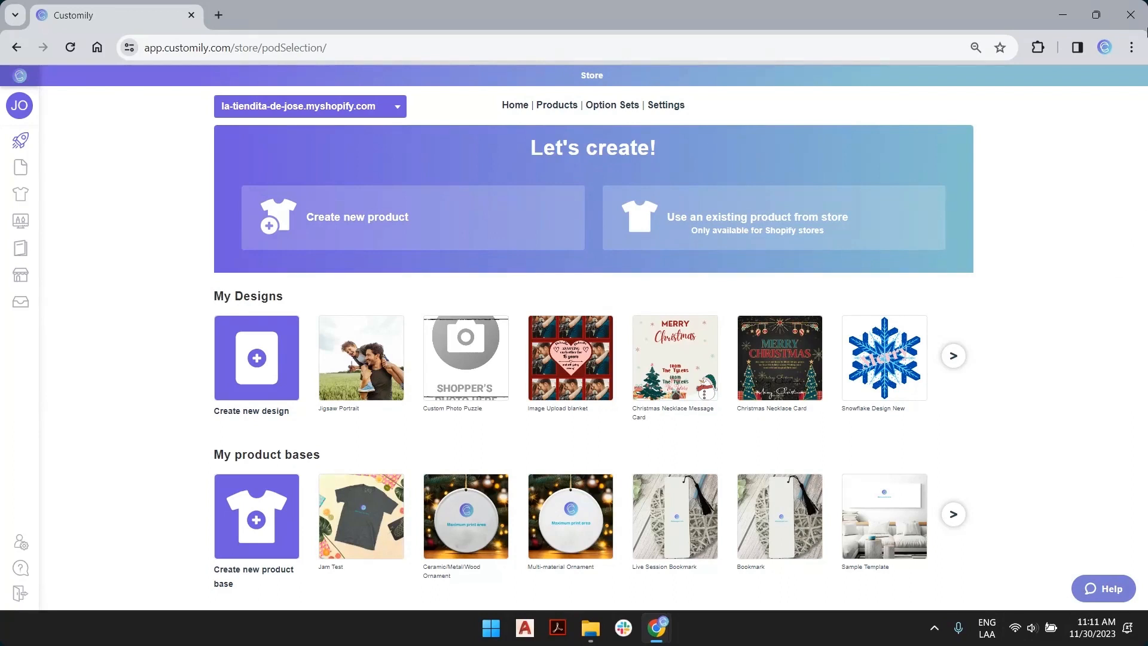
Step: In Customily, show the starting options for creating a new product and browse the fulfillment providers, designs and product bases
mouse_move(22, 141)
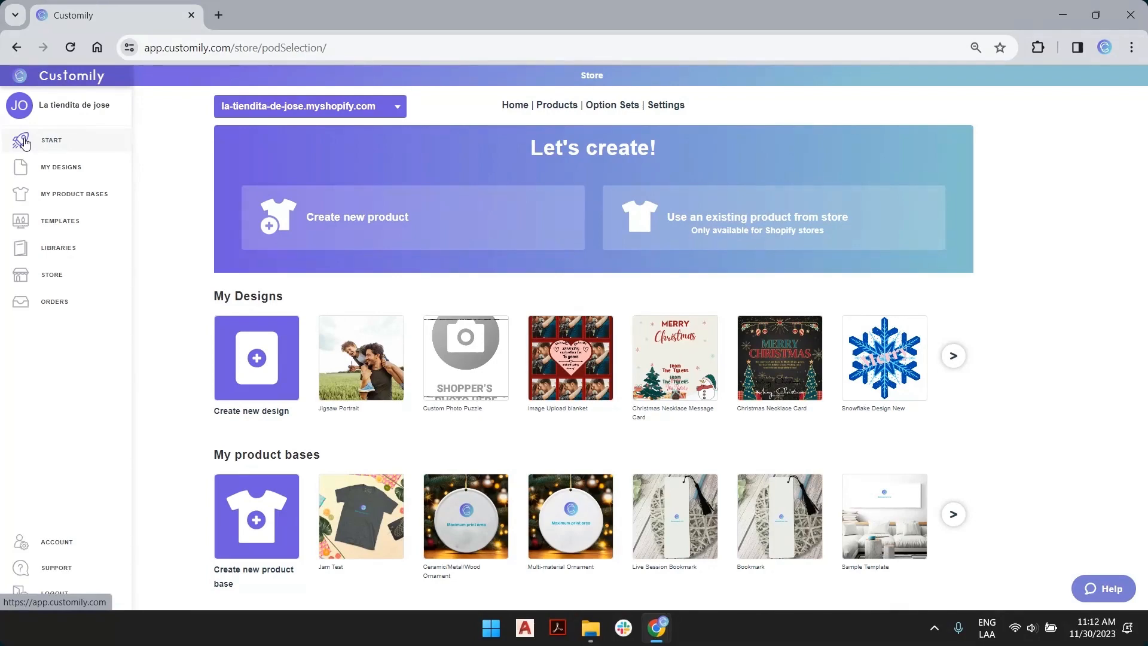
click(446, 222)
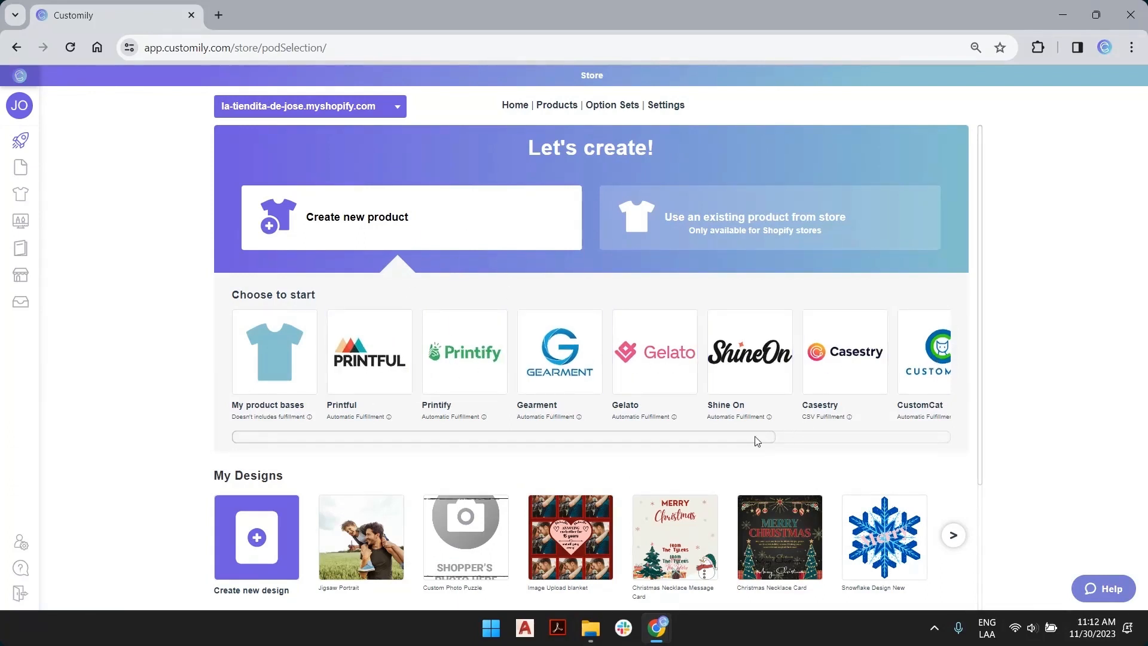
drag(757, 442, 956, 451)
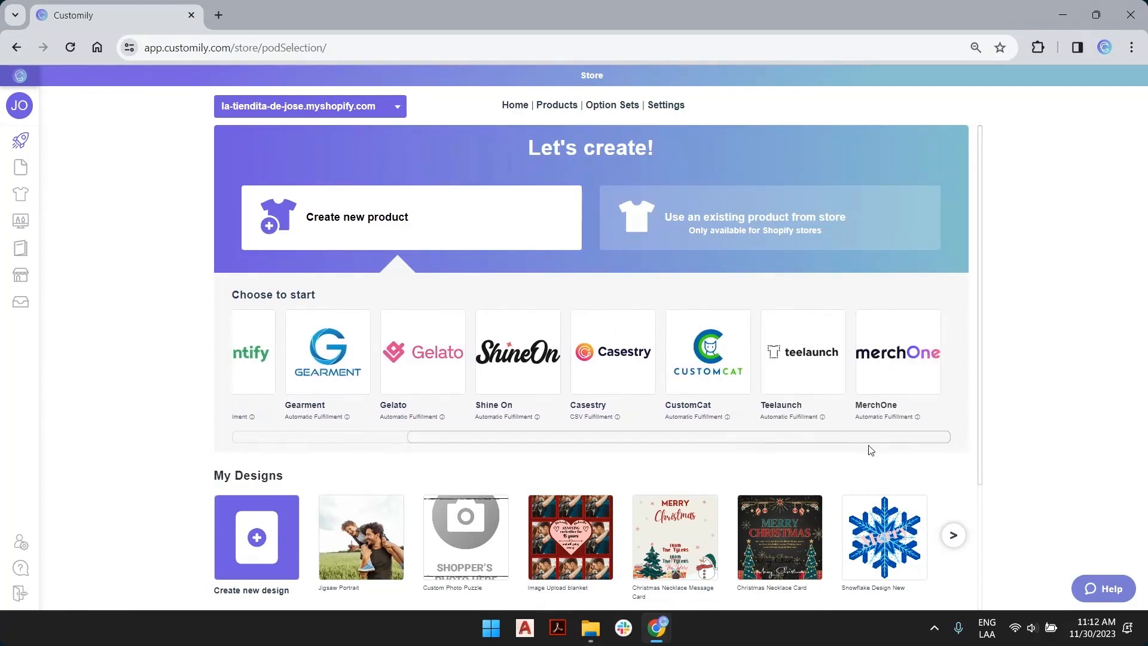
drag(873, 440, 476, 440)
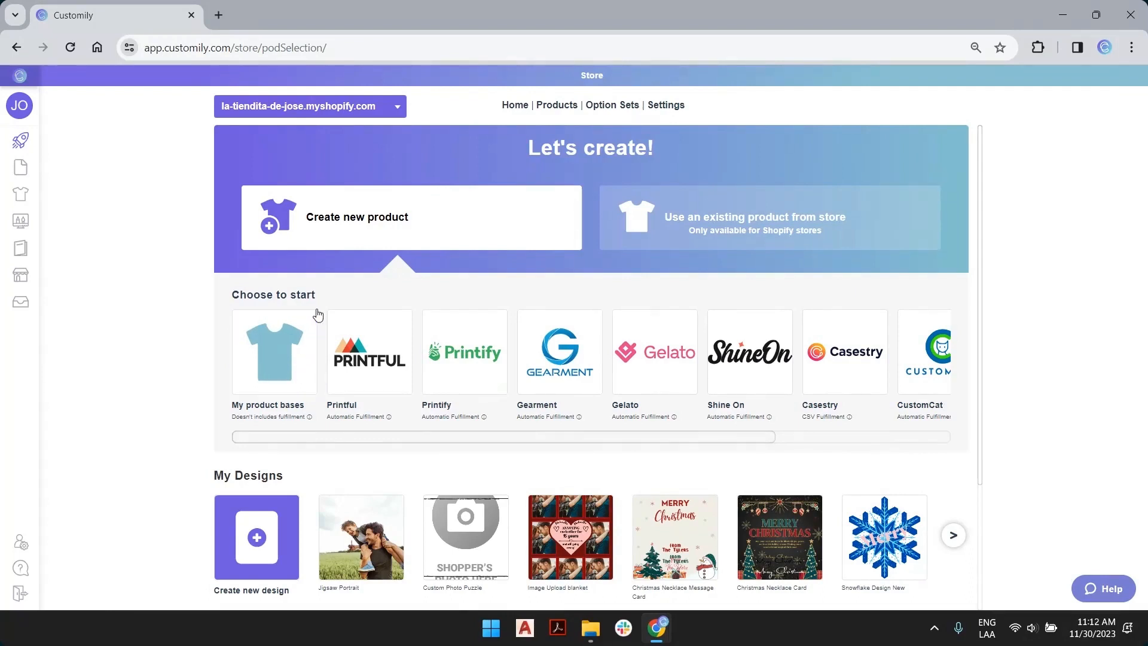
scroll(316, 316, down, 3)
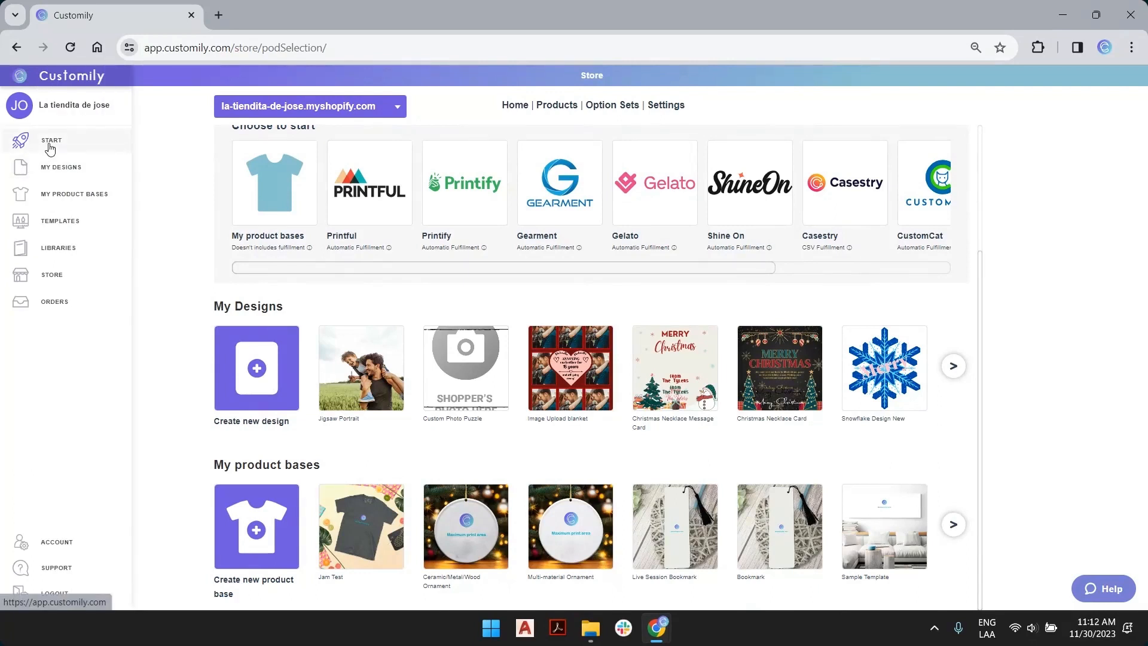
Step: View the list of templates and the color libraries in the Customily account
click(60, 221)
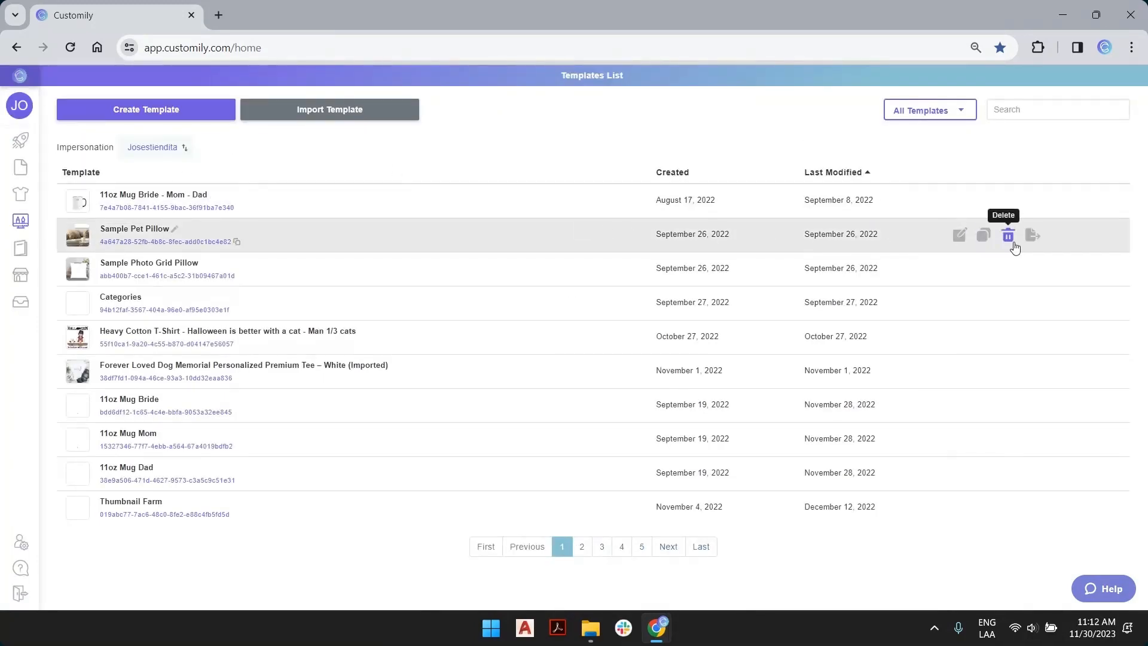
mouse_move(3, 226)
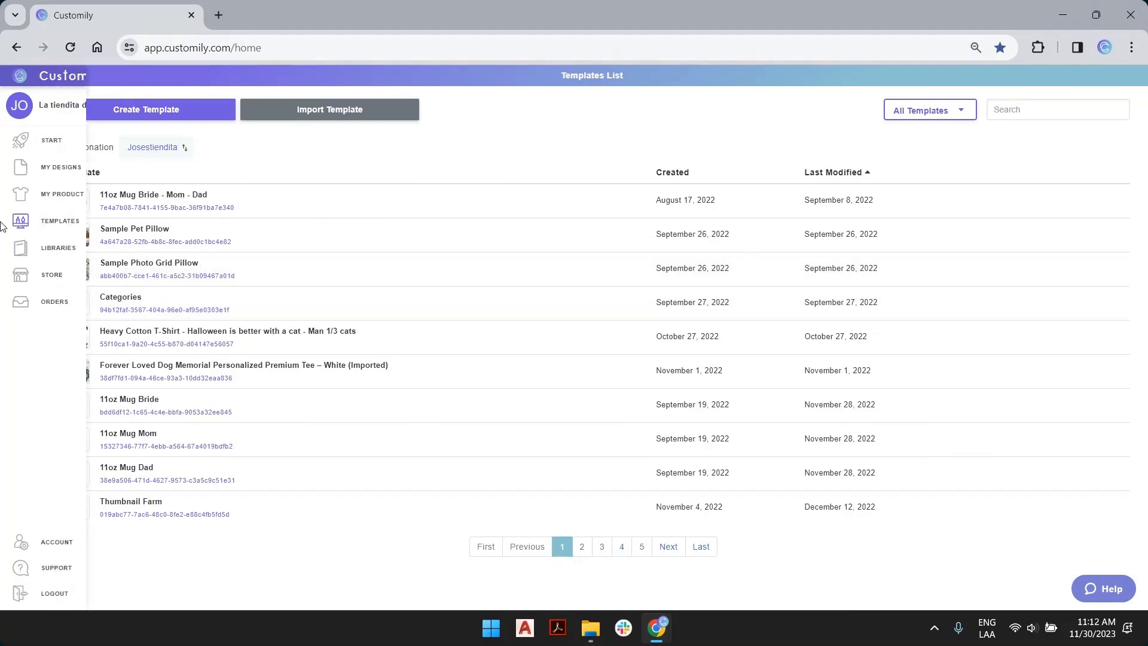
click(24, 246)
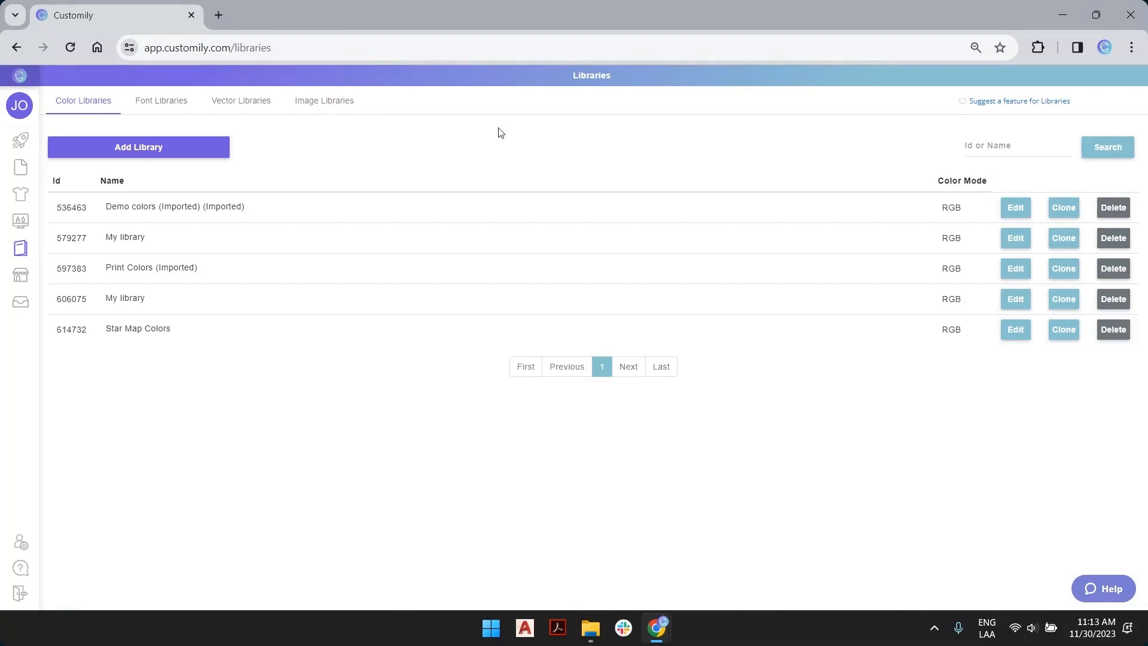
Step: View the store's products linked to Customily and show the filter choices for linked and unlinked products
mouse_move(20, 239)
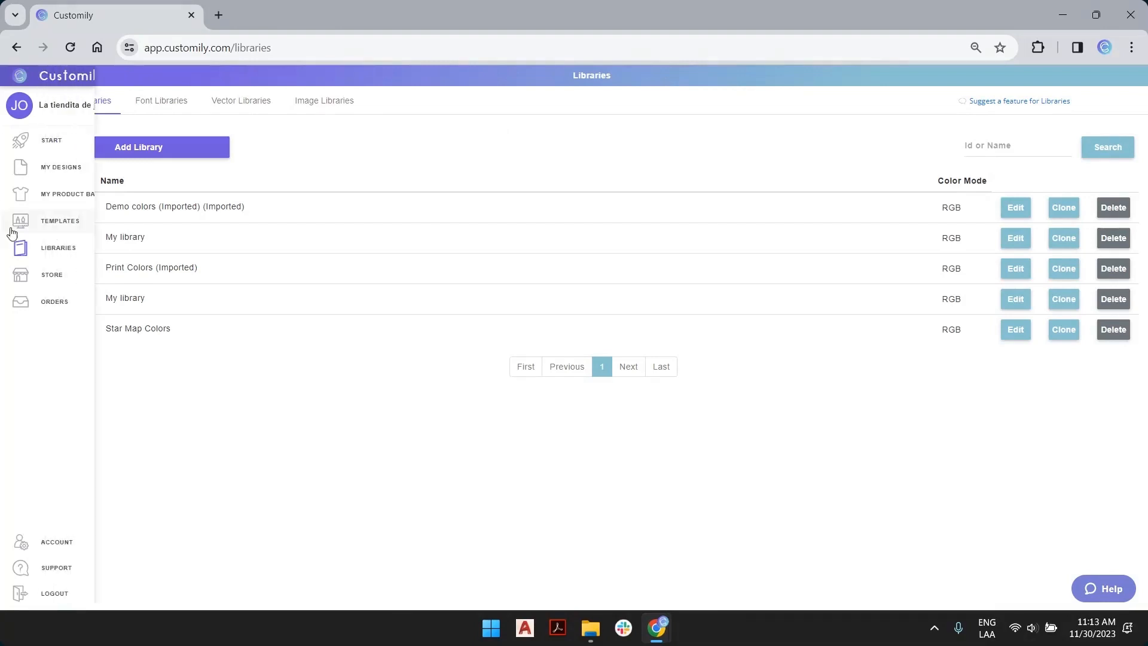
click(24, 283)
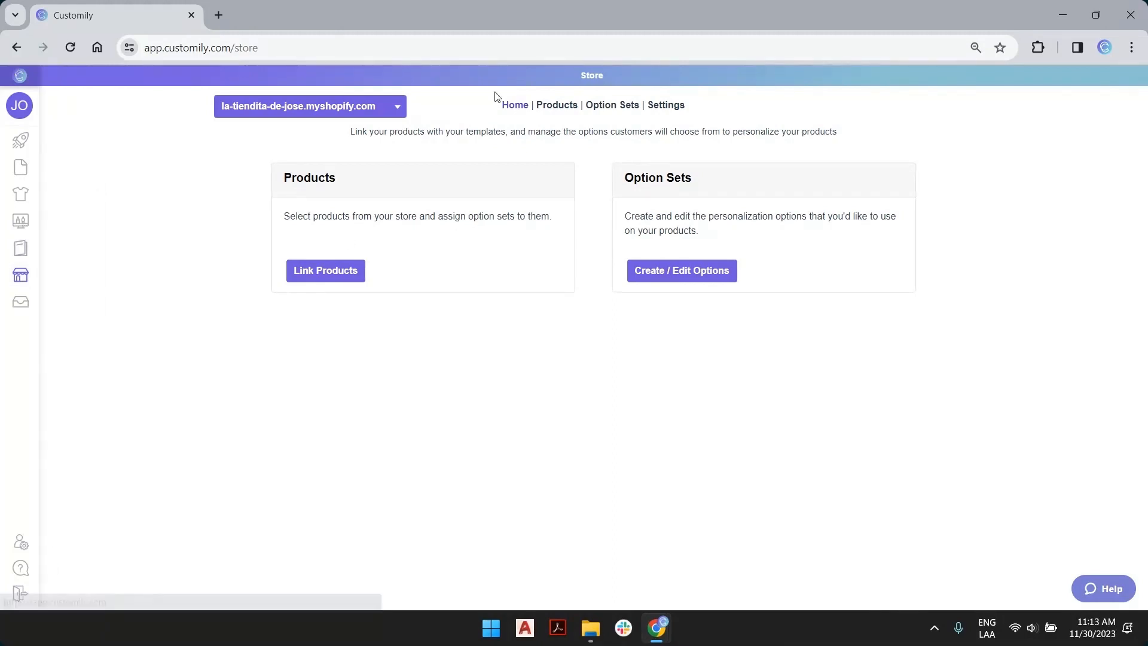
click(557, 105)
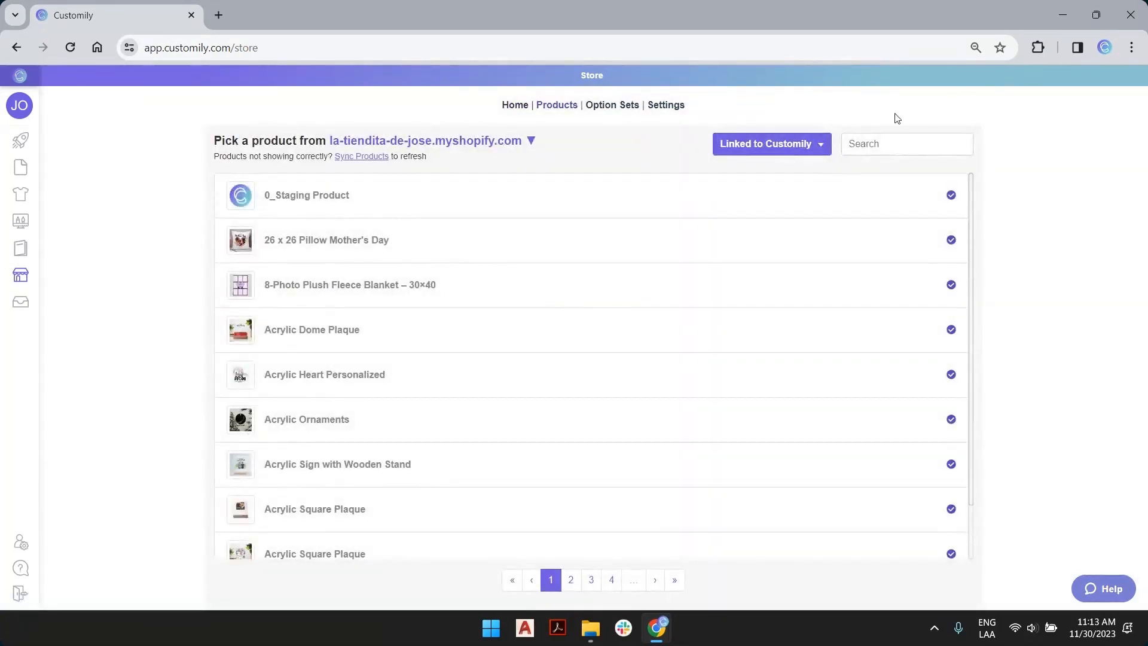
click(820, 145)
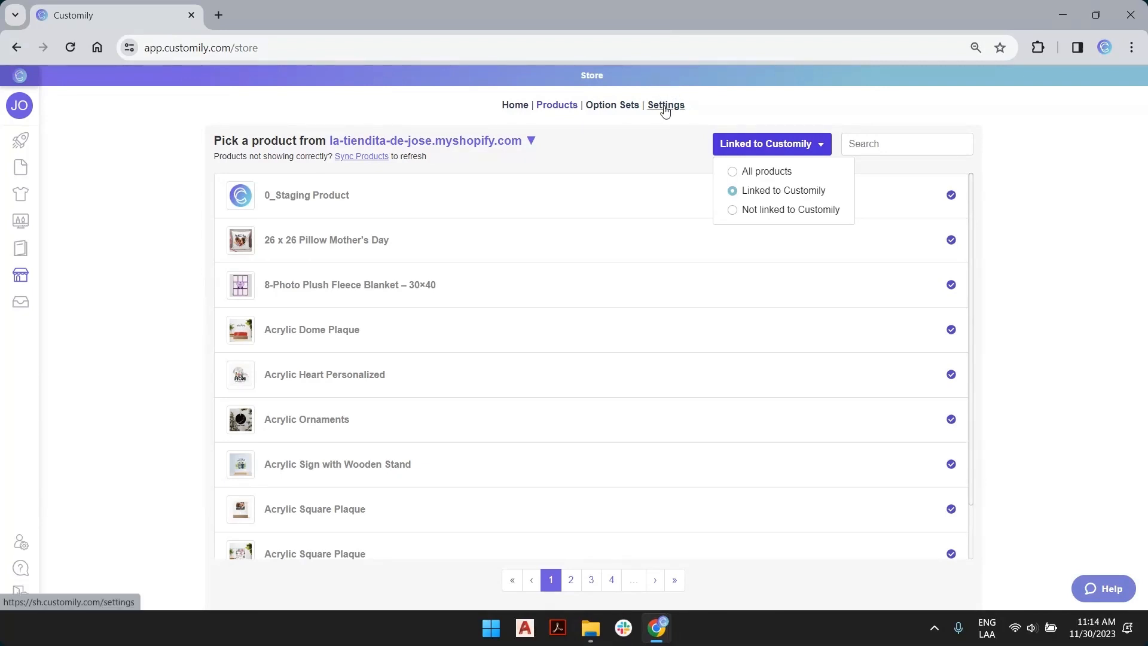
mouse_move(21, 305)
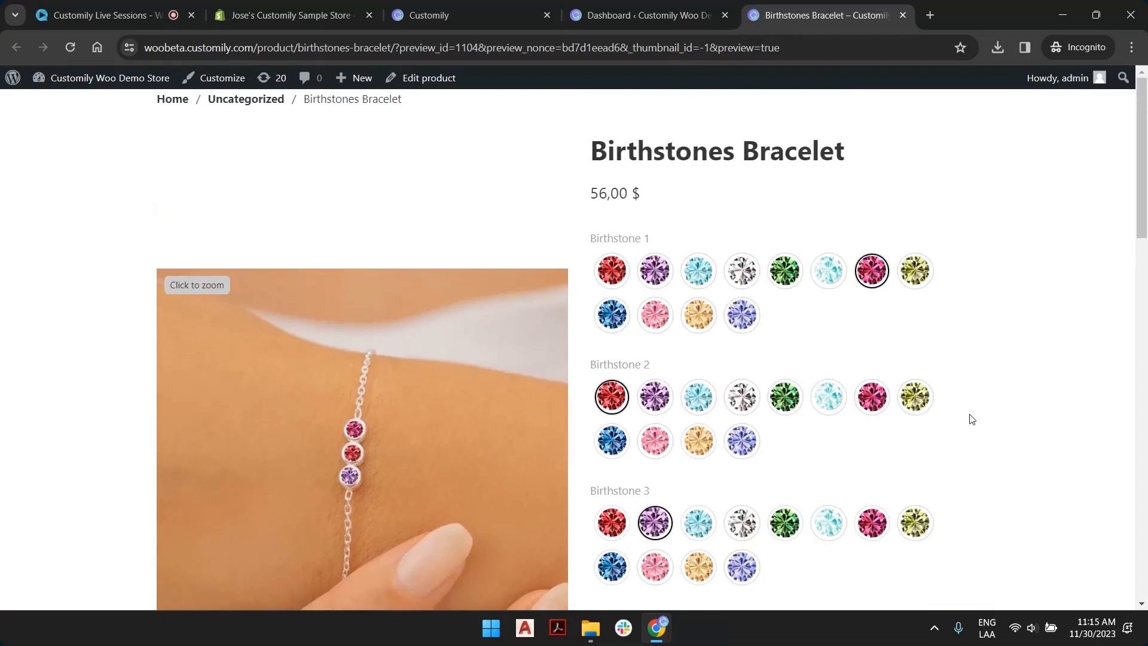
scroll(972, 419, down, 10)
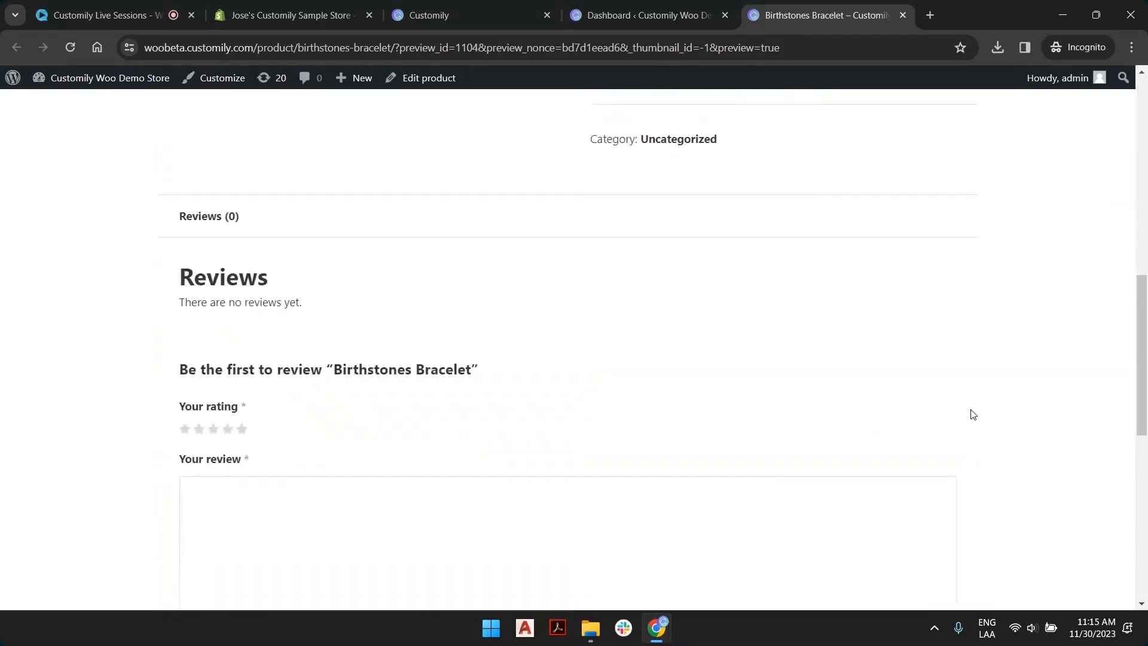
scroll(971, 412, up, 3)
scroll(974, 413, up, 6)
scroll(1017, 355, down, 15)
scroll(1010, 359, up, 15)
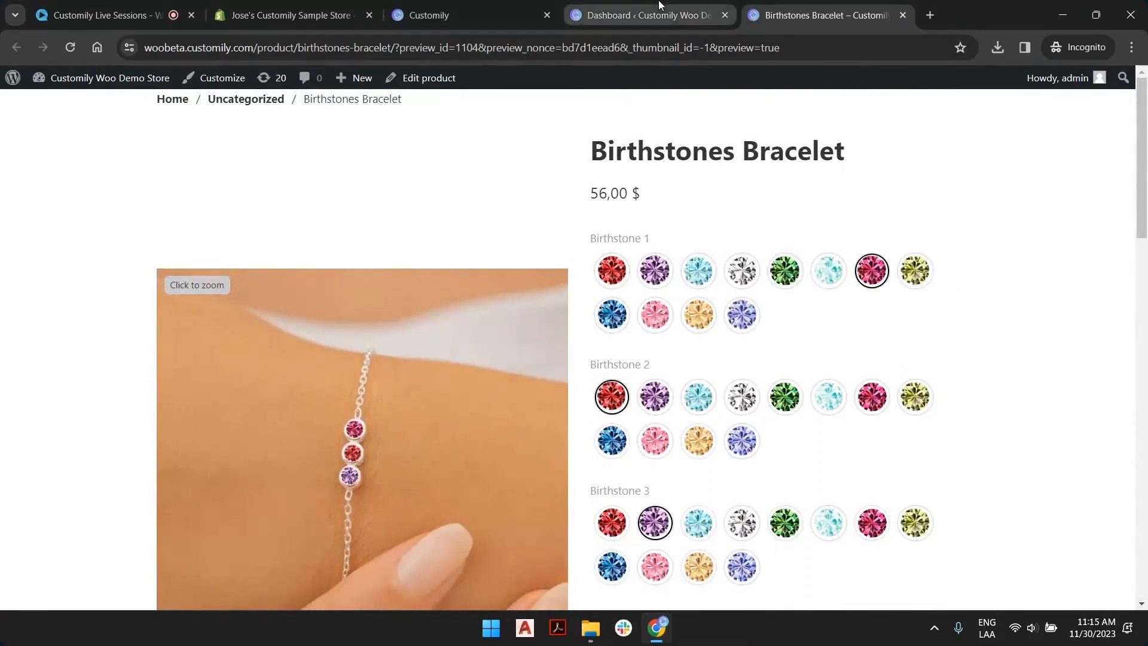
Step: In the WordPress admin of the Customily Woo Demo Store, open the product list and start adding a new product
click(646, 15)
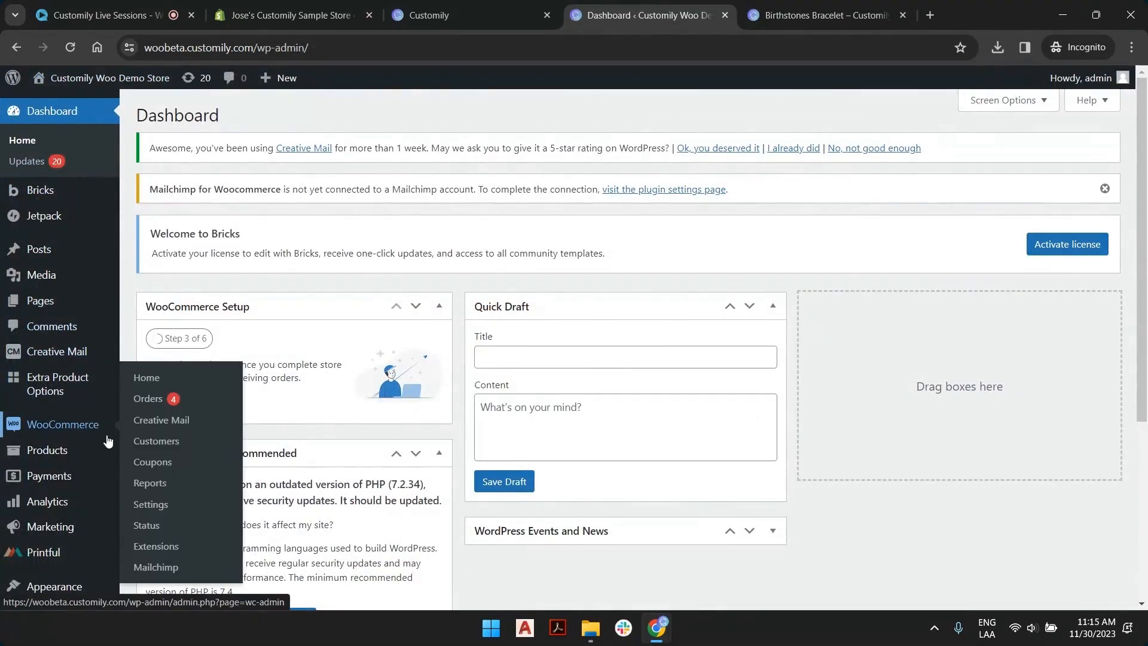
mouse_move(63, 430)
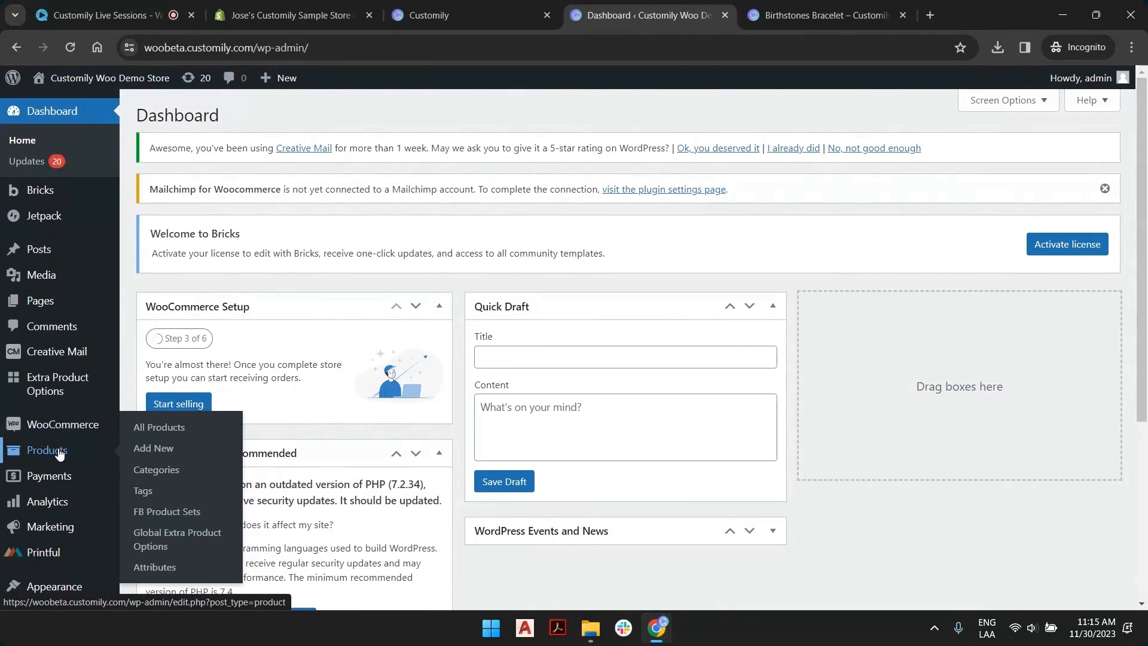
click(60, 452)
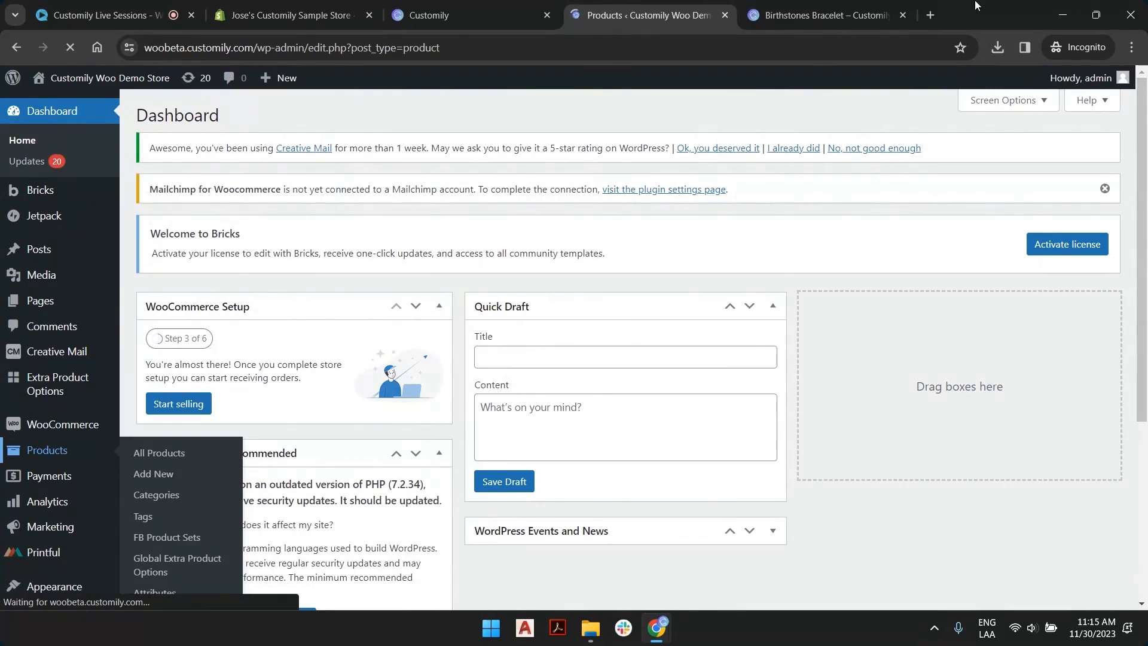
click(824, 16)
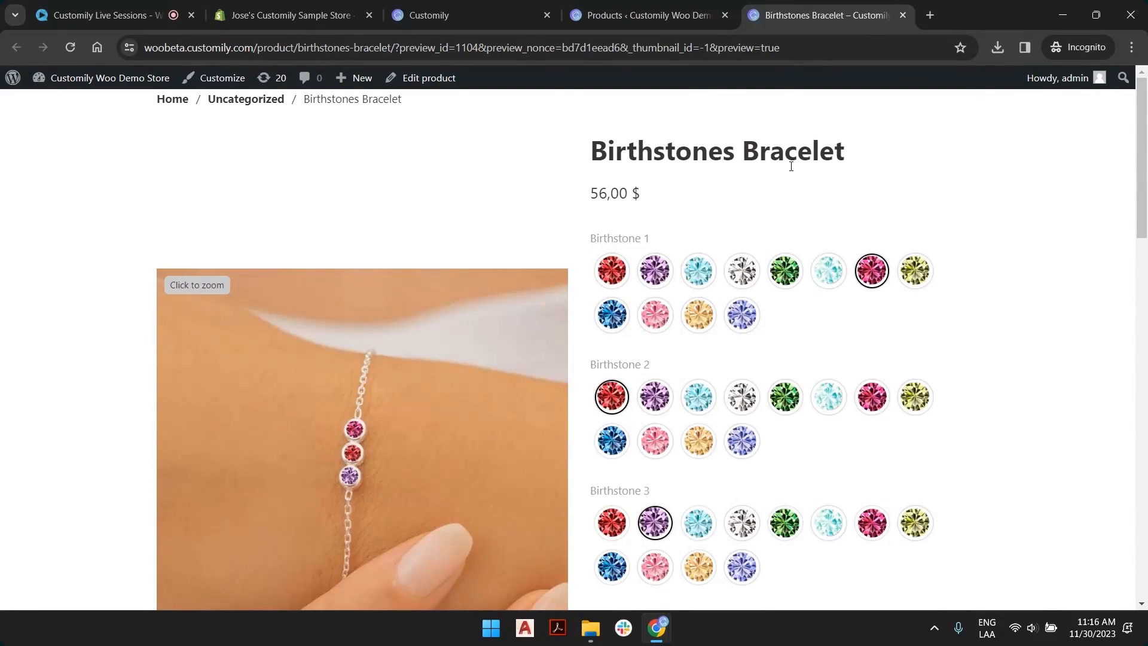
click(598, 2)
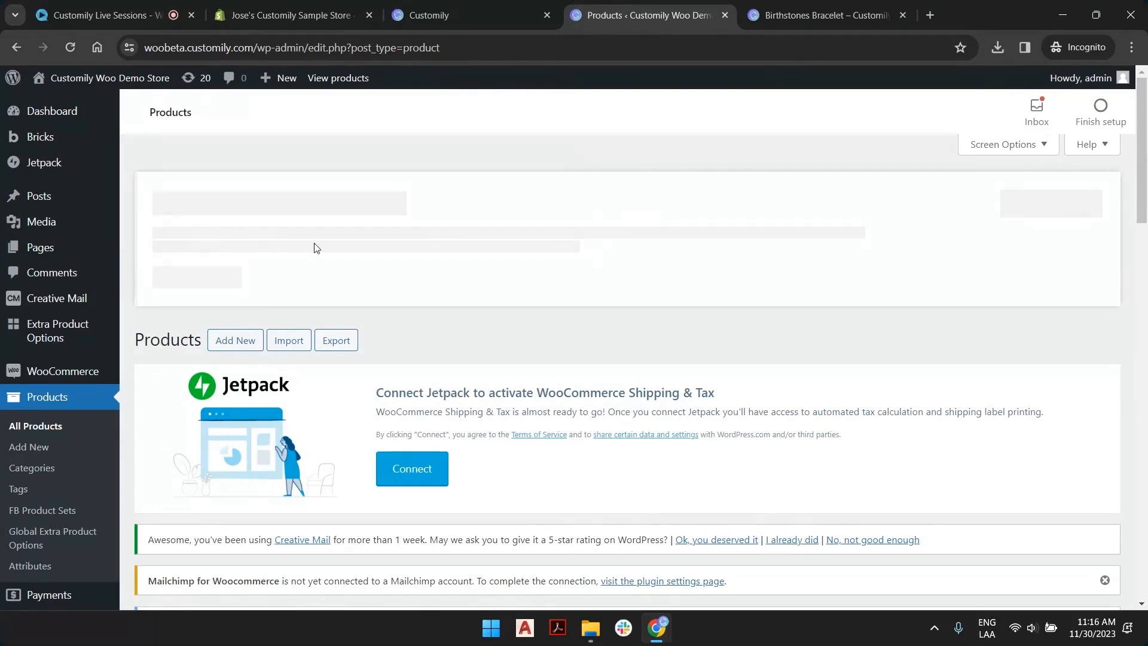
click(30, 449)
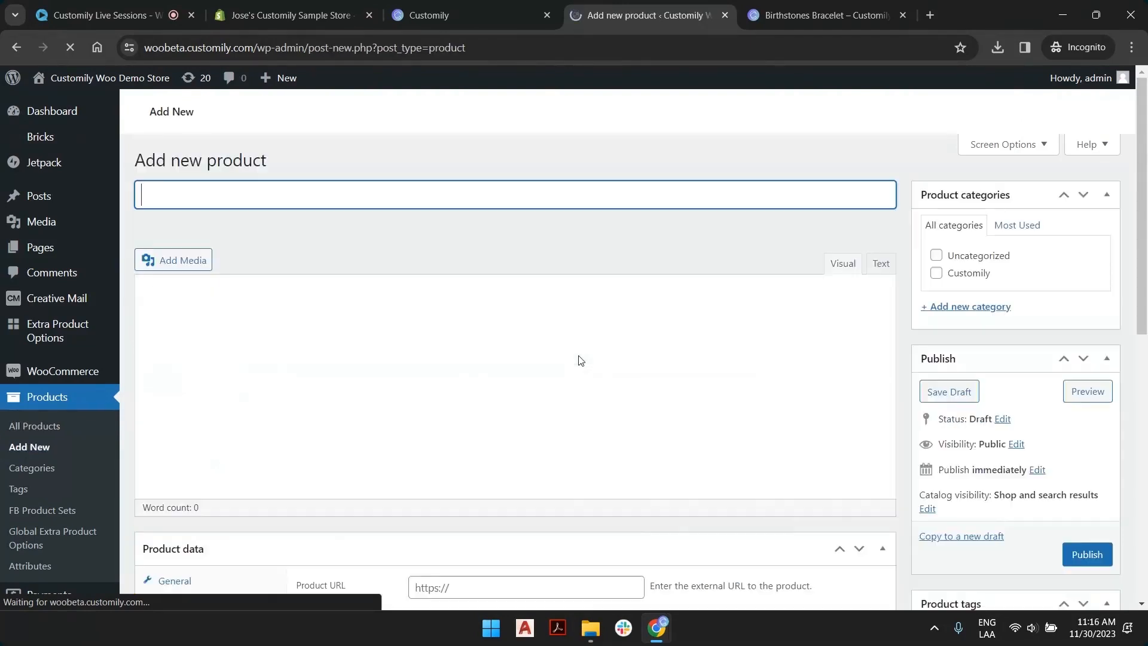
Step: Name the new product "Live Session Birthstones Bracelet" and assign it to the Uncategorized category
scroll(299, 389, down, 4)
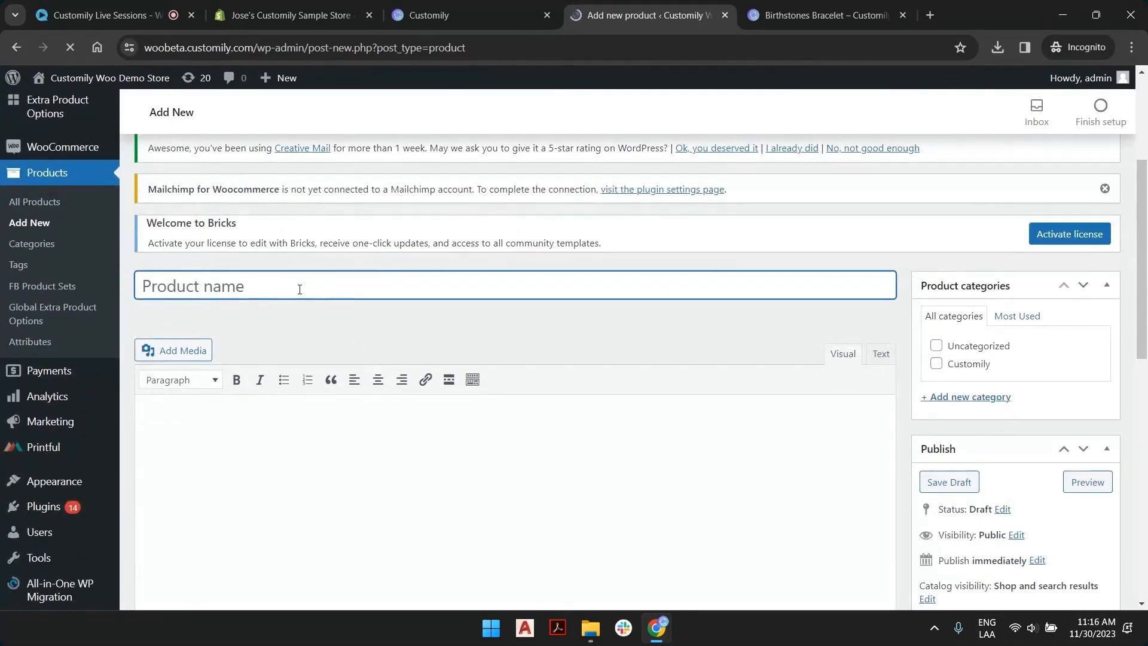
text(Live Sessi)
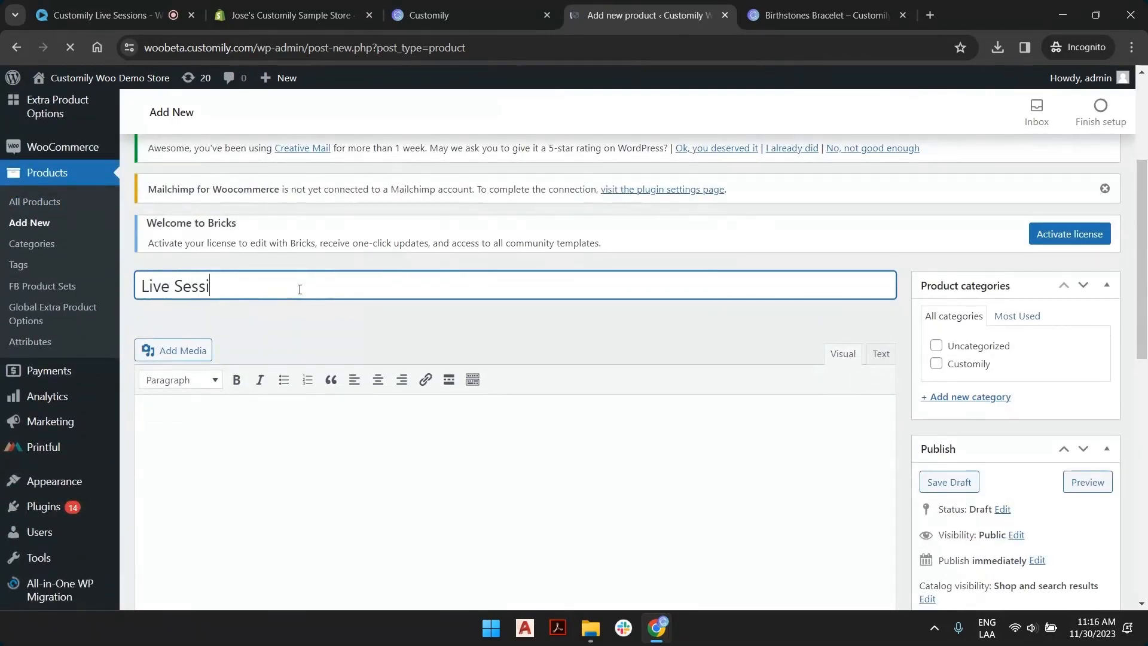
text(on Birthstones)
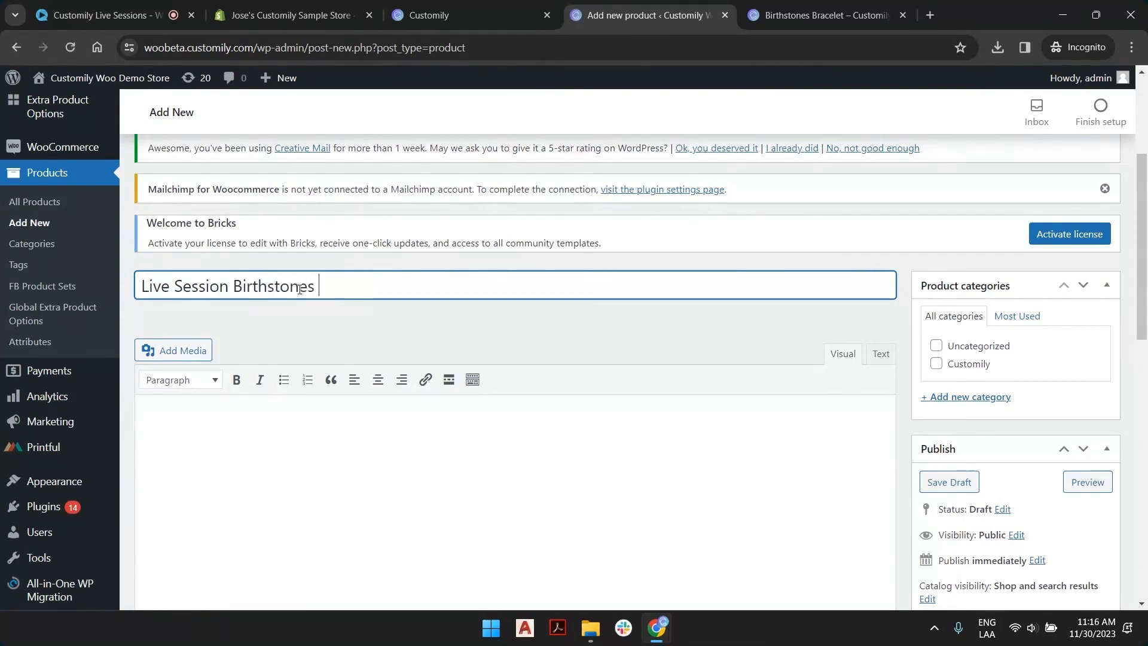
text( Bracelet)
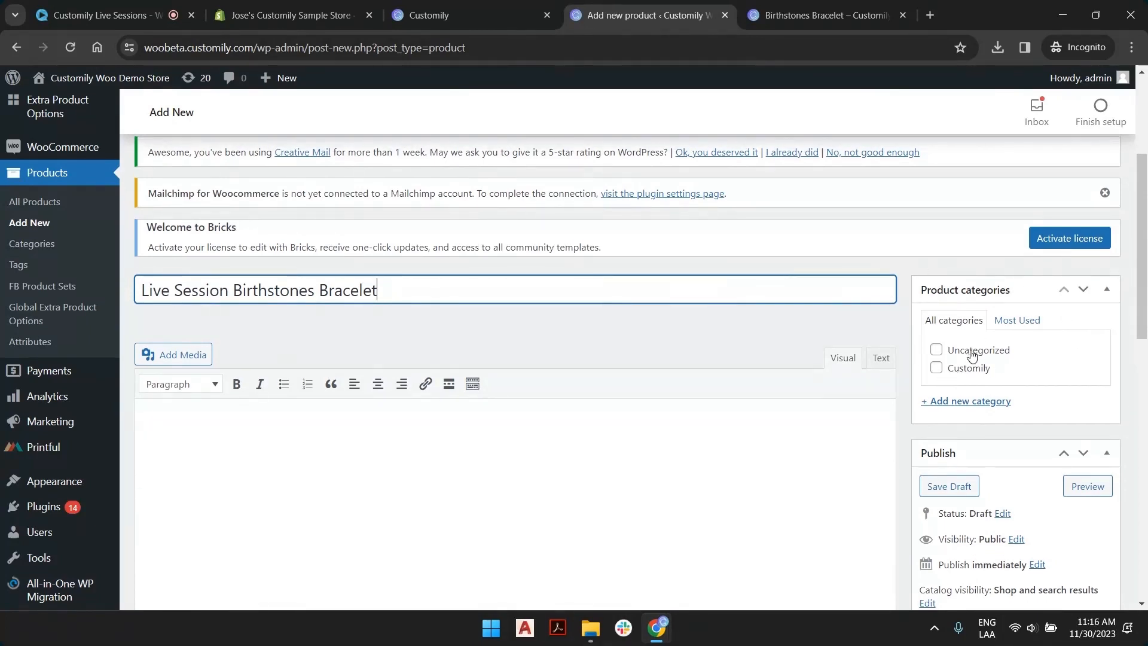
click(936, 351)
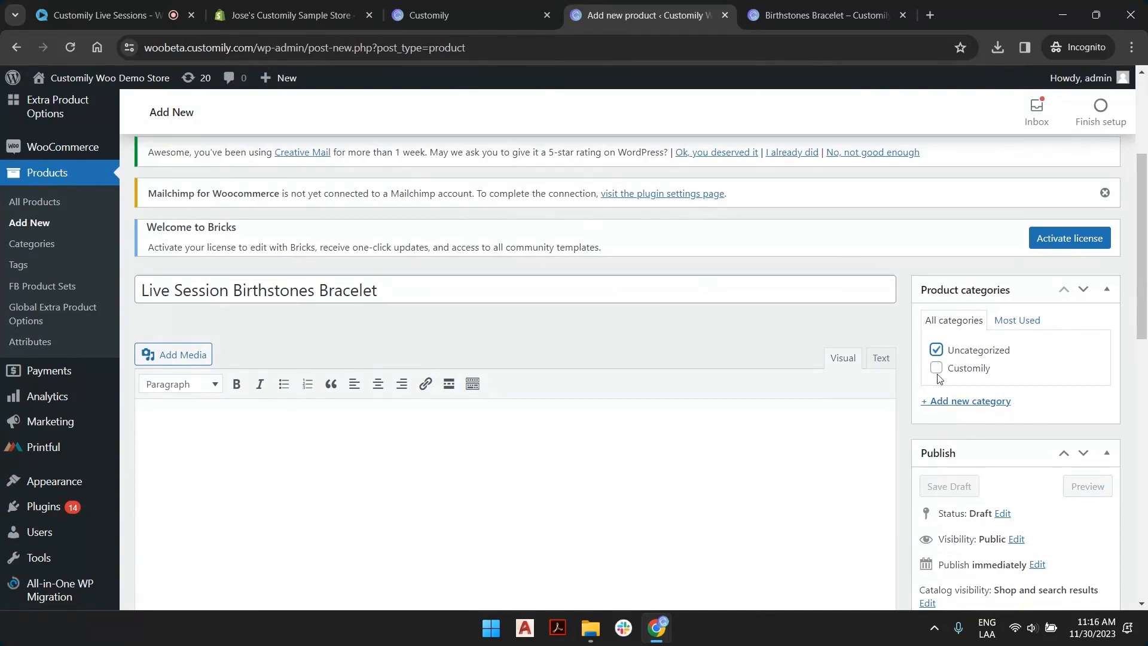
Step: Set the simple product's regular price to 56 dollars and show its inventory settings
scroll(1025, 362, down, 3)
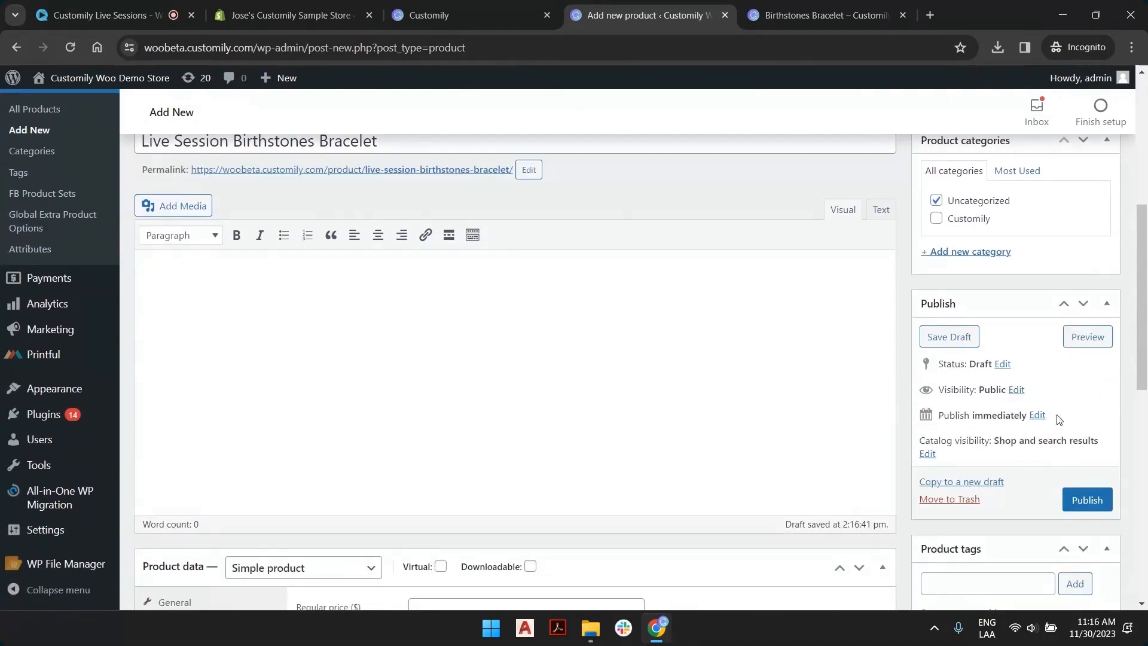
scroll(1057, 418, down, 3)
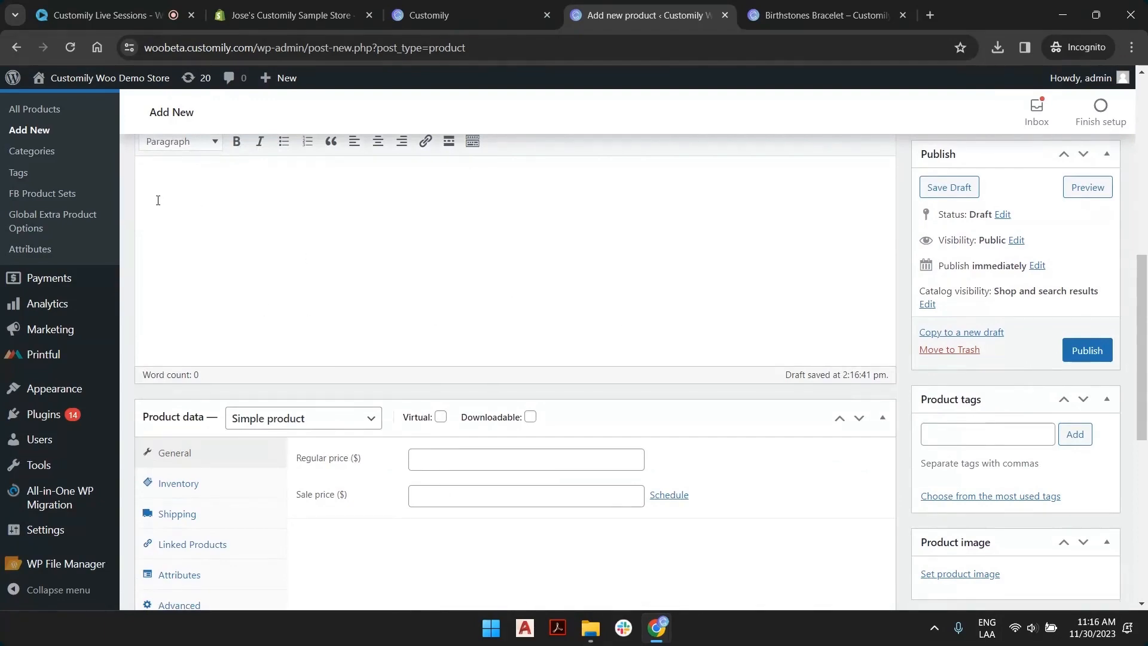
scroll(158, 201, up, 5)
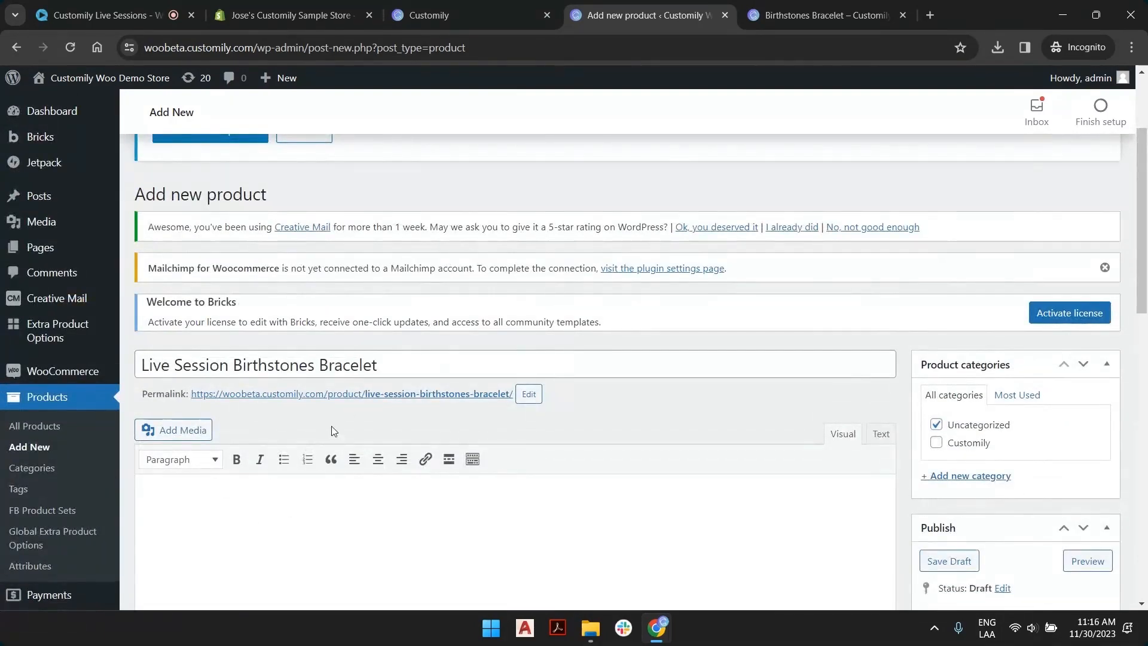
scroll(513, 389, down, 5)
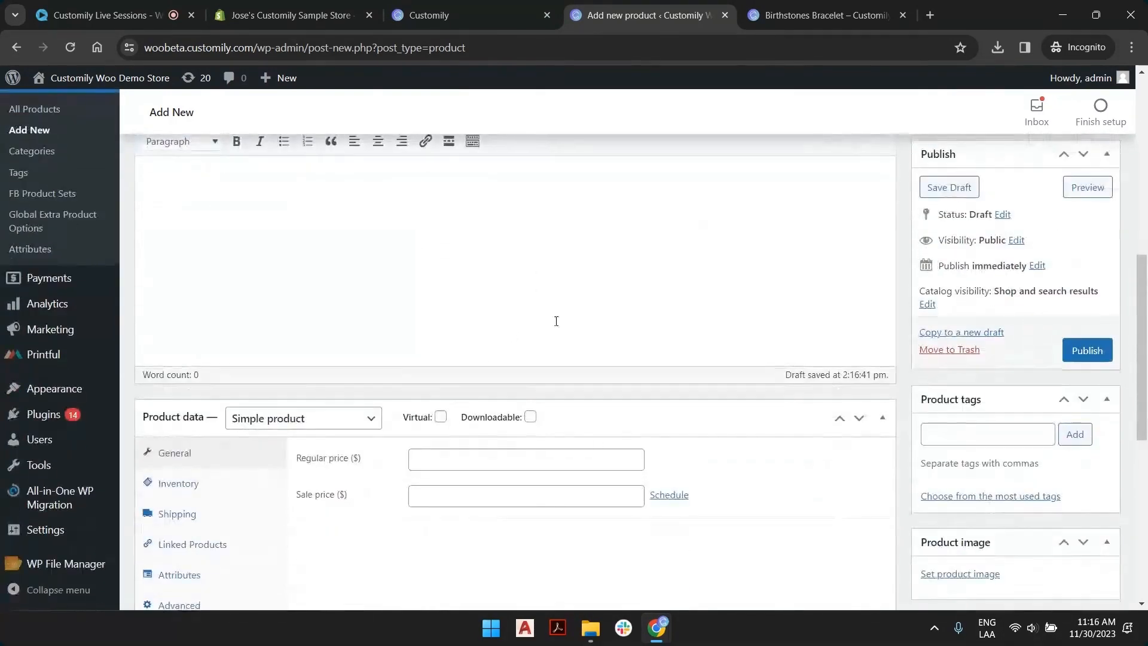
scroll(615, 326, down, 3)
click(499, 309)
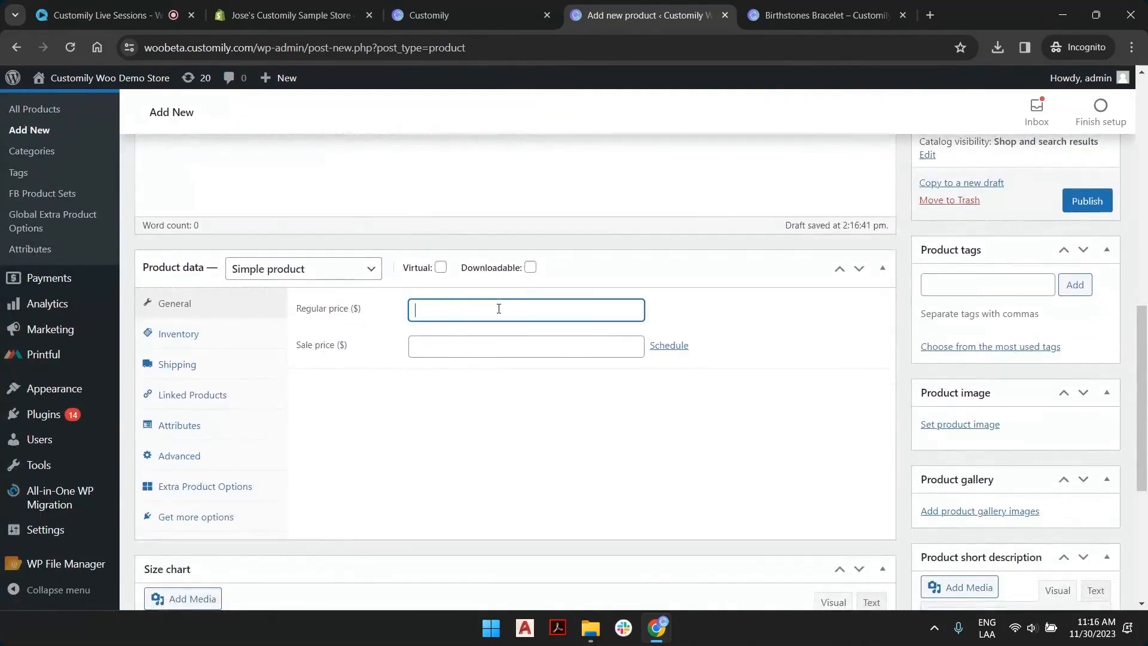
text(56)
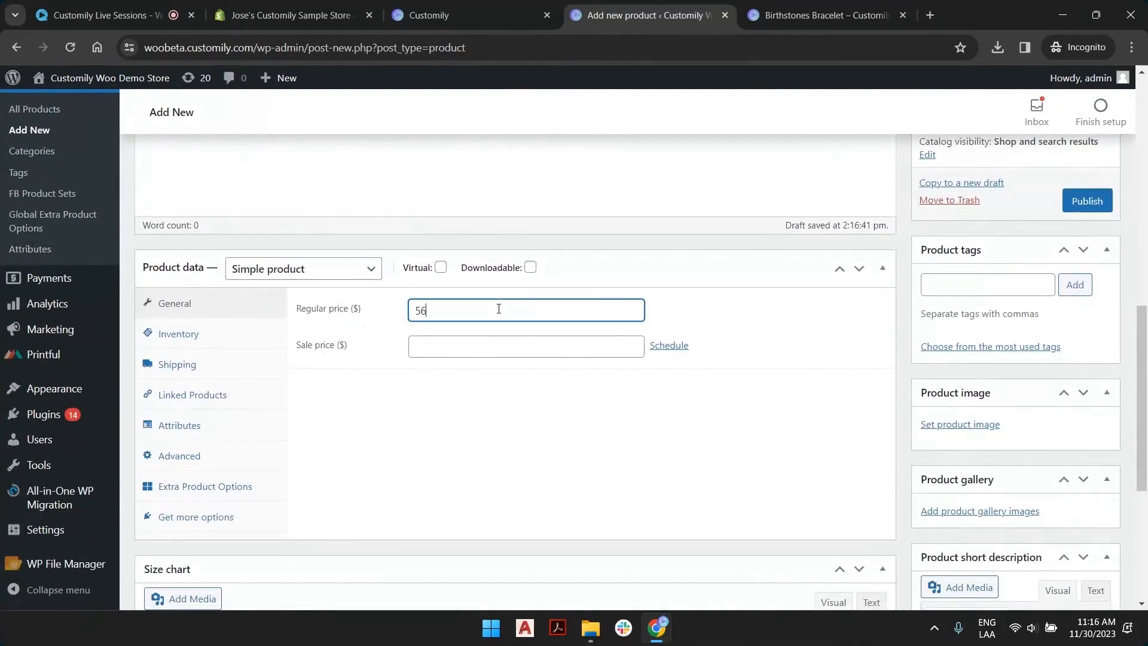
click(249, 337)
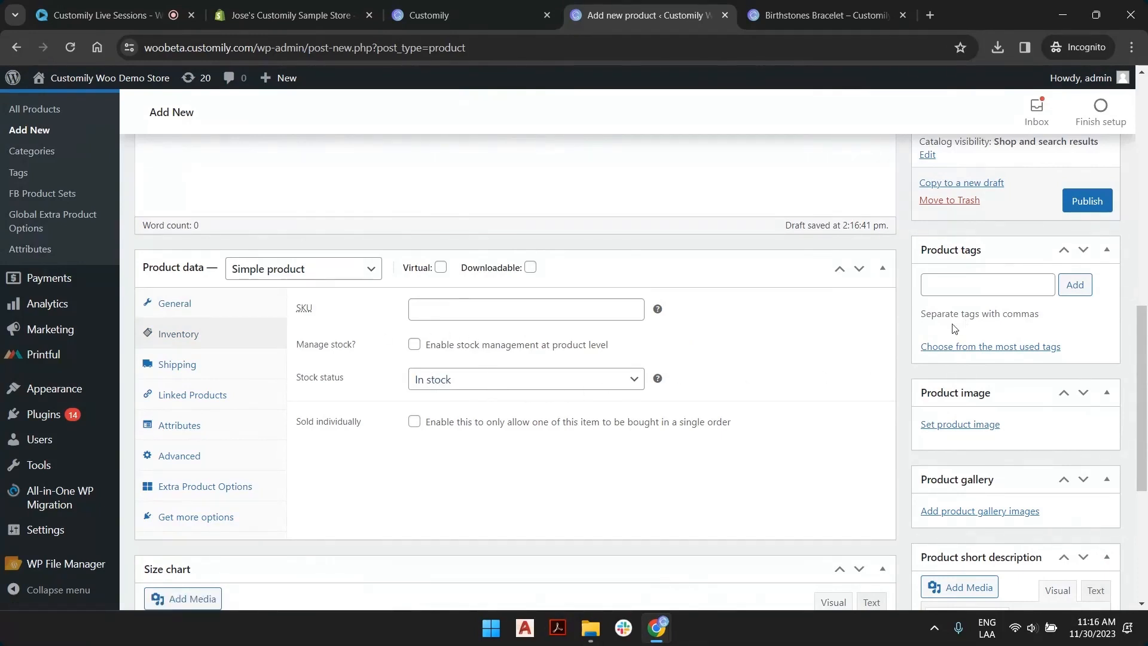
Step: Upload base.png from the 11-30 folder and set it as the product image
scroll(1104, 331, down, 2)
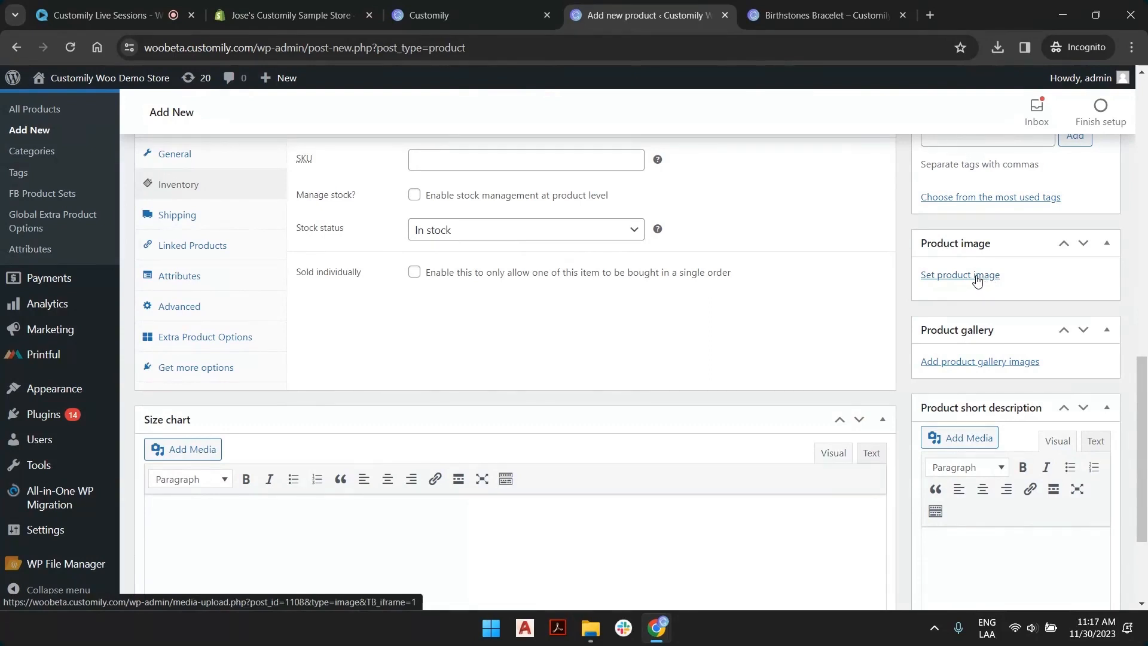
click(975, 277)
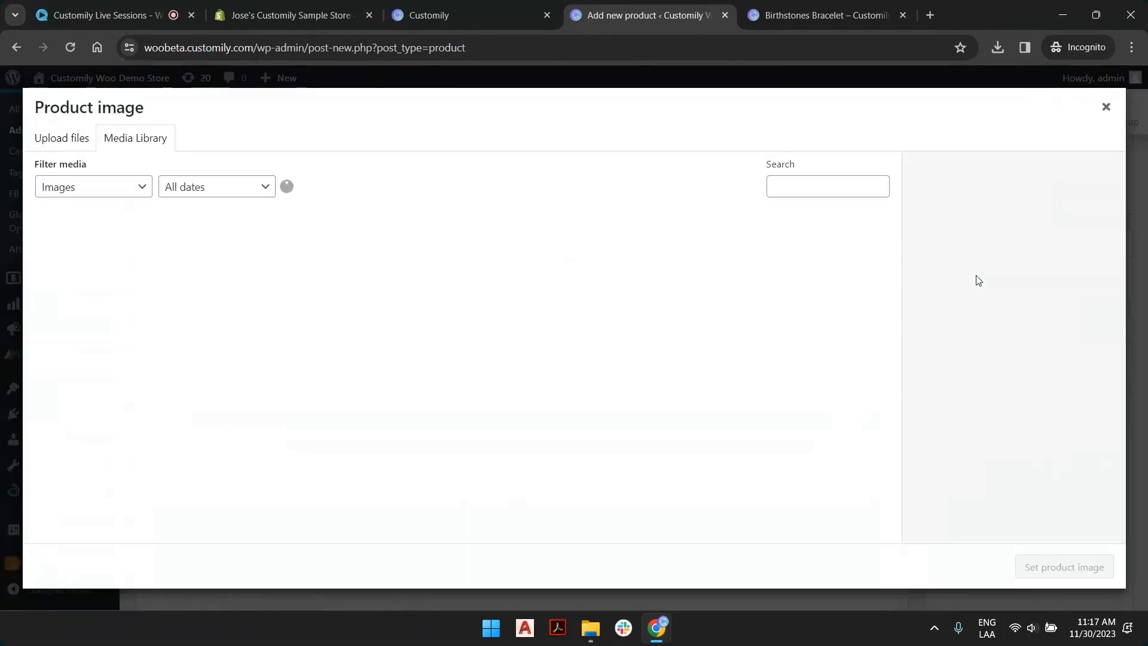
click(67, 138)
click(594, 359)
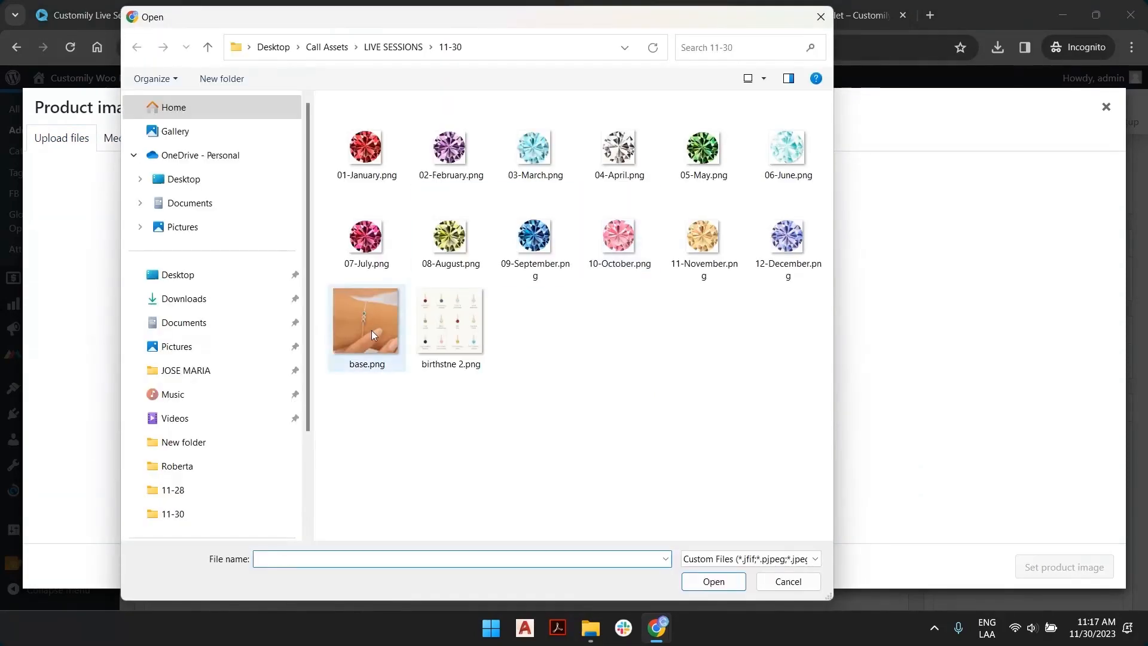
double_click(372, 330)
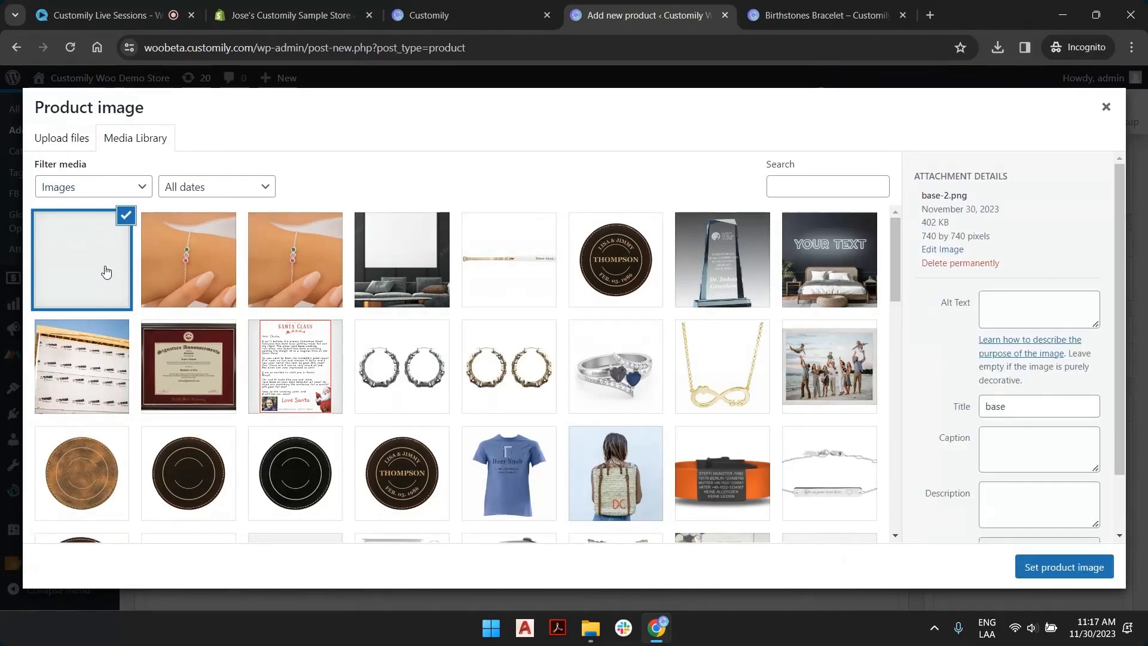
click(1054, 566)
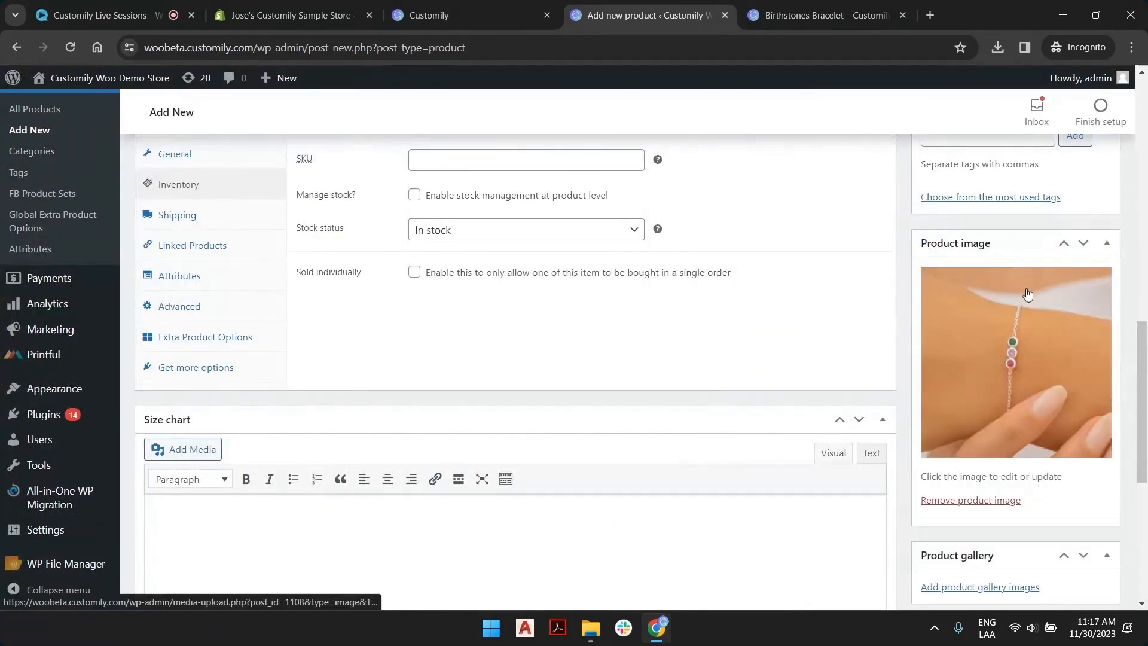
Step: Upload the birth 2.jpeg birthstone chart from the Downloads folder and add it to the product gallery
scroll(1024, 293, down, 2)
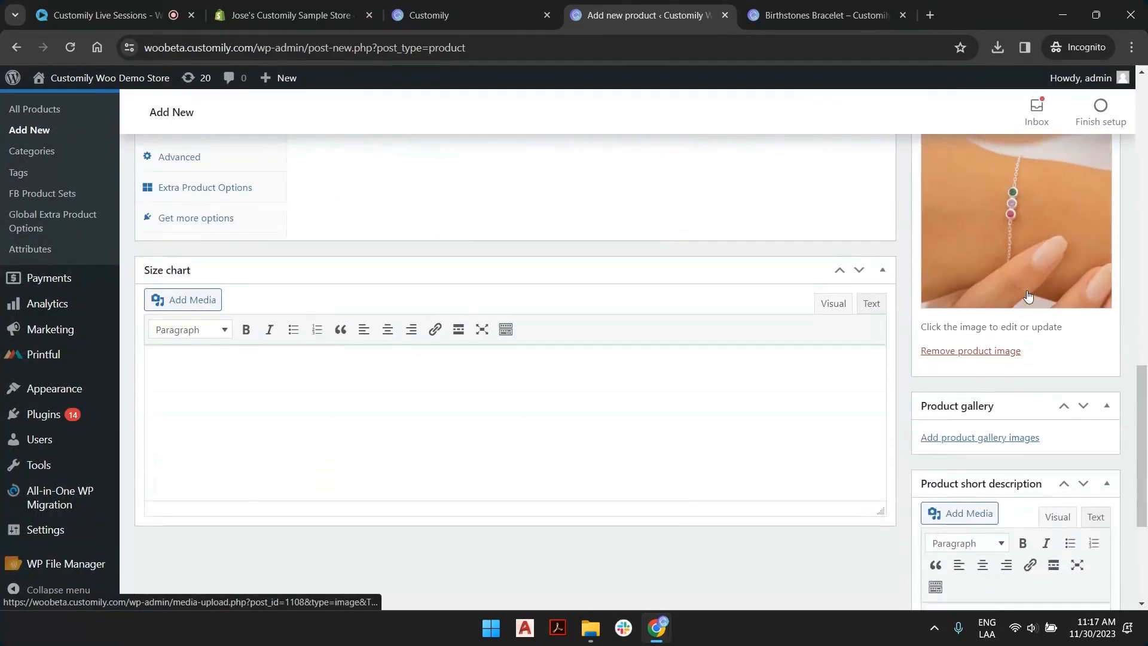
click(1000, 440)
click(52, 143)
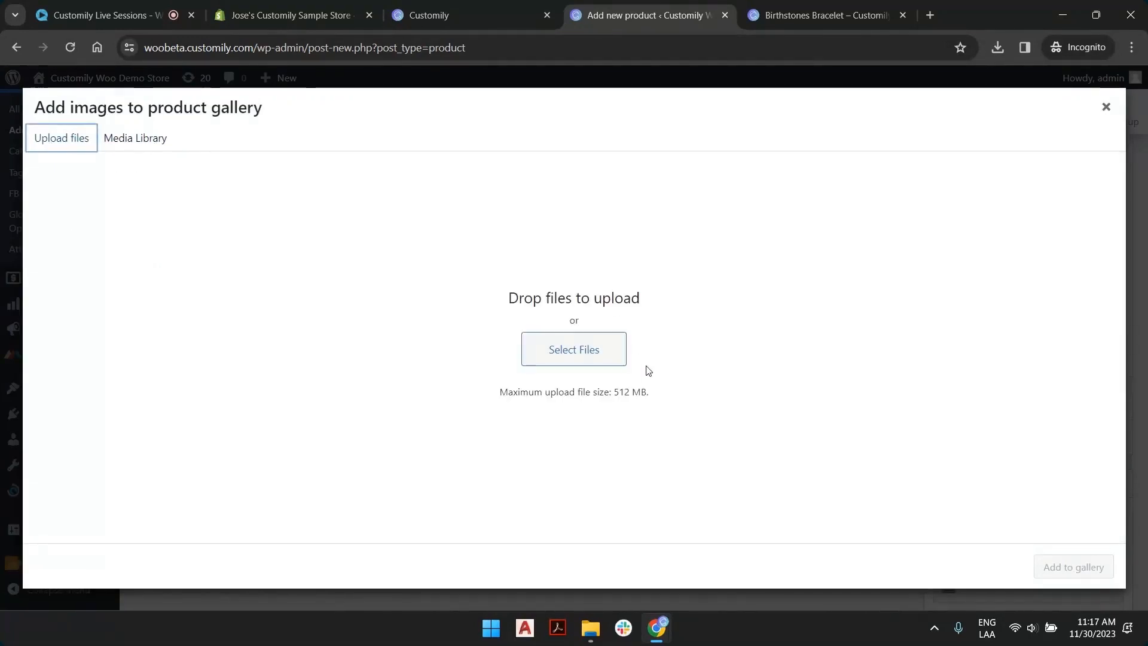
click(590, 354)
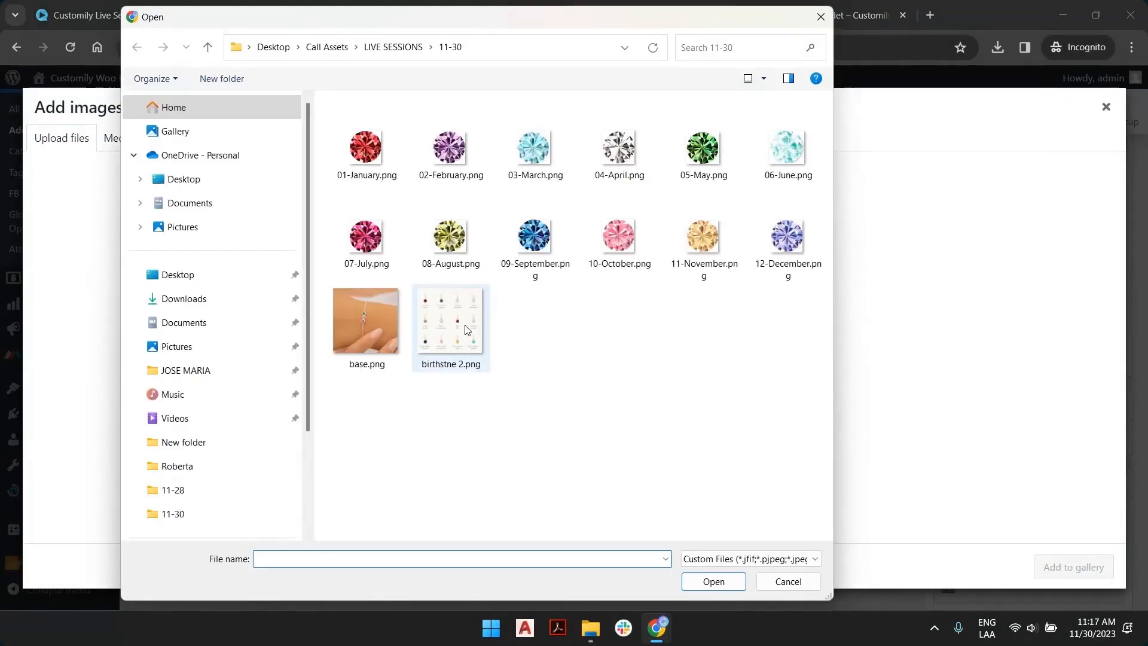
click(466, 329)
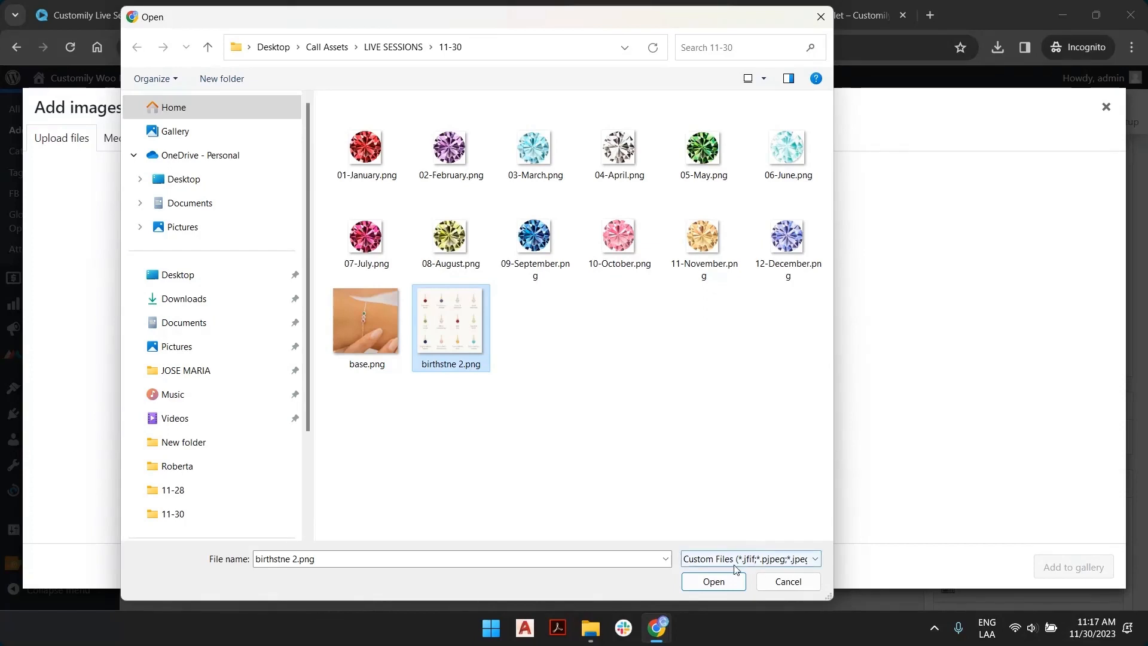
click(190, 297)
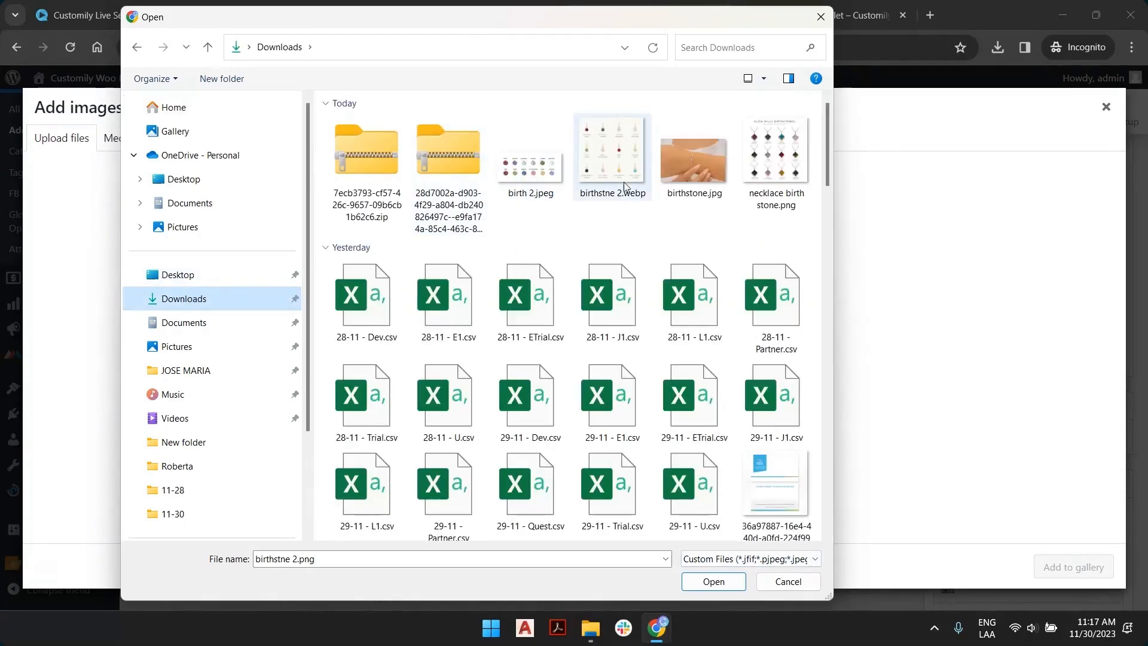
click(540, 175)
double_click(540, 174)
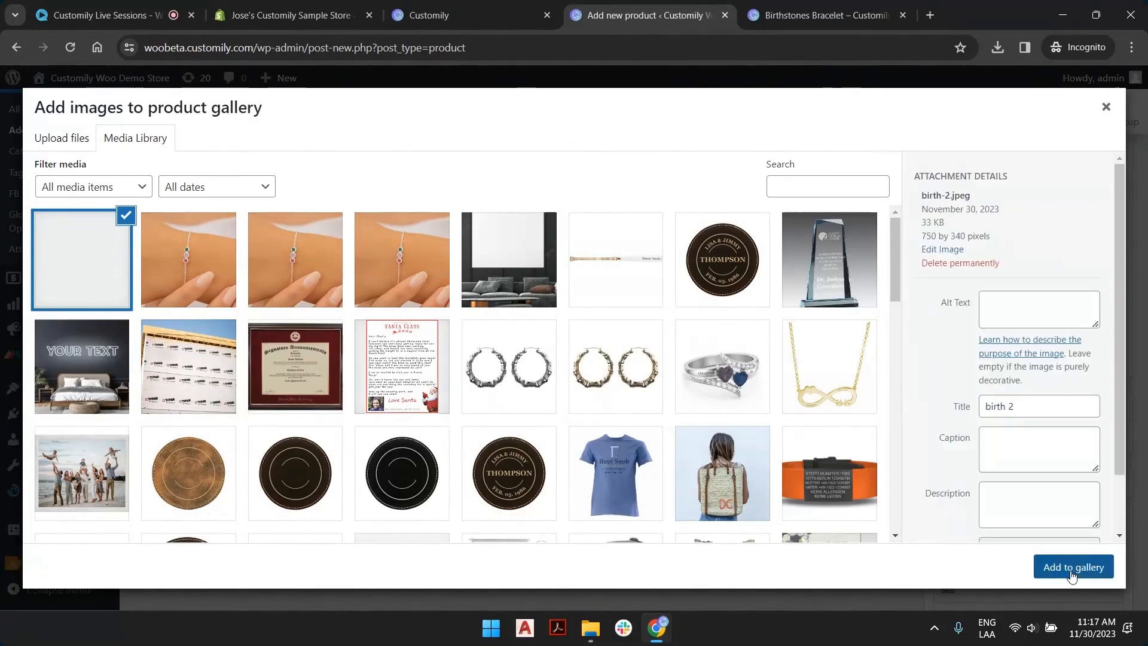
click(1072, 568)
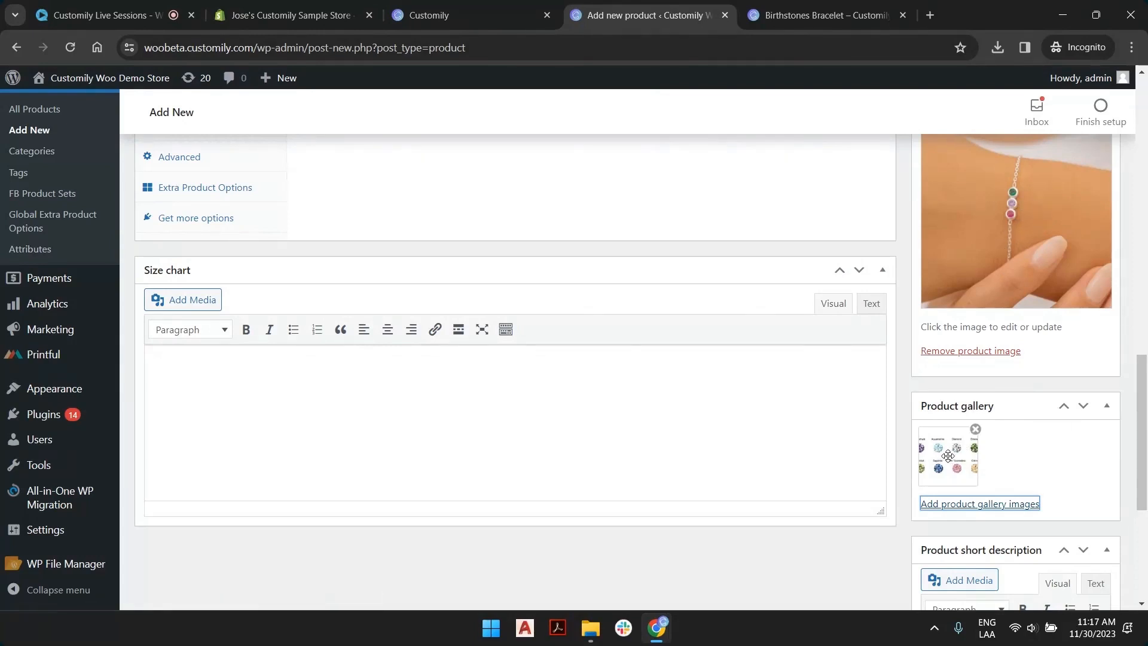
Step: Look over the remaining product fields and publish the birthstones bracelet product
scroll(1043, 326, down, 4)
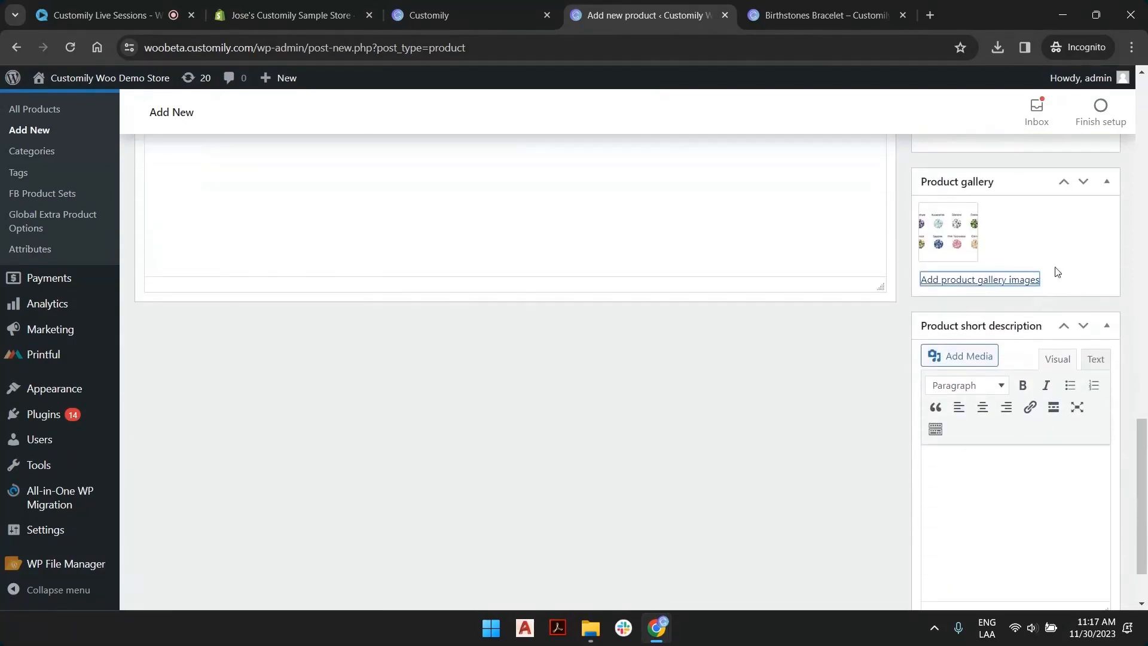
scroll(1038, 297, down, 2)
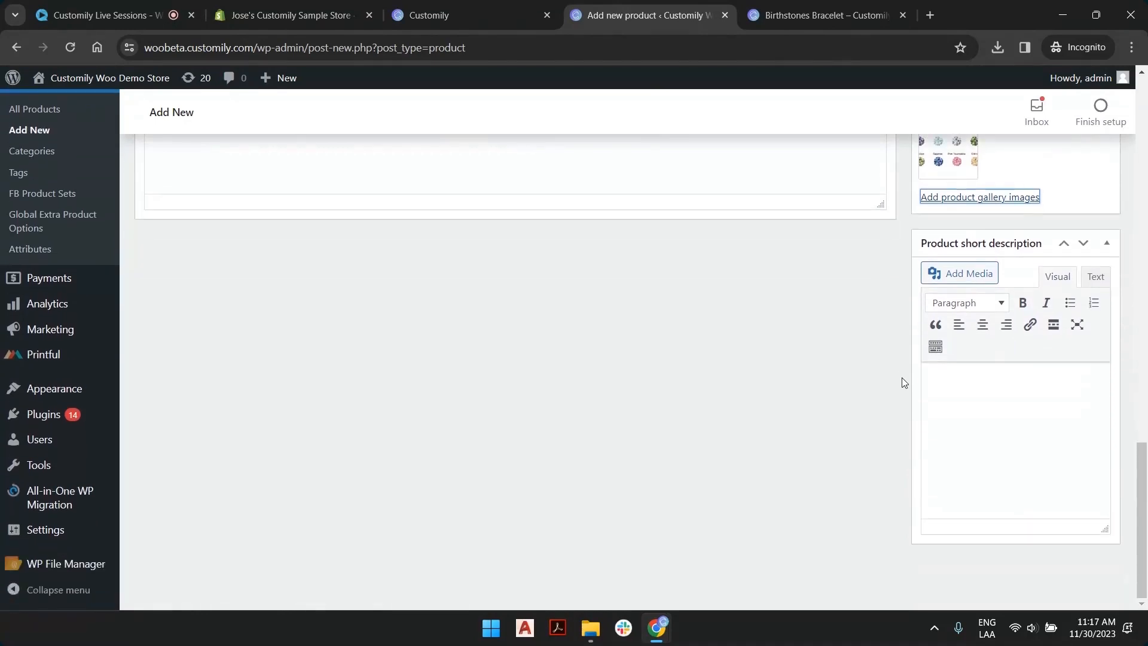
scroll(902, 378, up, 20)
scroll(1069, 306, down, 4)
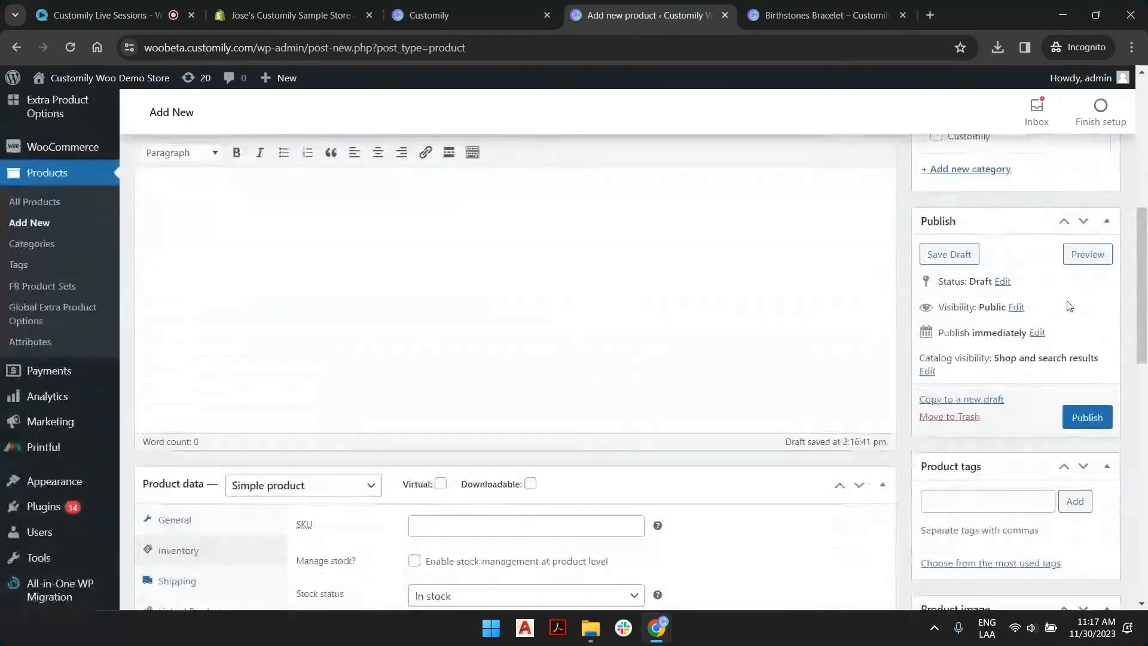
click(1088, 418)
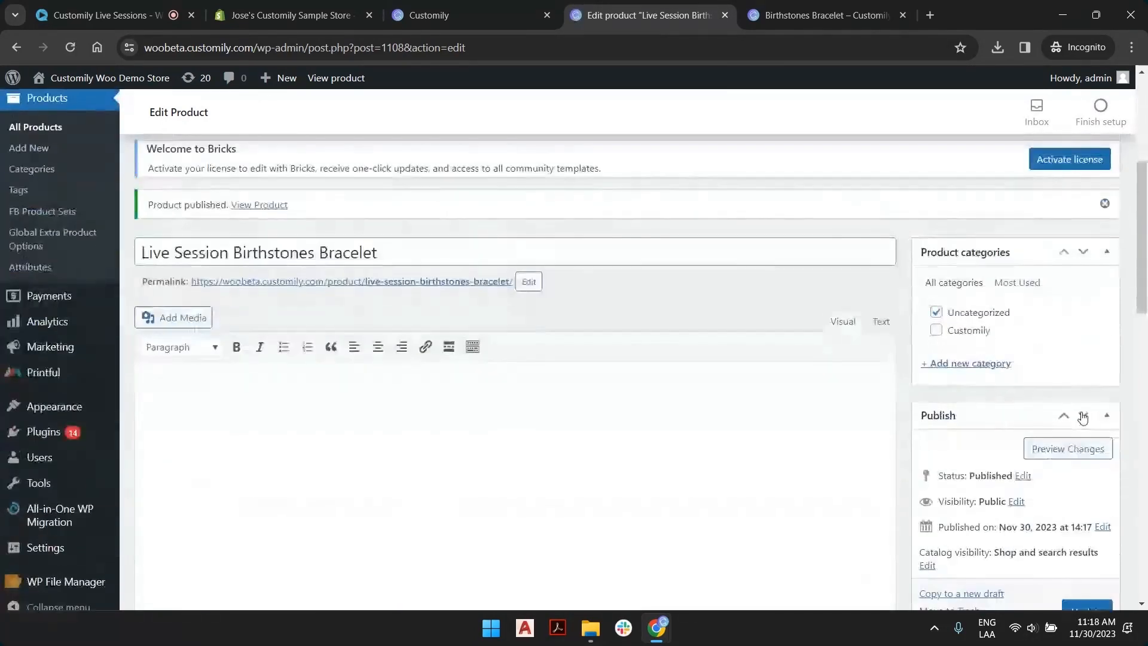
Step: Preview the published bracelet's store page and look through its bracelet photo and birthstone chart
click(1076, 453)
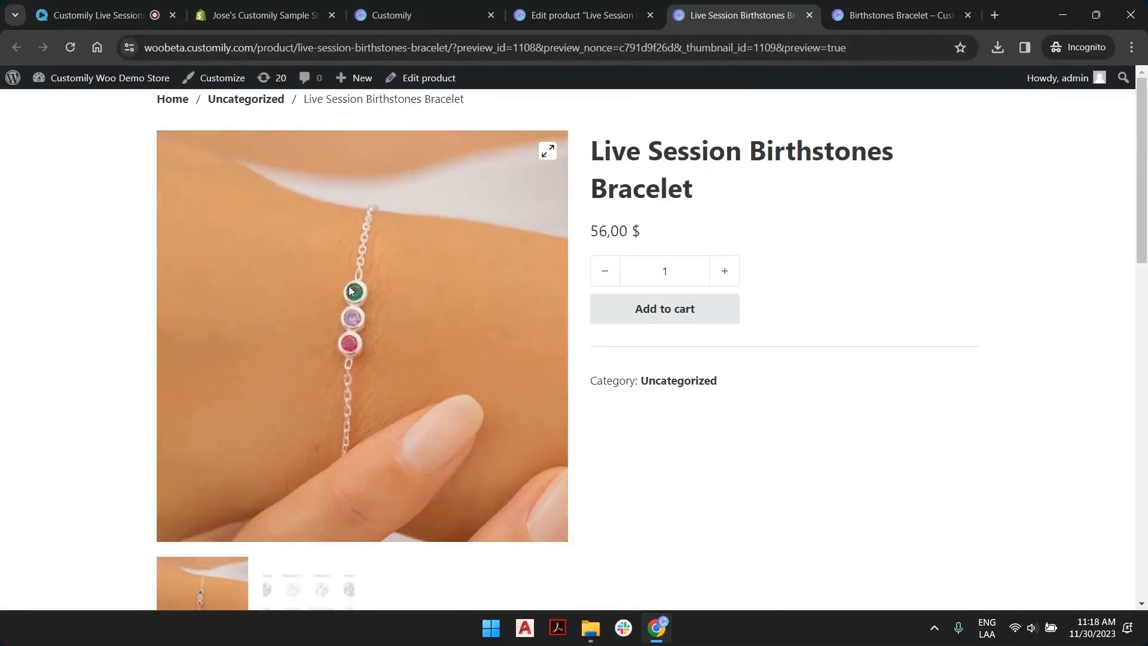
scroll(687, 233, down, 1)
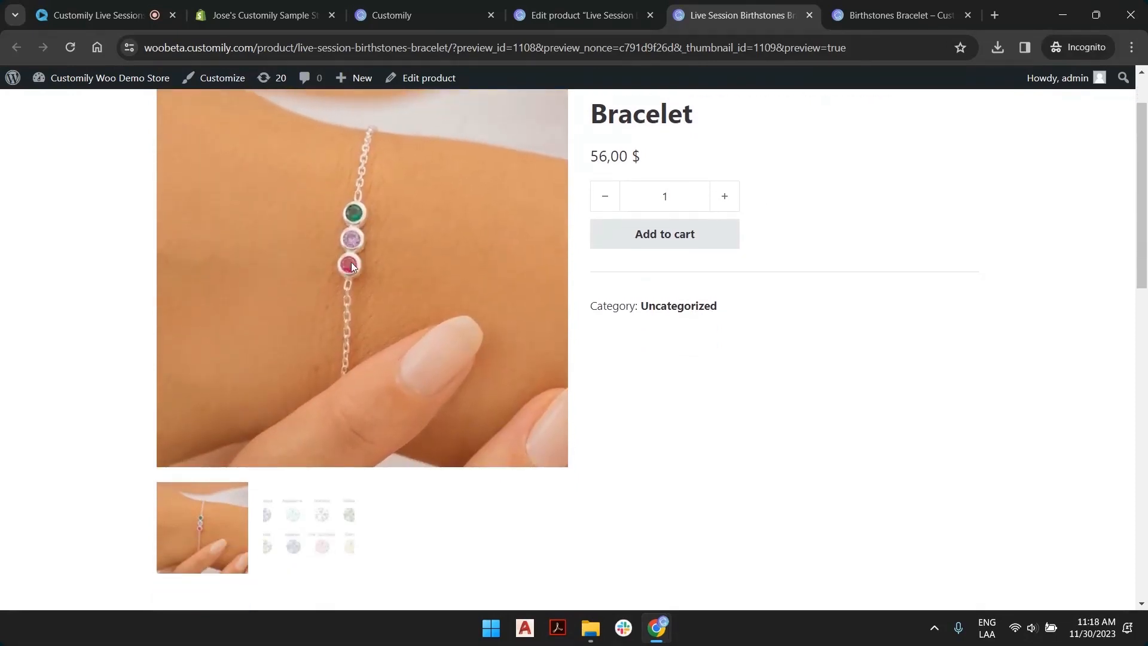
click(327, 515)
scroll(323, 508, down, 3)
scroll(375, 230, up, 1)
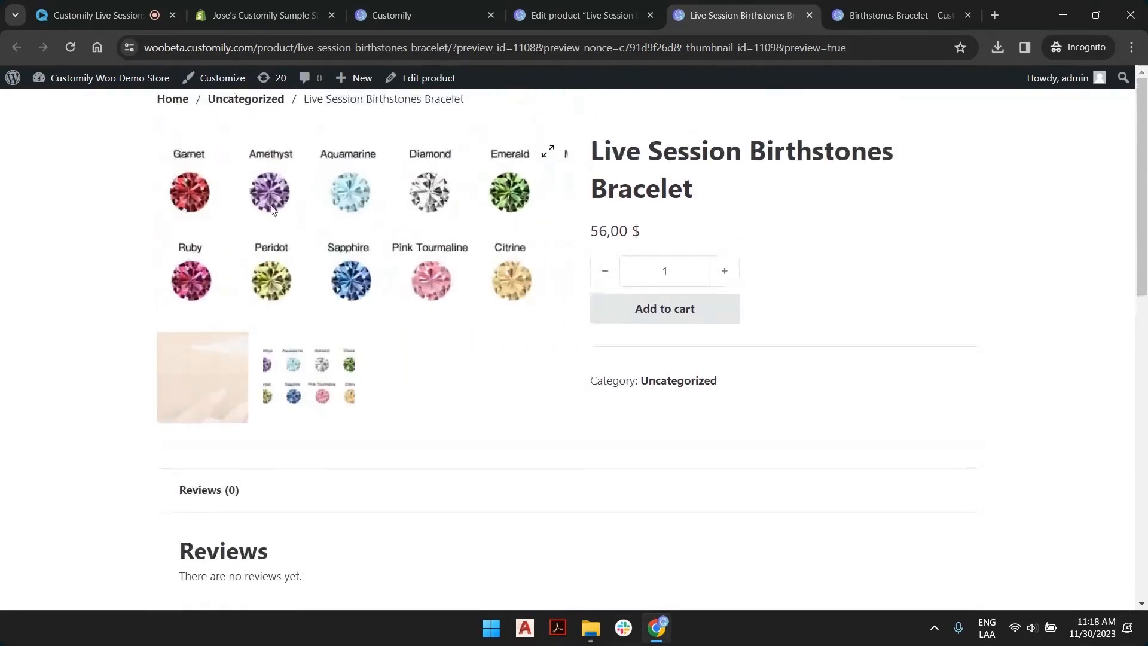
click(224, 393)
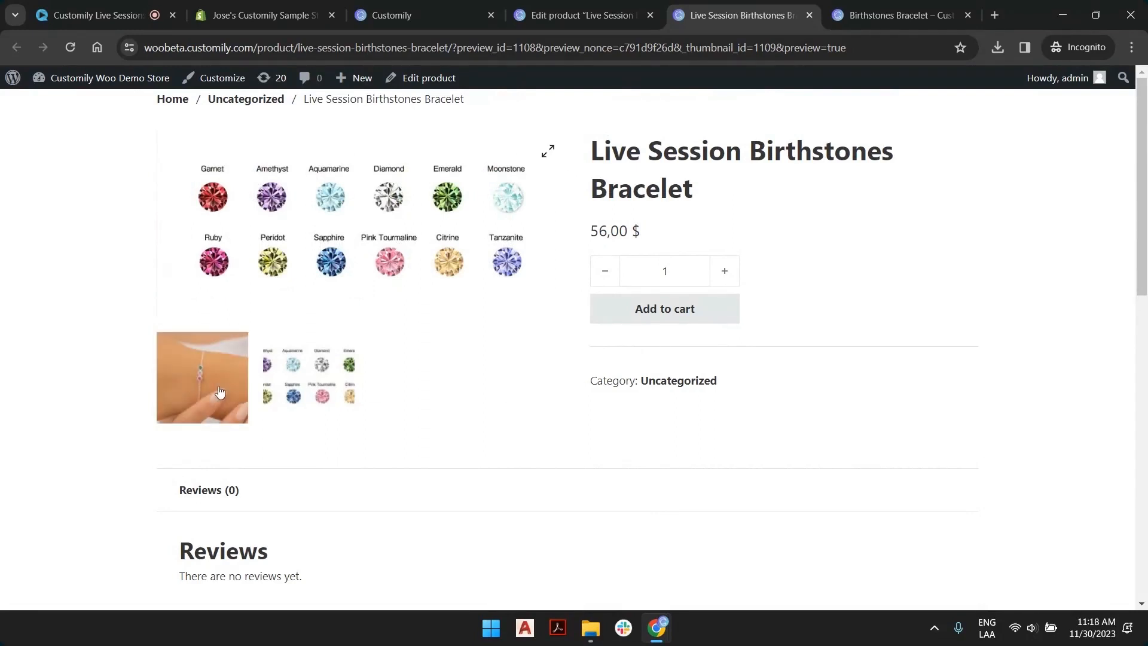
click(311, 586)
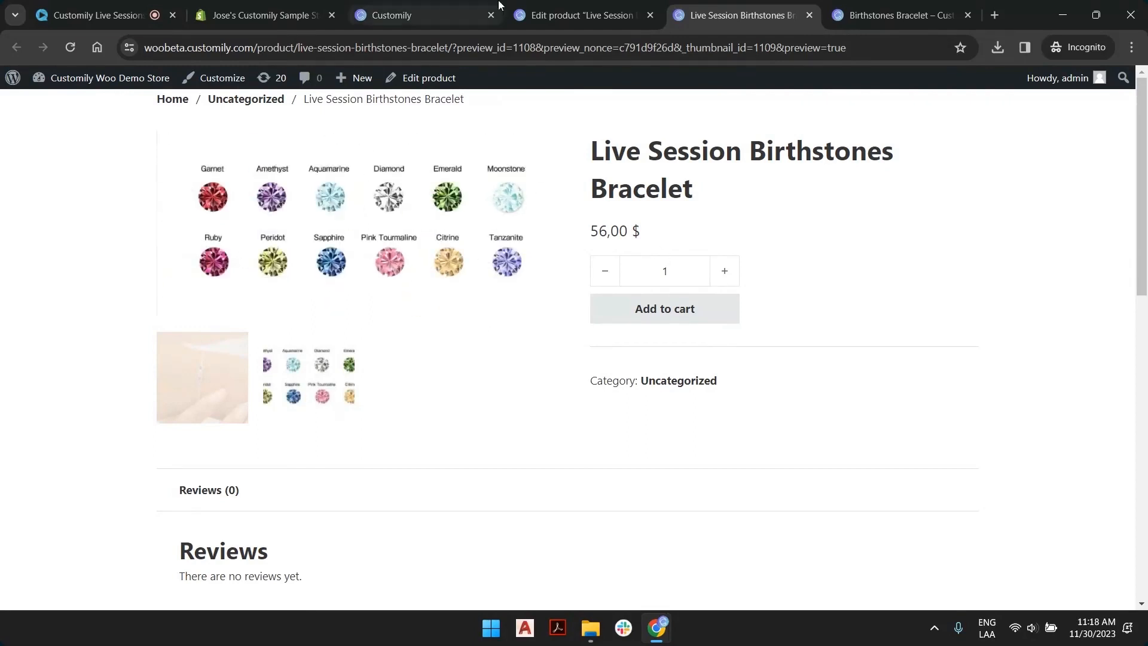
Step: Switch to the Customily app and show the list of connected stores
click(438, 7)
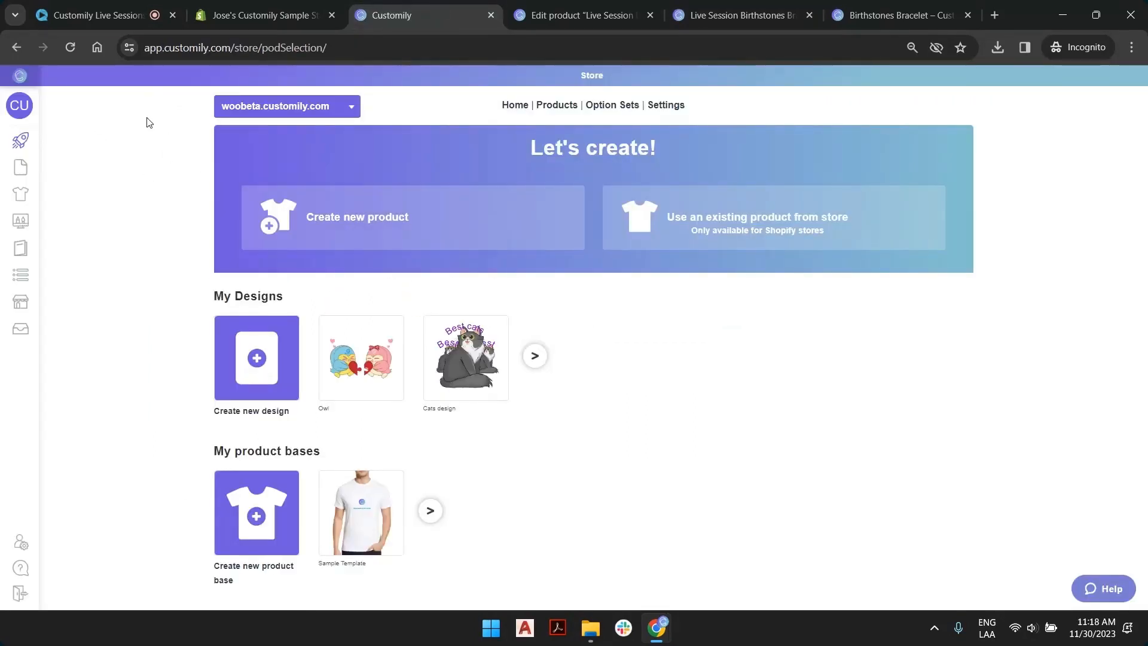
mouse_move(19, 163)
click(358, 112)
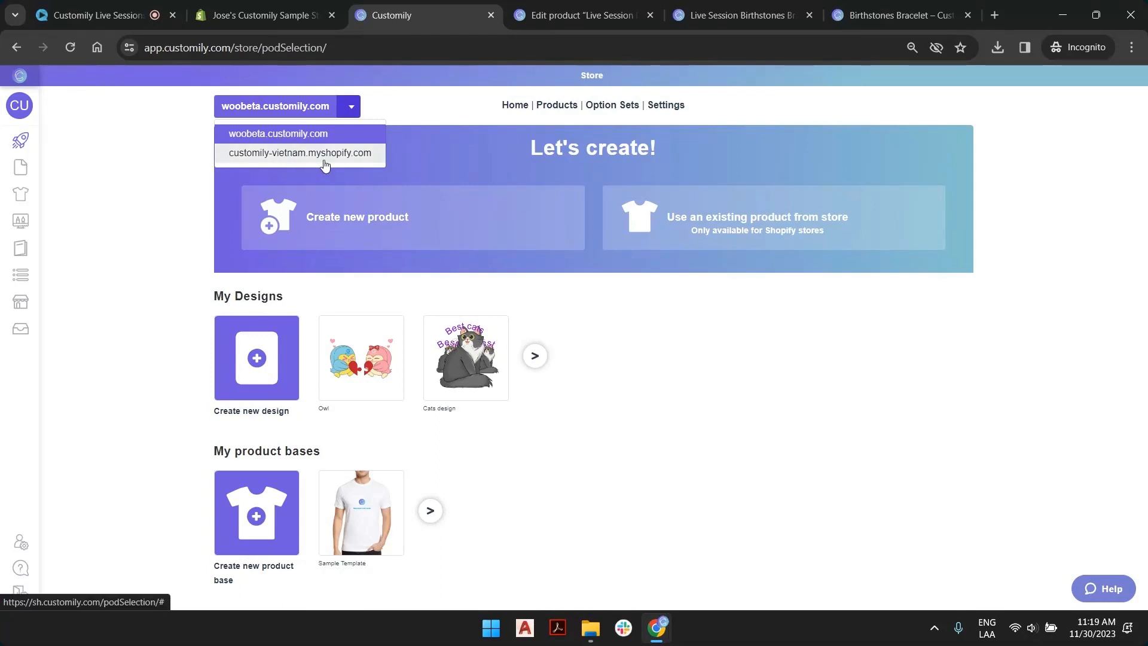
Step: Dismiss the list of connected stores and open the list of templates
click(127, 115)
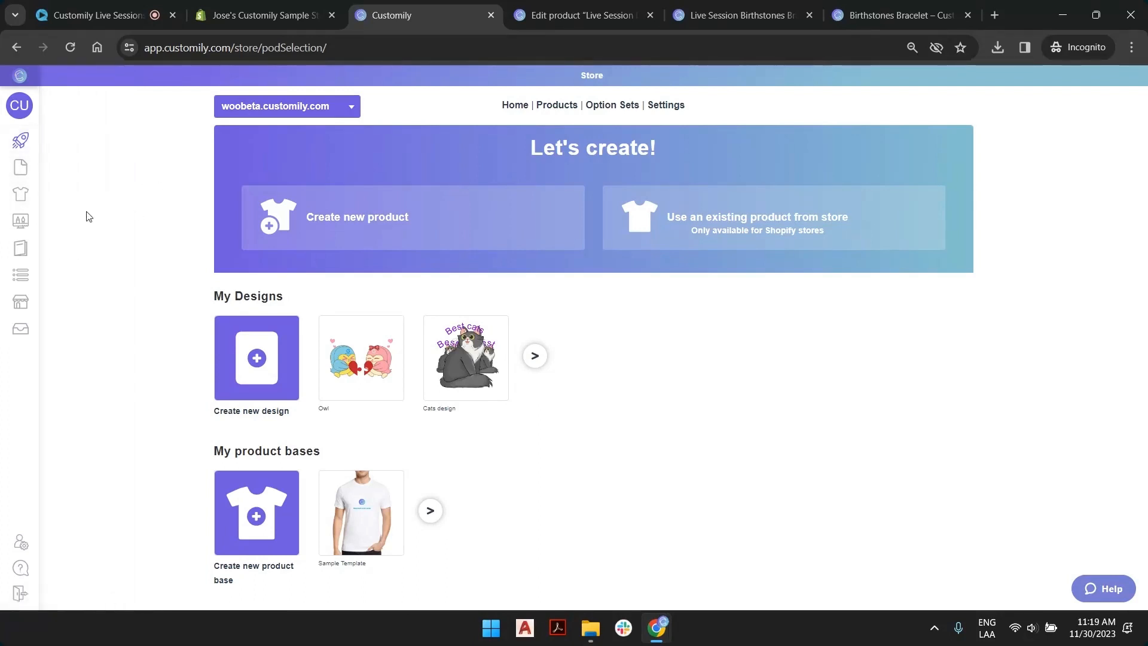
mouse_move(30, 197)
click(30, 226)
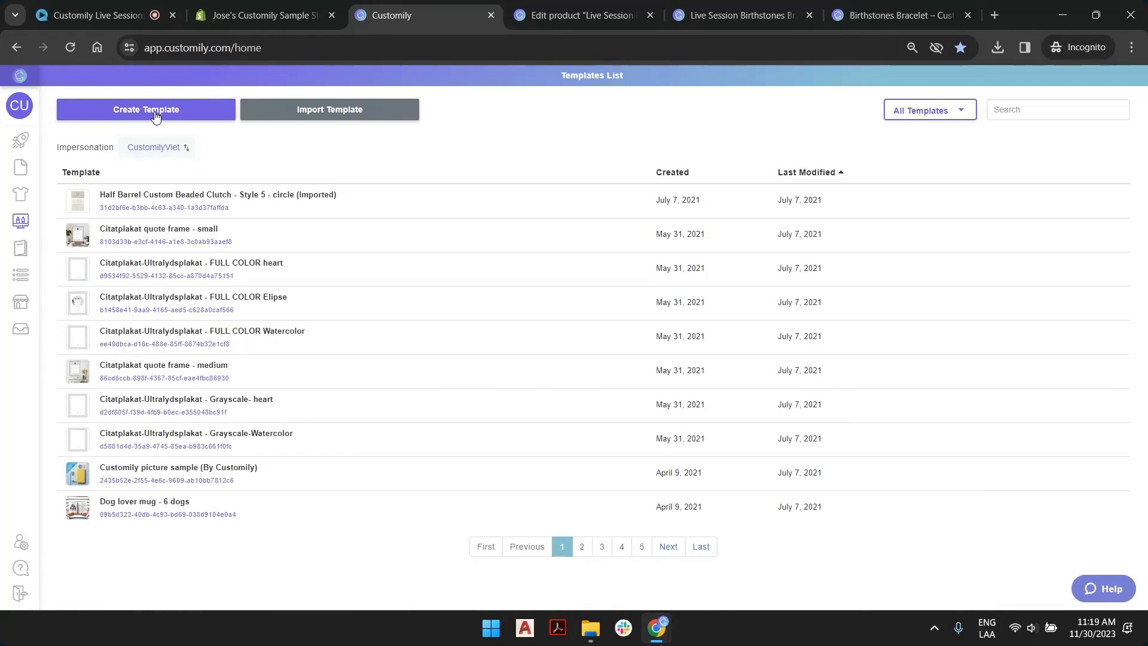
Step: Return to the Live Session Birthstones Bracelet store page and display its bracelet photo
click(891, 15)
click(708, 14)
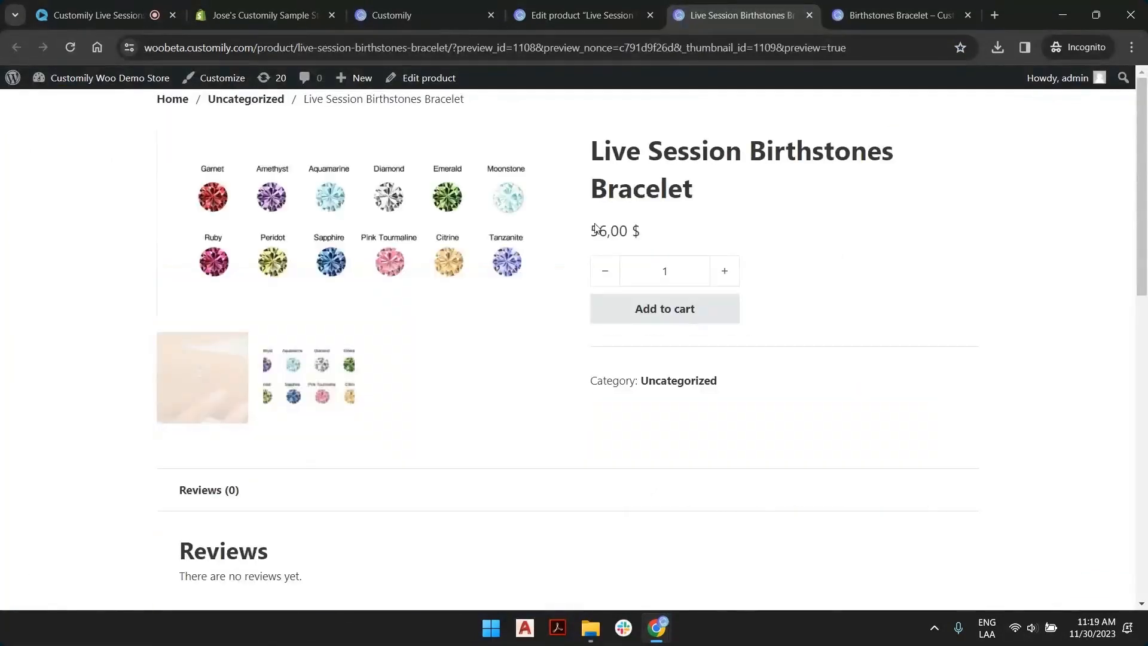
click(221, 369)
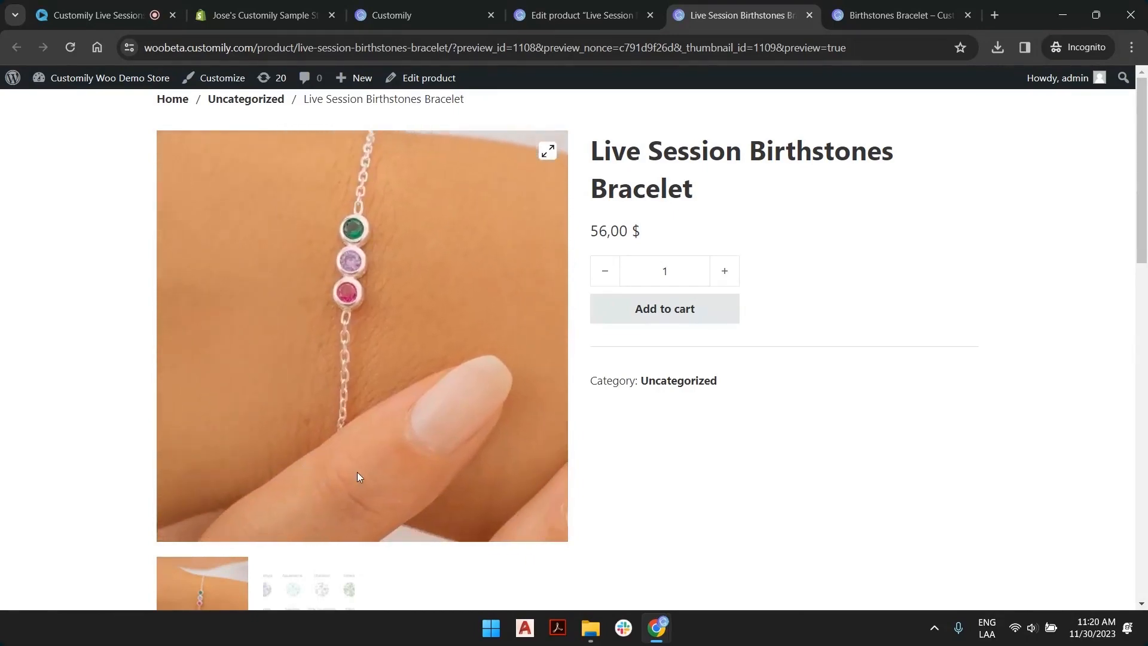
Step: Switch to File Explorer, maximize the 11-30 assets folder, enlarge its thumbnails and examine base.png
click(599, 629)
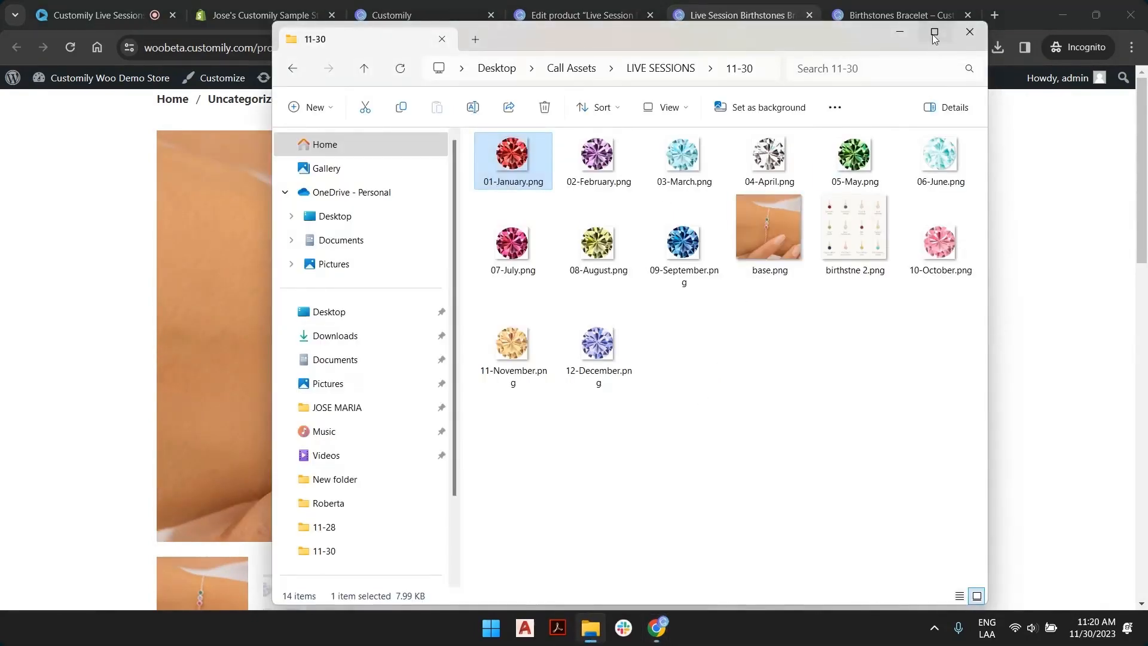
click(936, 34)
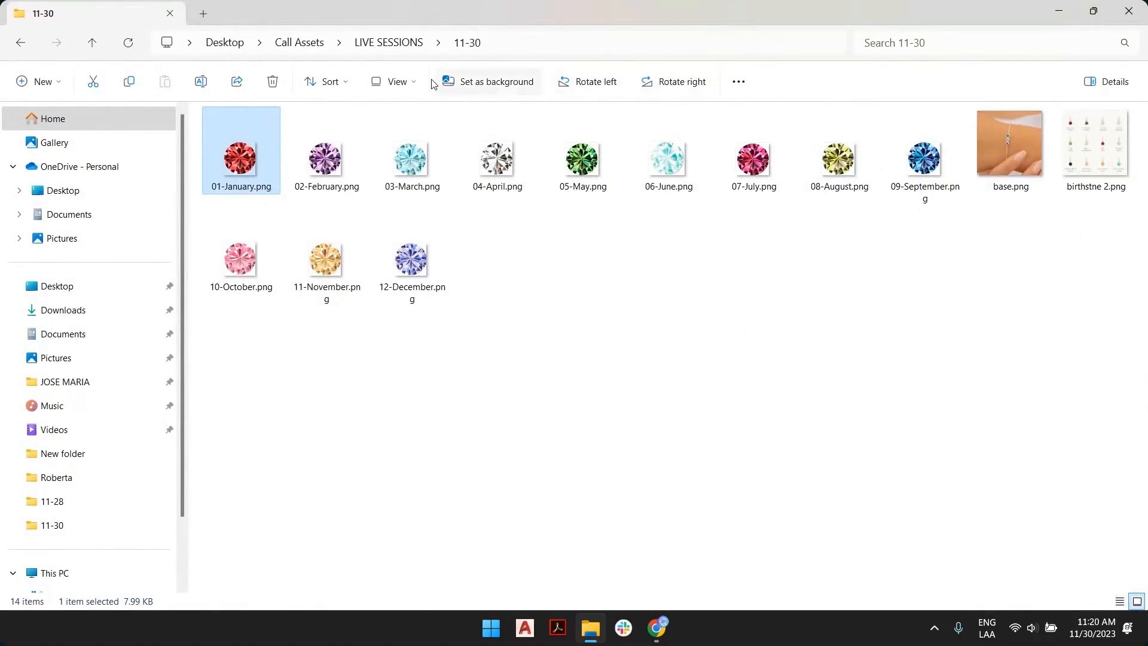
click(393, 81)
click(413, 117)
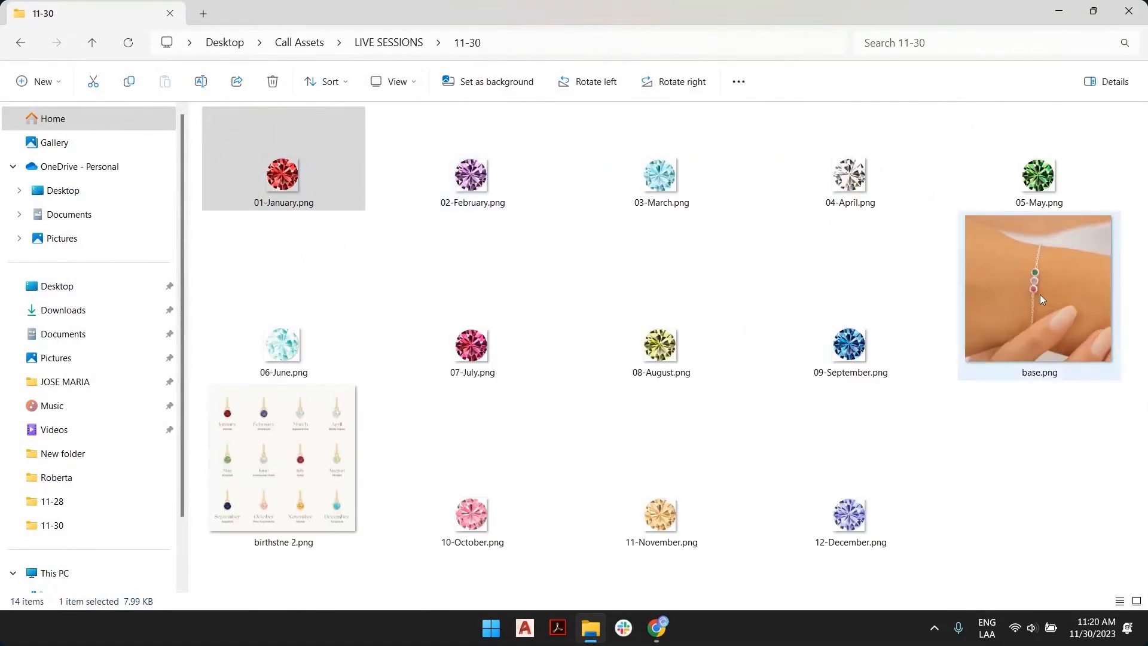
click(1040, 297)
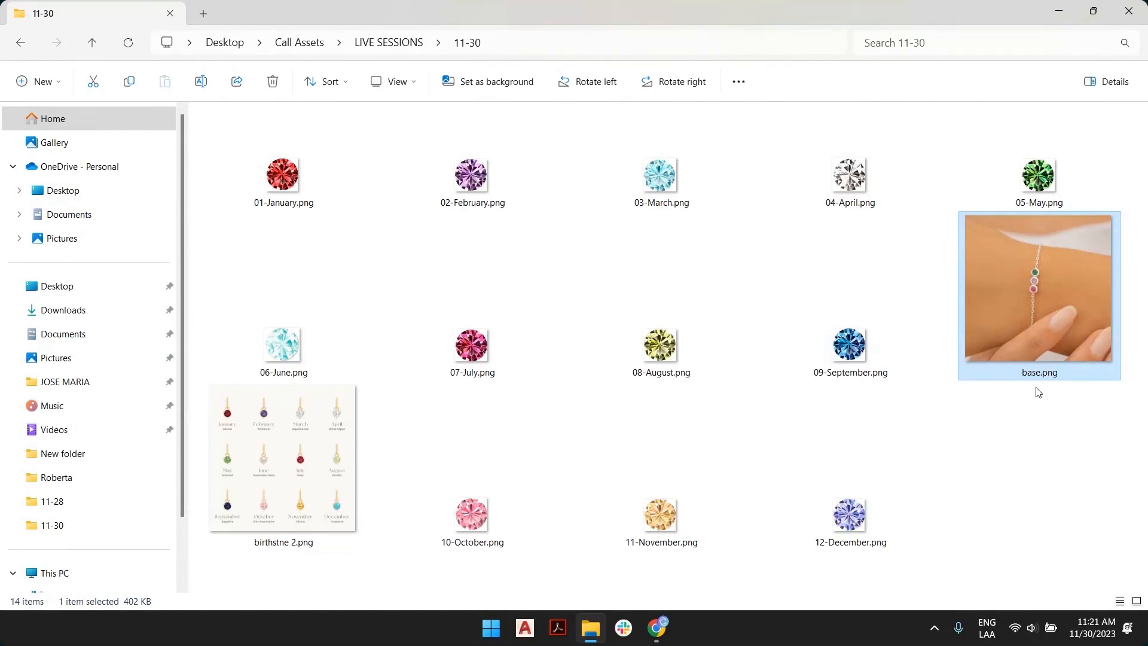
click(1009, 468)
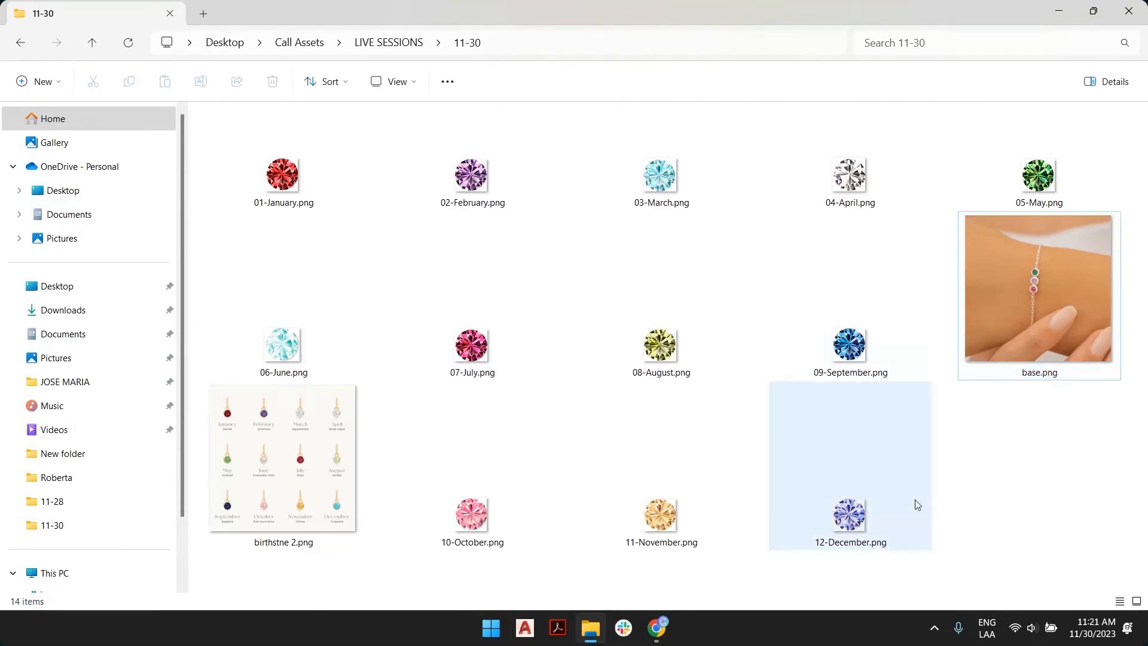
Step: Look through the monthly birthstone images and the base.png bracelet photo in the 11-30 folder
click(847, 530)
click(687, 526)
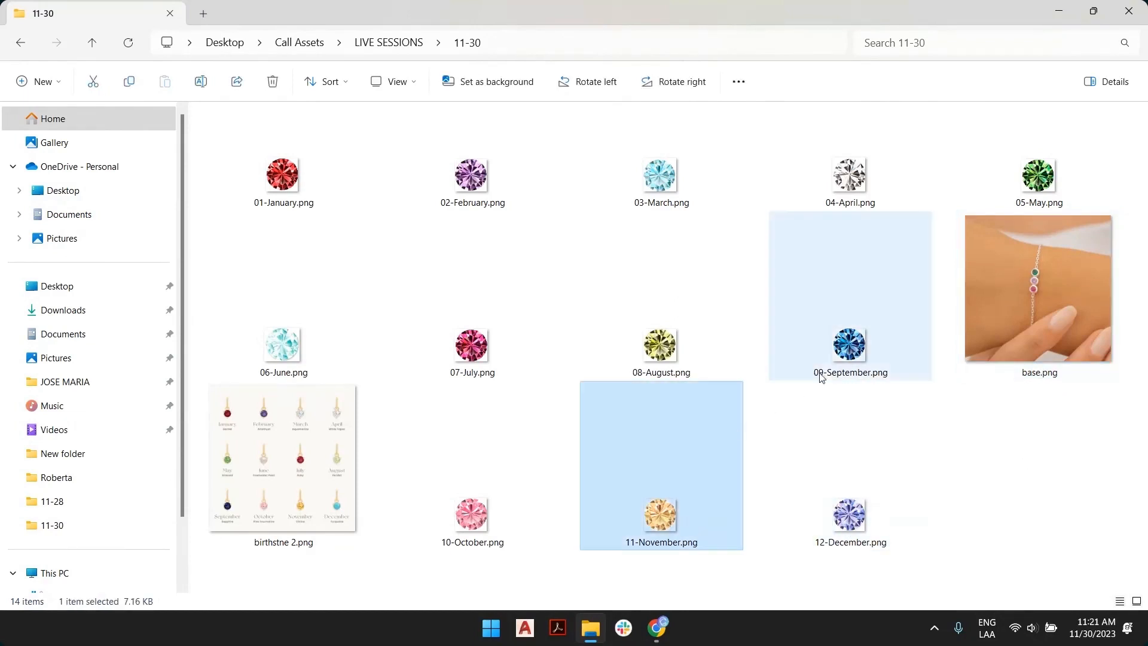
click(845, 347)
click(615, 333)
click(478, 517)
click(299, 263)
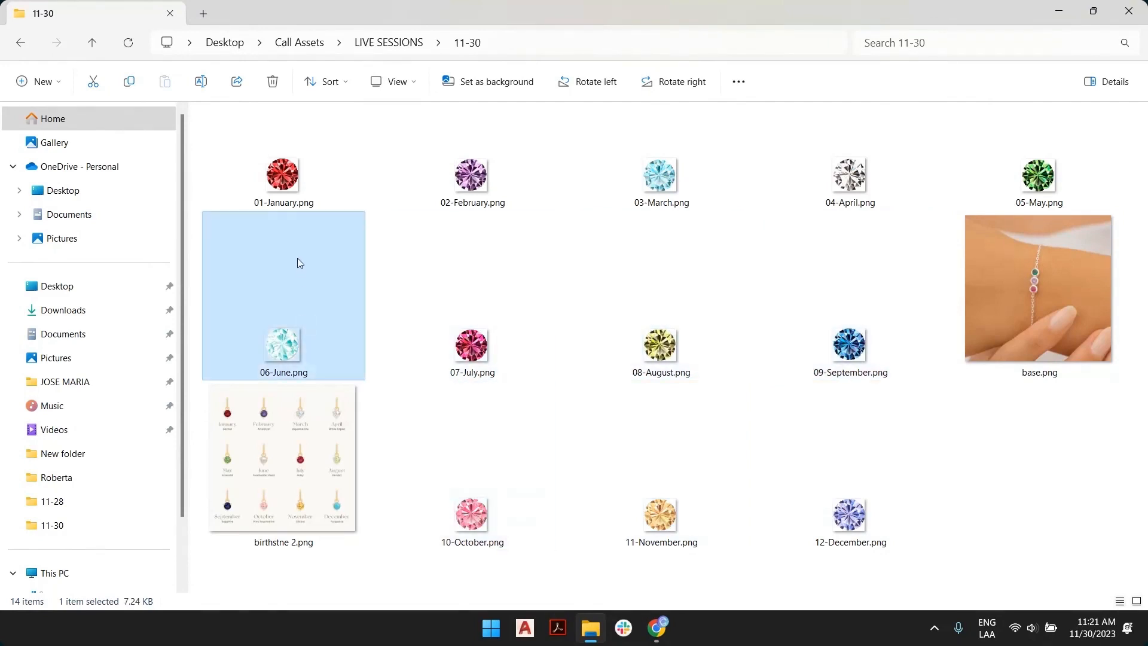
click(296, 176)
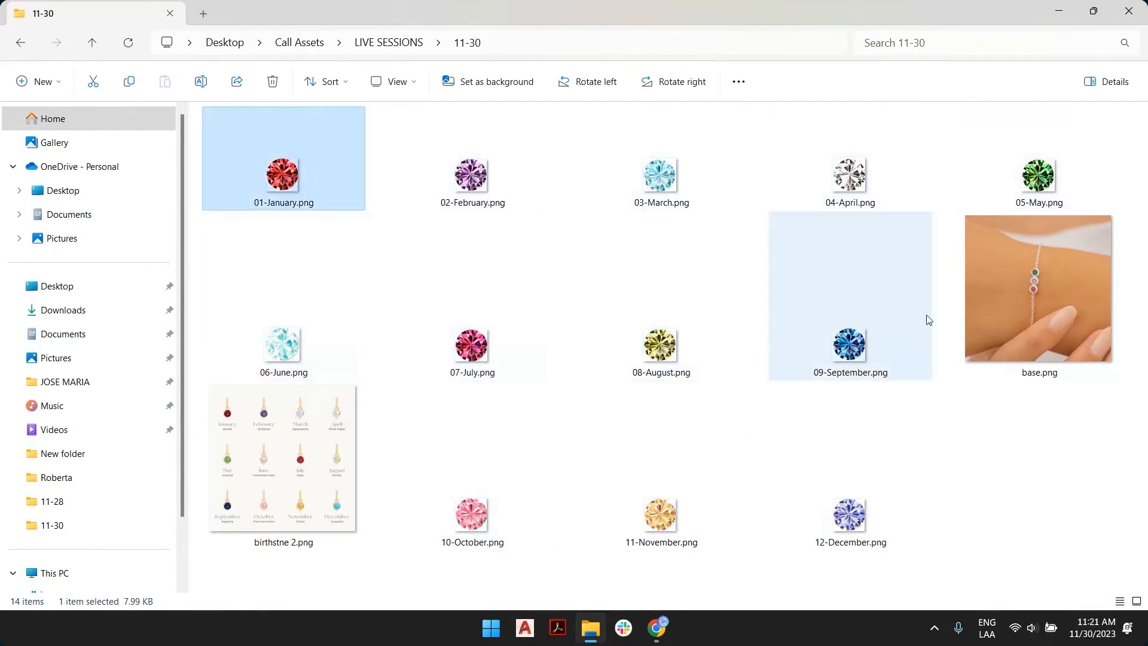
click(1026, 280)
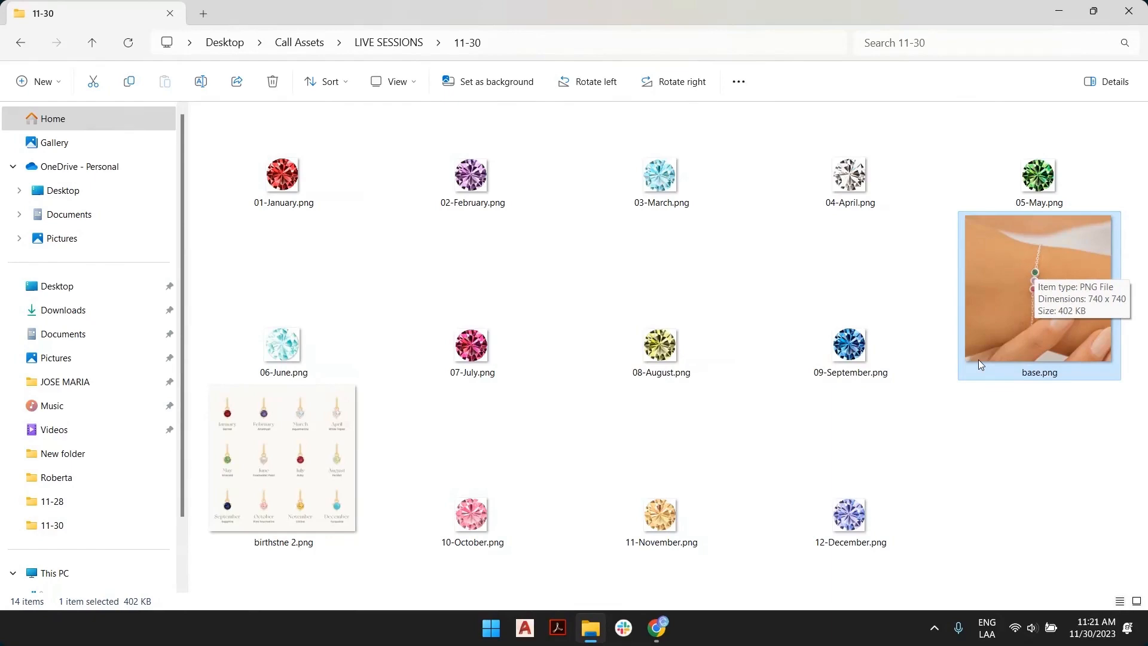
Step: On the sample Birthstones Bracelet store page, try the May, September, January, October, November, December, March and April stones for Birthstone 1
key(alt+Tab)
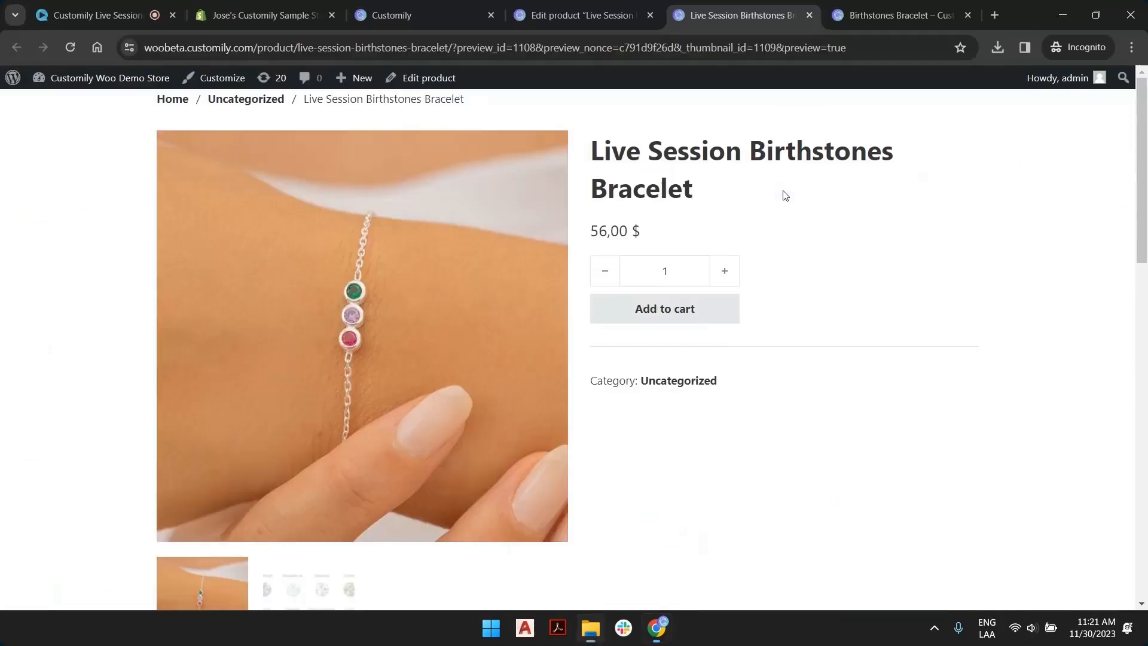
click(897, 15)
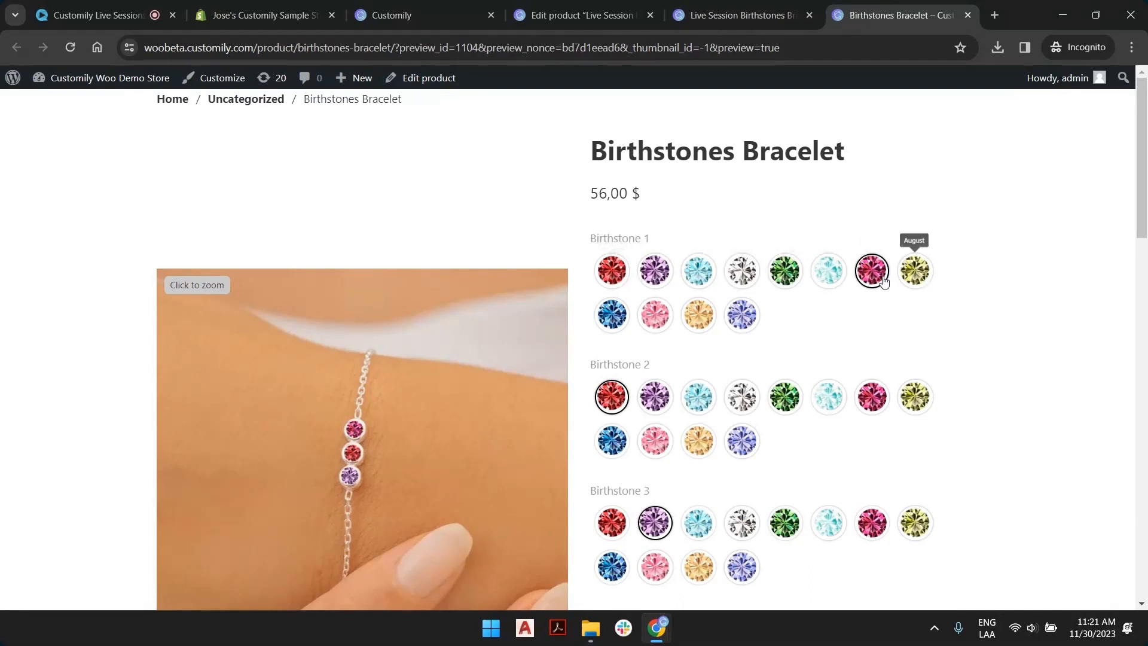
click(776, 280)
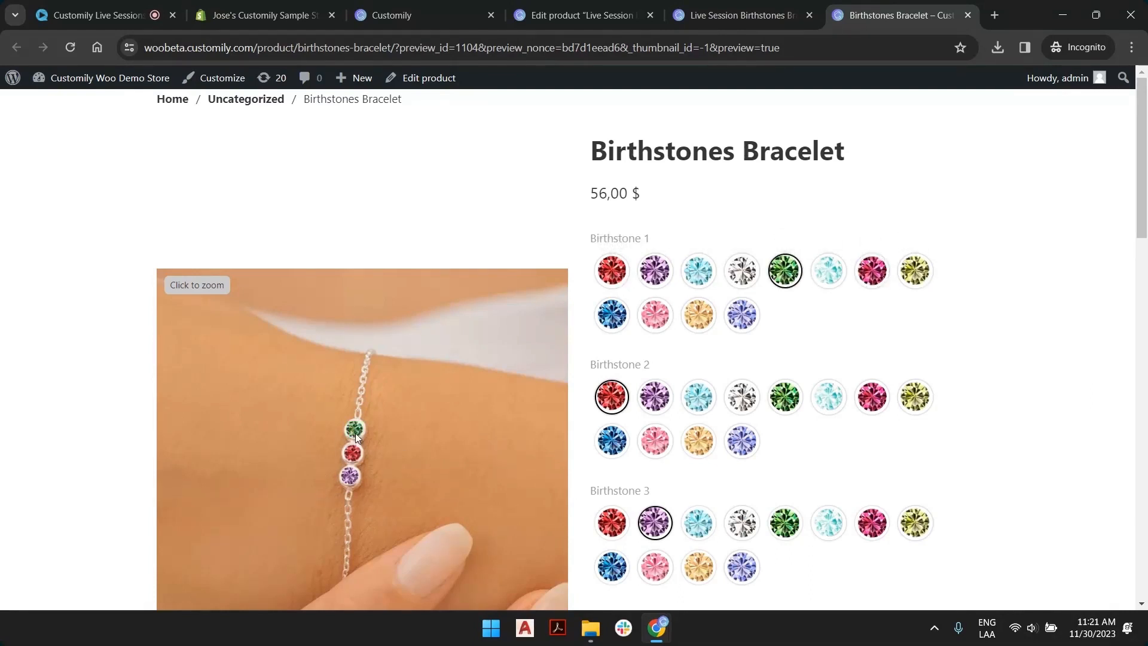
click(611, 314)
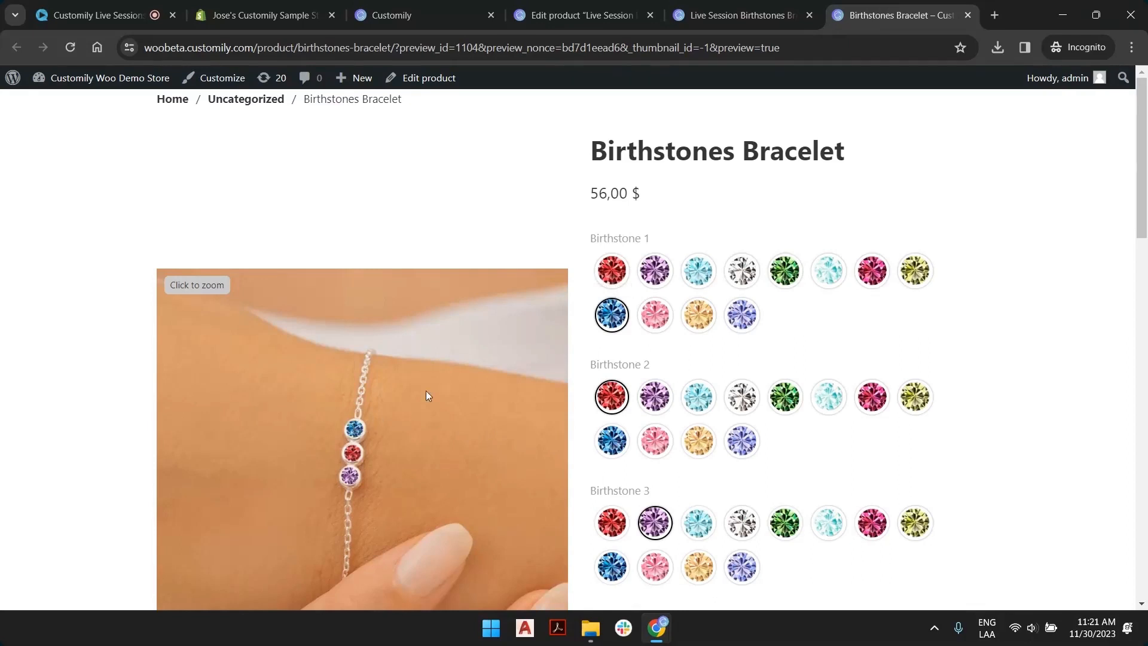
click(604, 275)
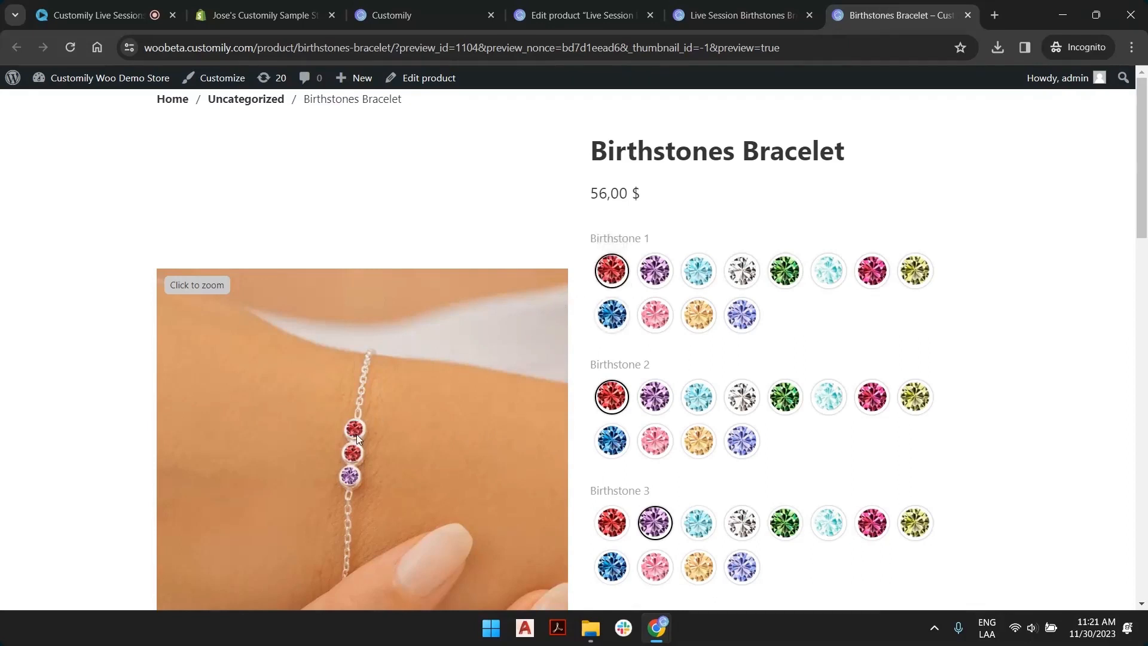
click(660, 319)
click(697, 321)
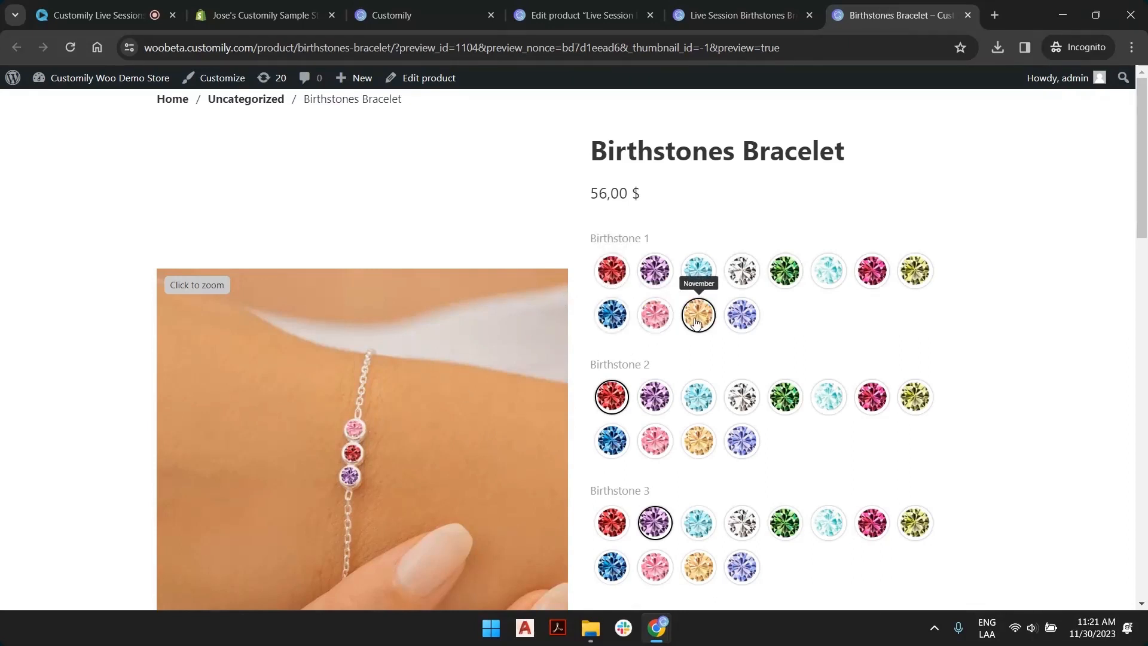
click(741, 325)
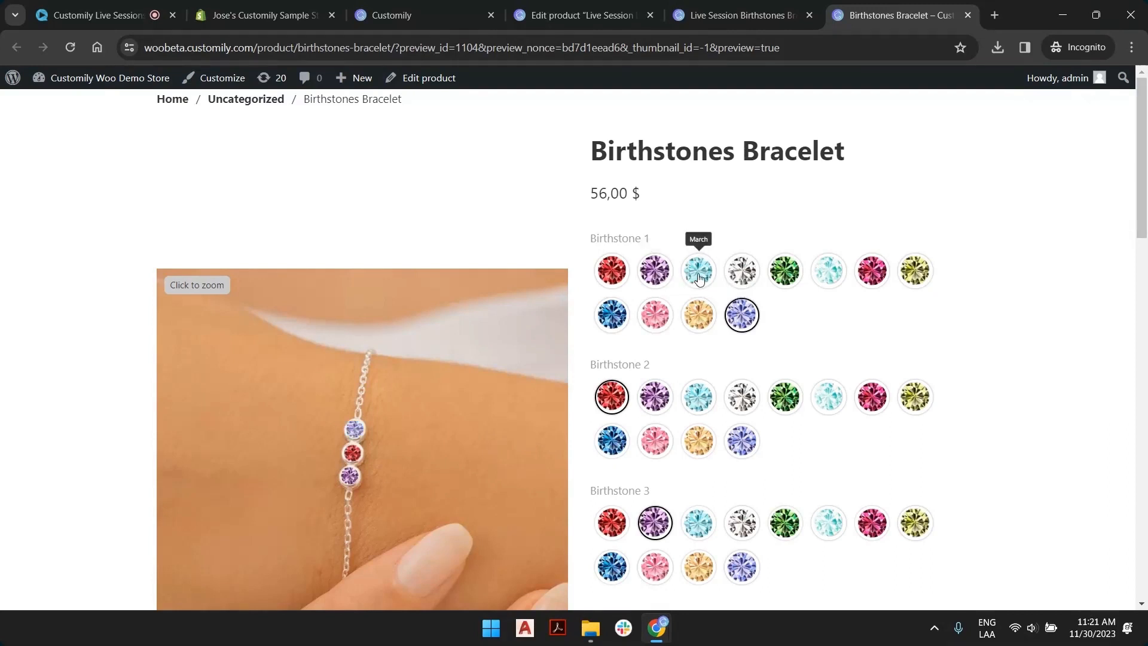
click(699, 278)
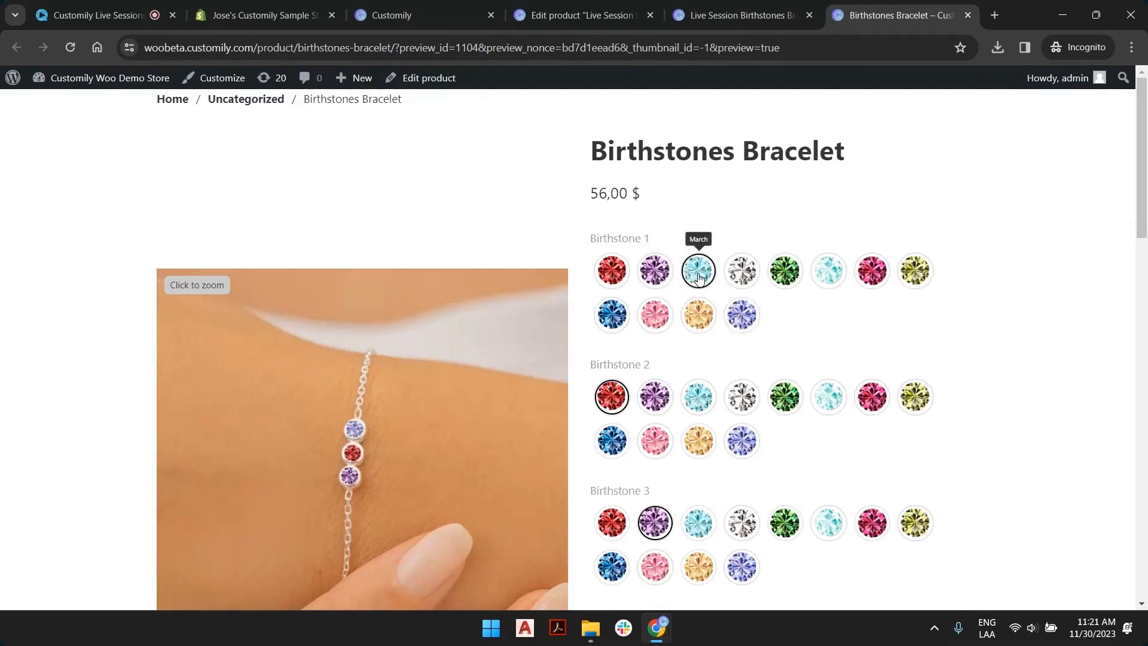
click(743, 277)
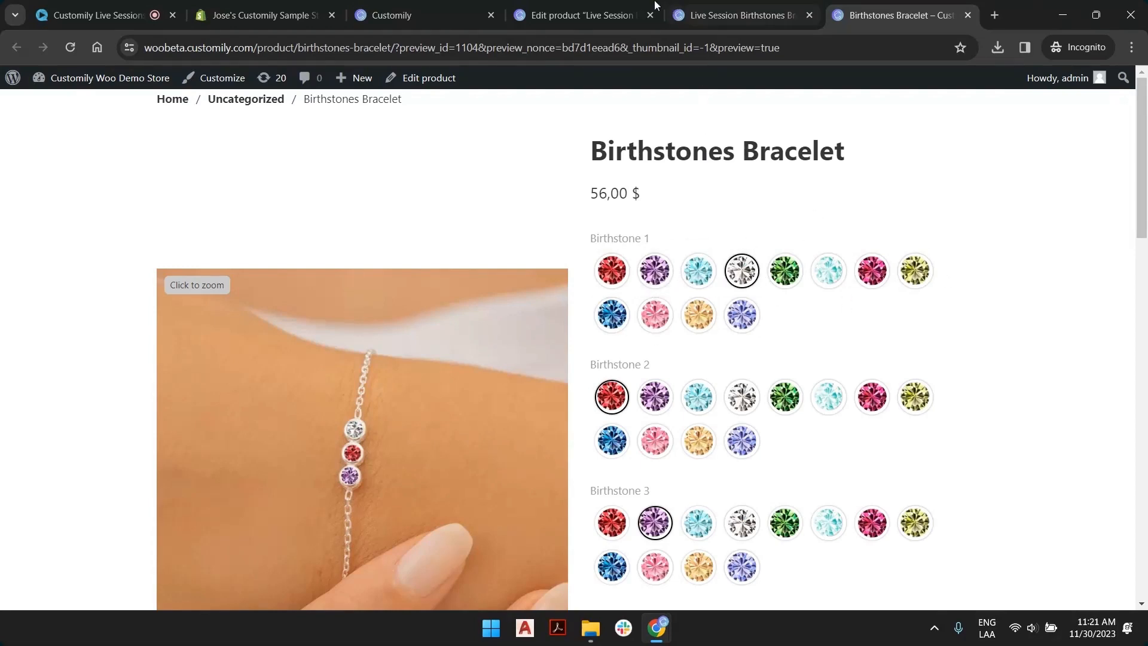
Step: Switch to the Customily app and create a new image library named Birthstones
click(395, 14)
mouse_move(36, 254)
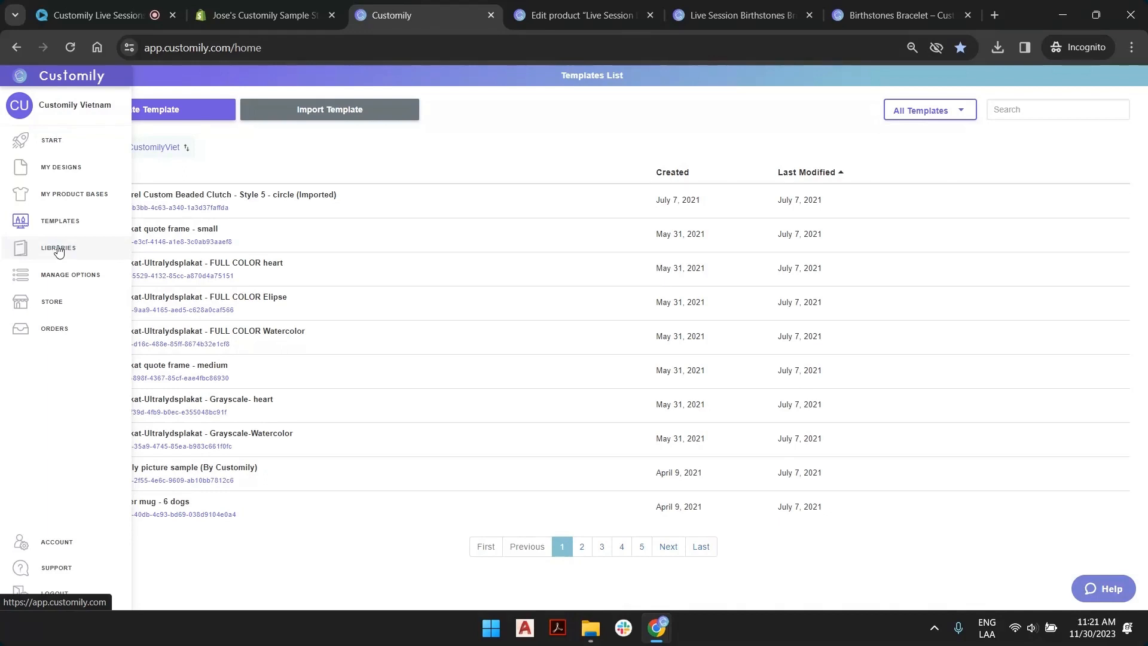
click(58, 249)
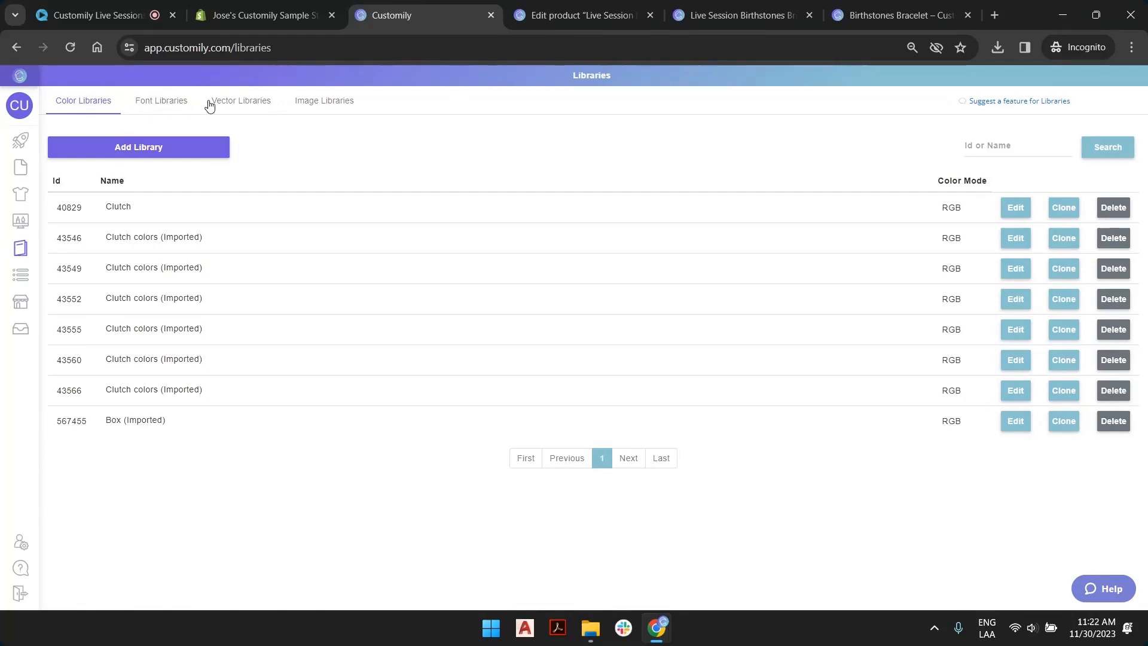
click(323, 105)
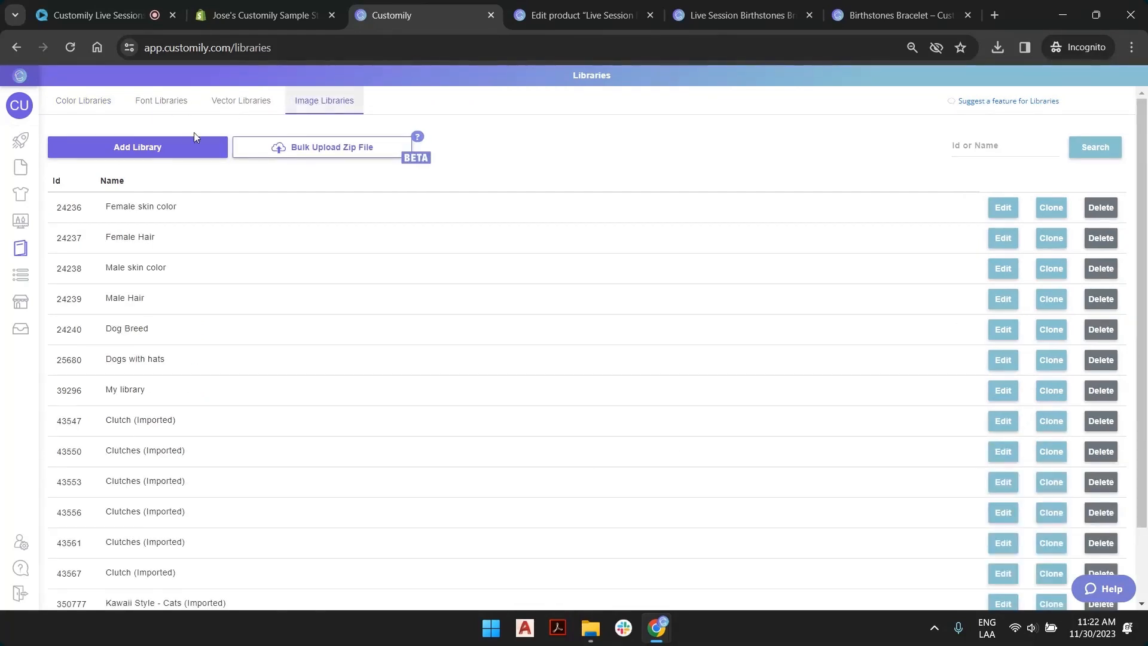
click(173, 147)
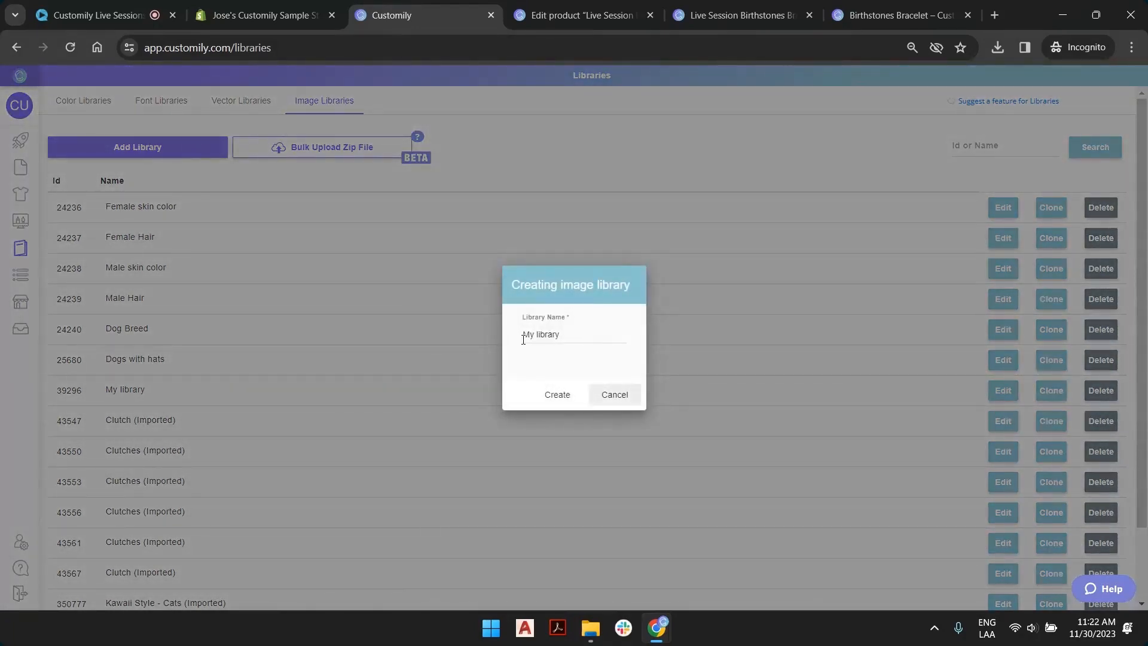
double_click(540, 335)
triple_click(540, 335)
text(Births)
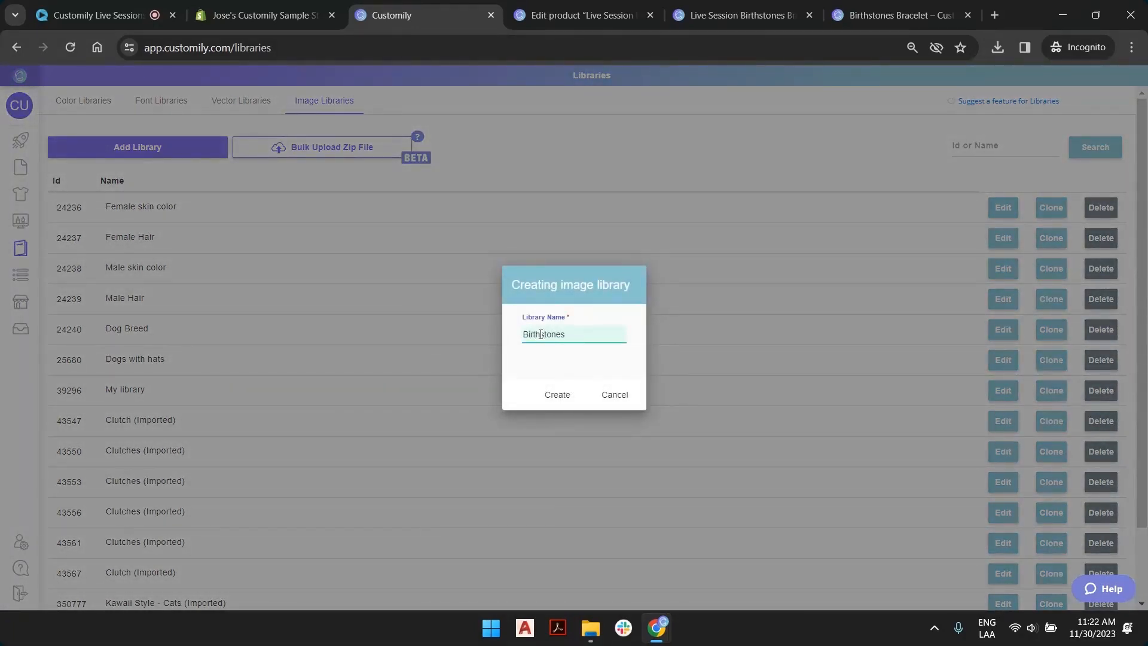
text(tones)
key(Return)
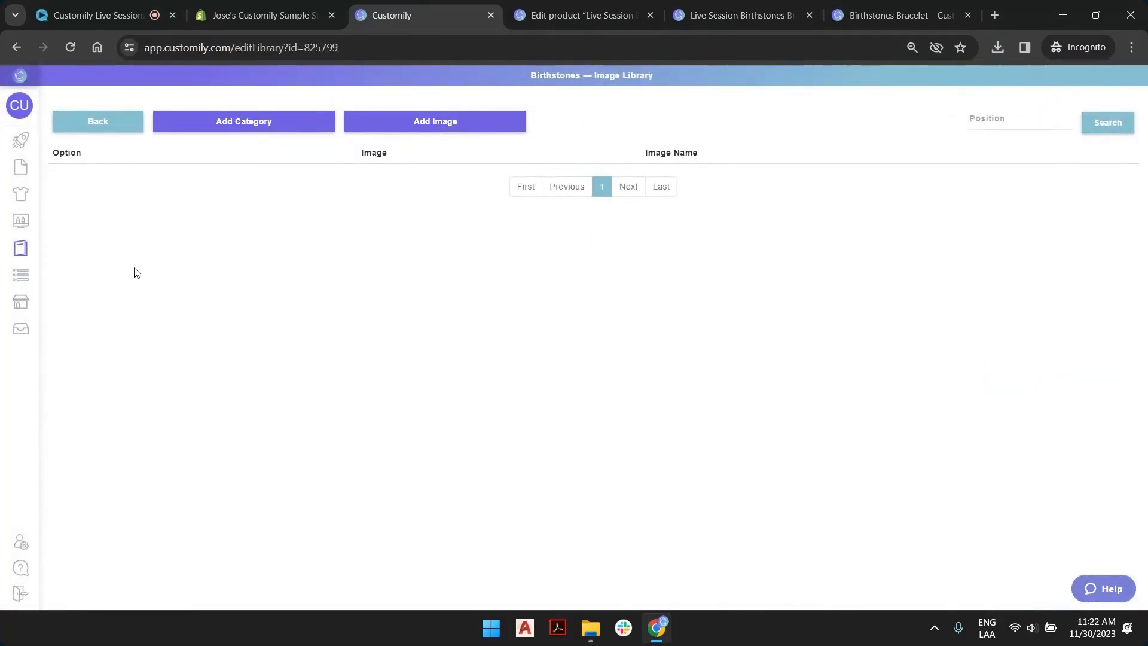
Step: Add the twelve monthly stone images, 01-January.png to 12-December.png, from the 11-30 folder to the Birthstones library, starting at position 1
click(451, 126)
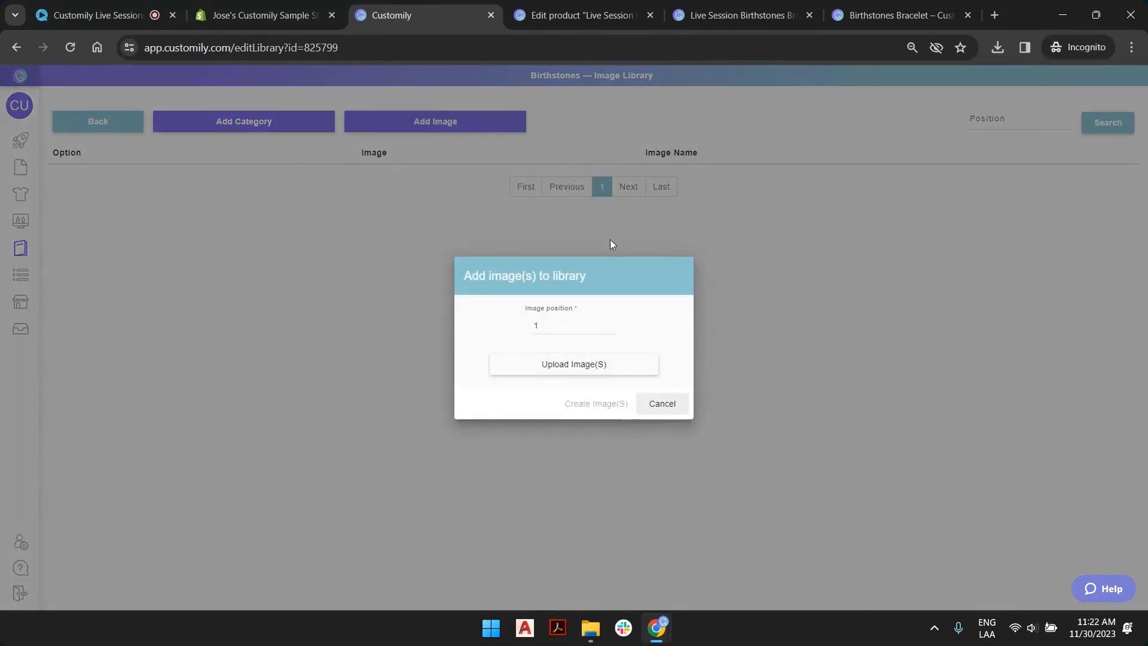
click(575, 365)
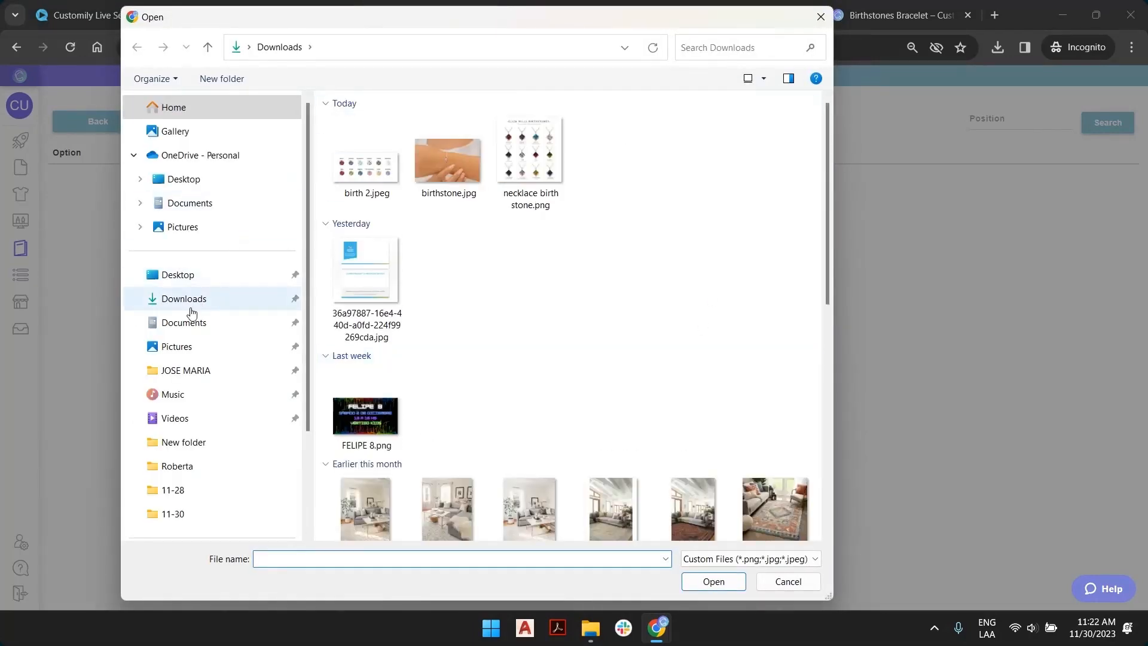
scroll(173, 508, down, 1)
click(172, 485)
click(385, 144)
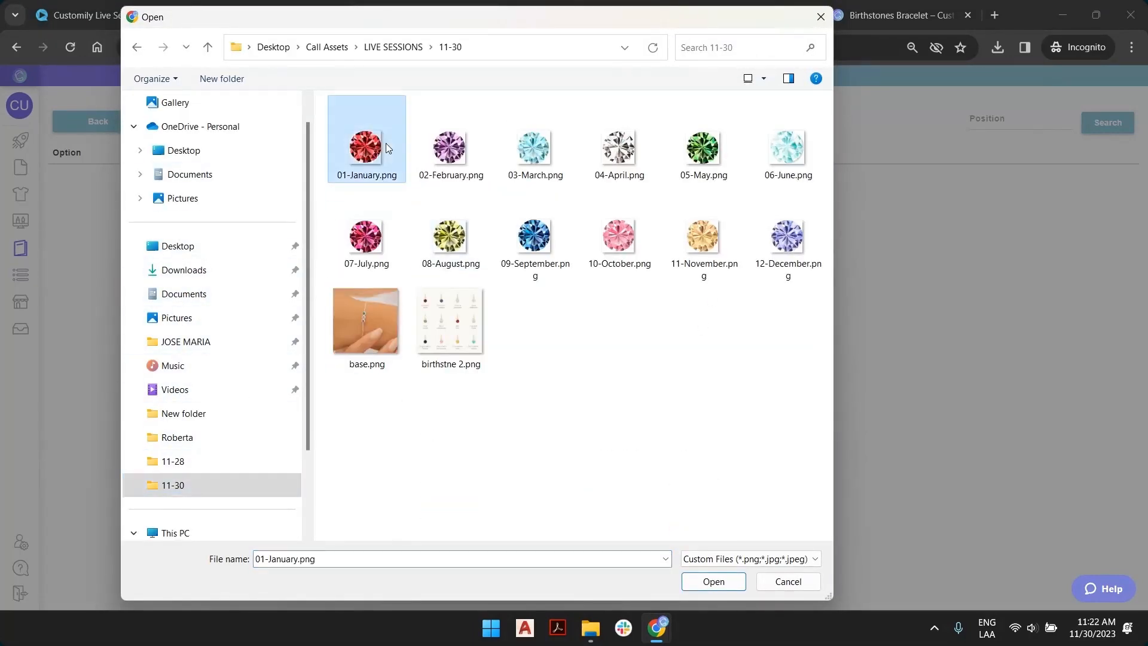
shift+click(795, 239)
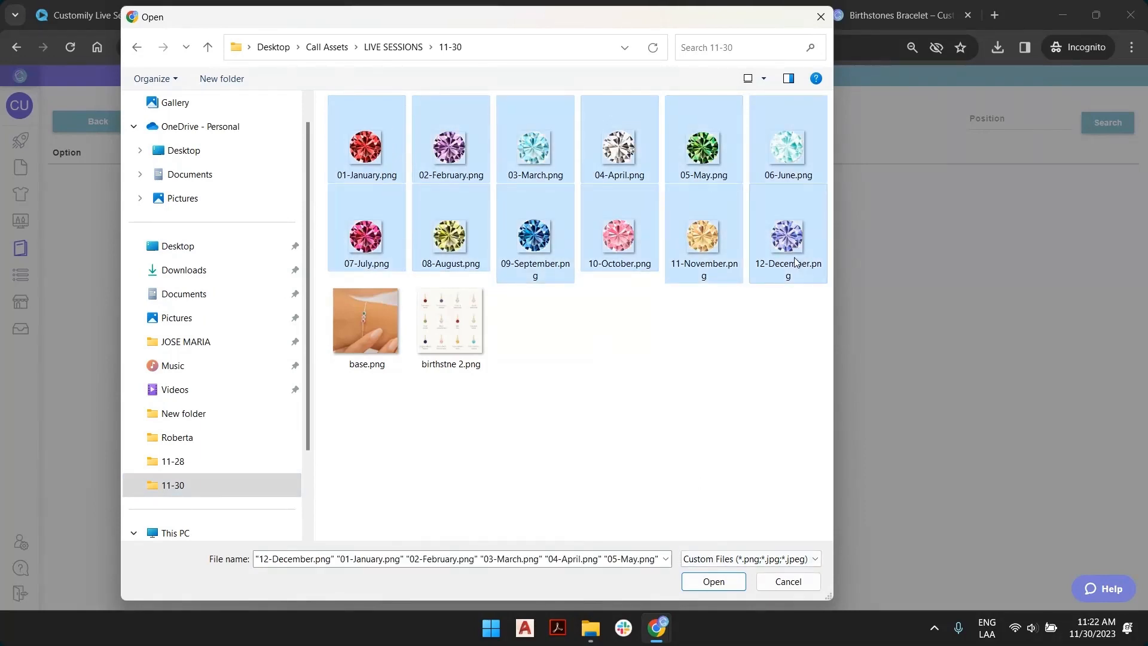
click(717, 581)
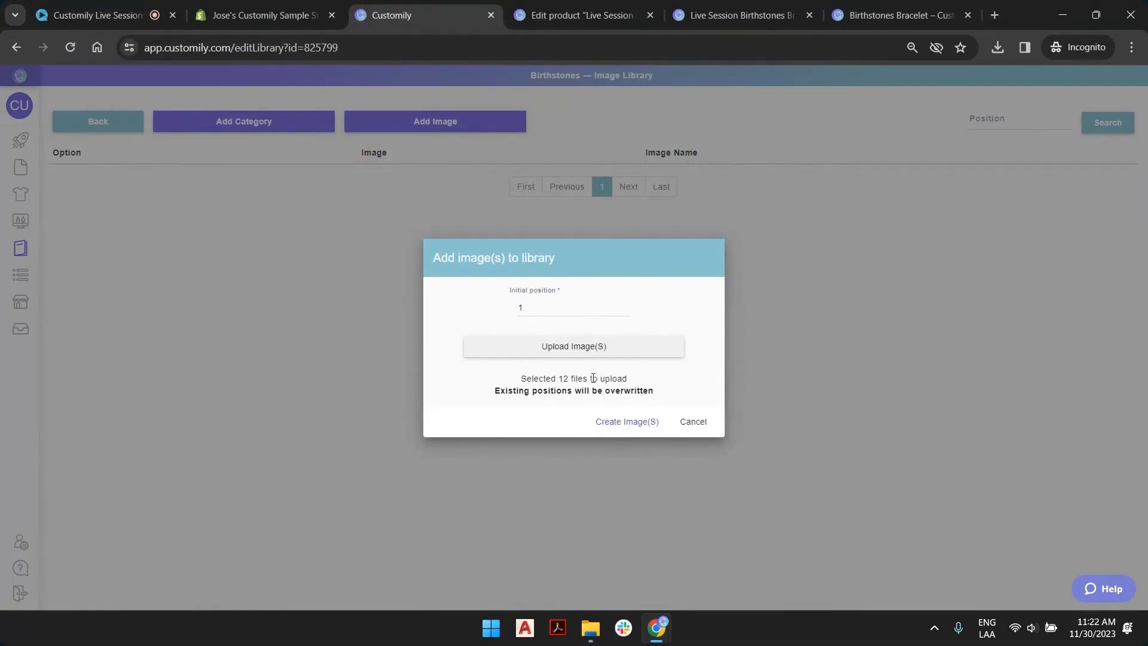
click(628, 423)
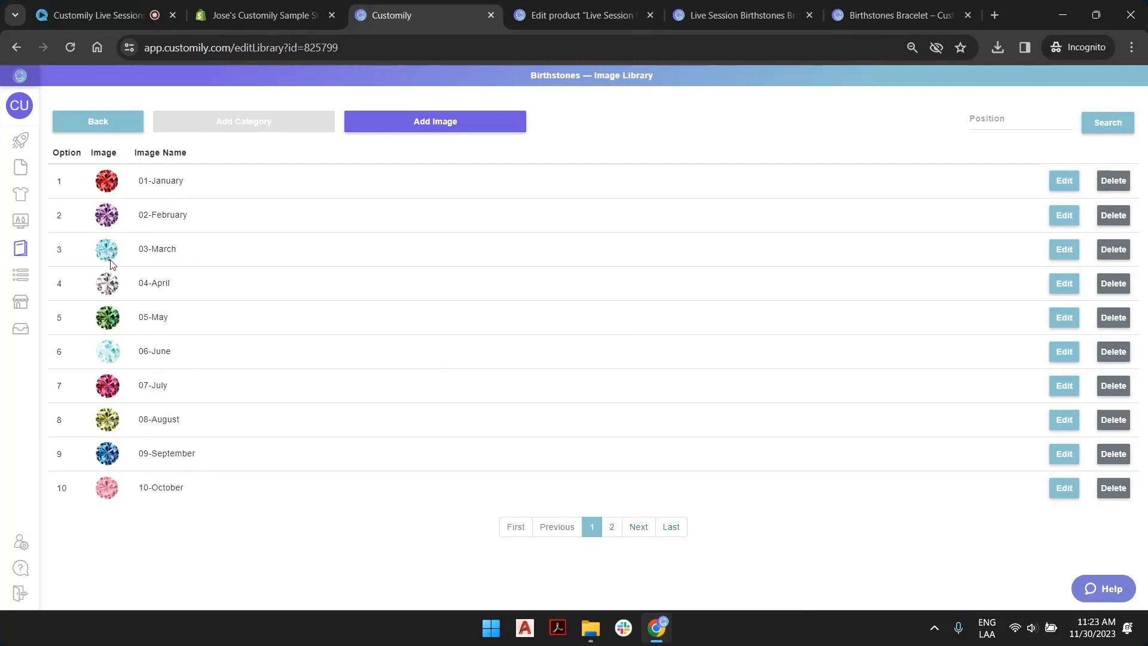
Step: Rename the first two library images as January and February by removing their number prefixes
click(154, 181)
drag(155, 181, 139, 216)
key(BackSpace)
key(Return)
click(149, 216)
key(BackSpace)
key(Return)
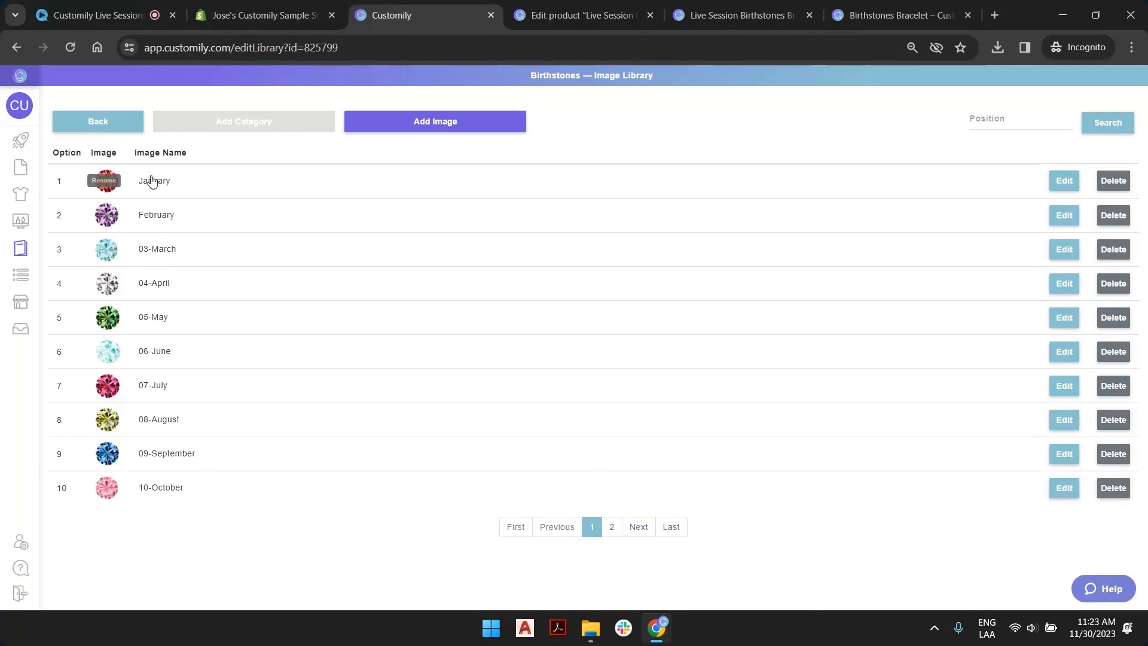
Step: Rename the third image in the Birthstones library as March by removing its number prefix
click(151, 251)
drag(150, 249, 139, 250)
key(BackSpace)
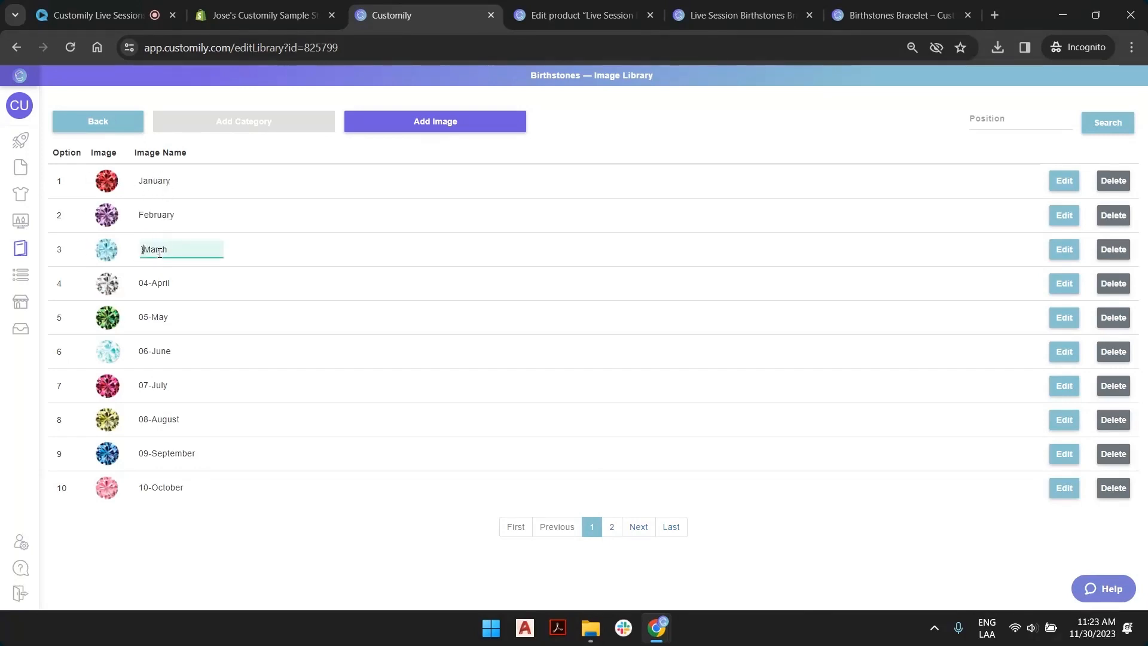
key(Return)
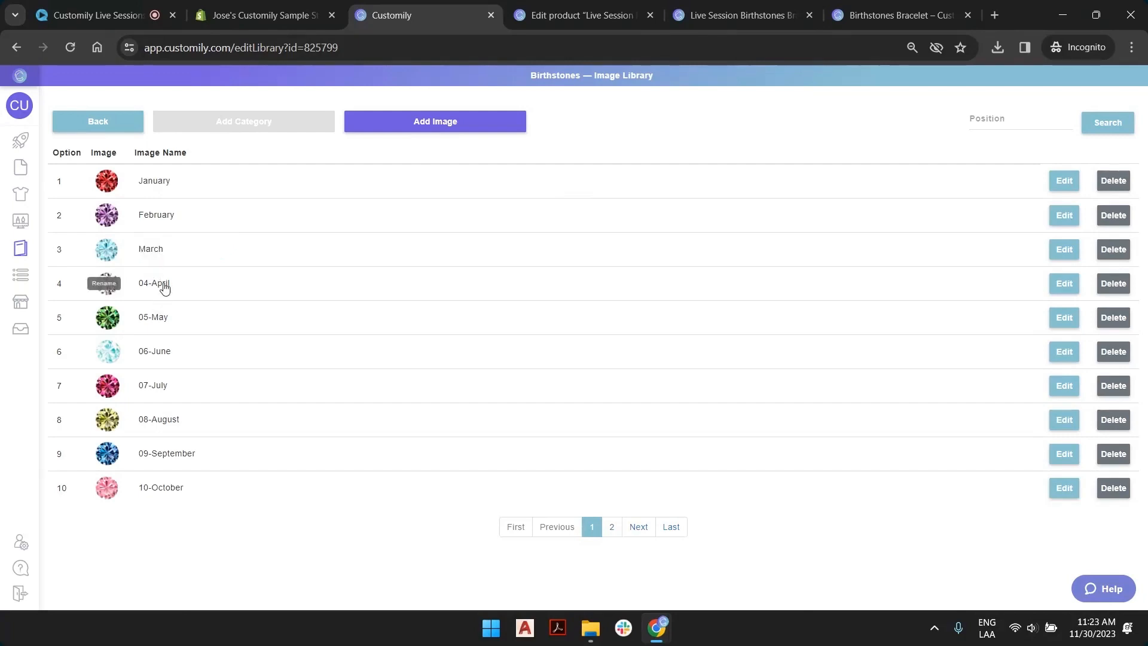
click(844, 16)
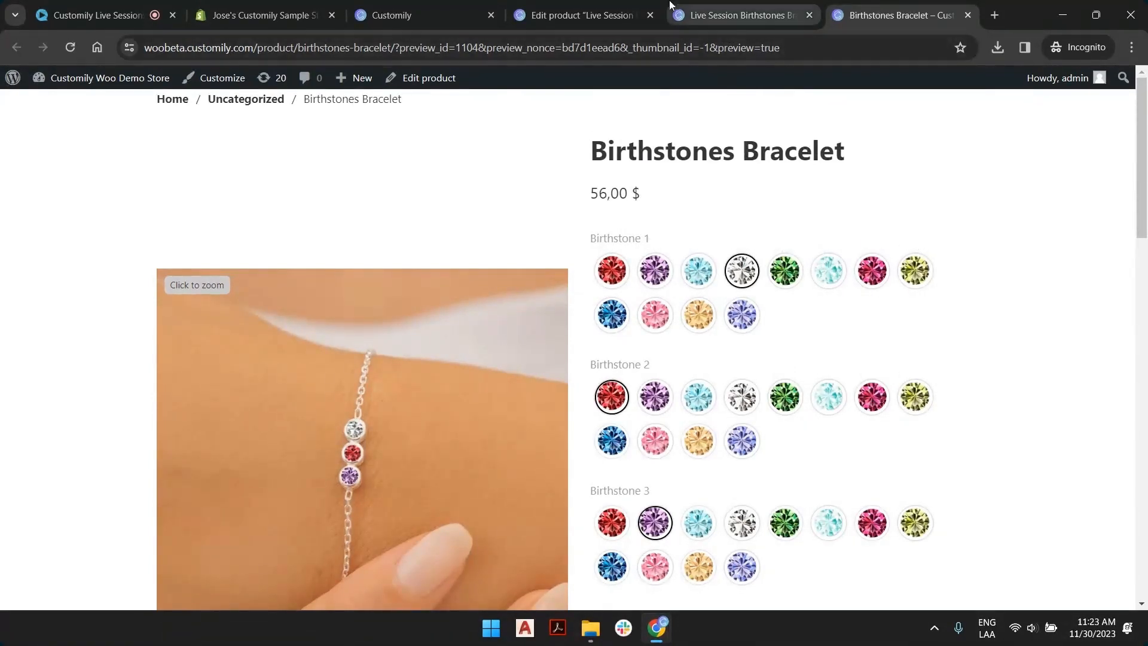
click(392, 15)
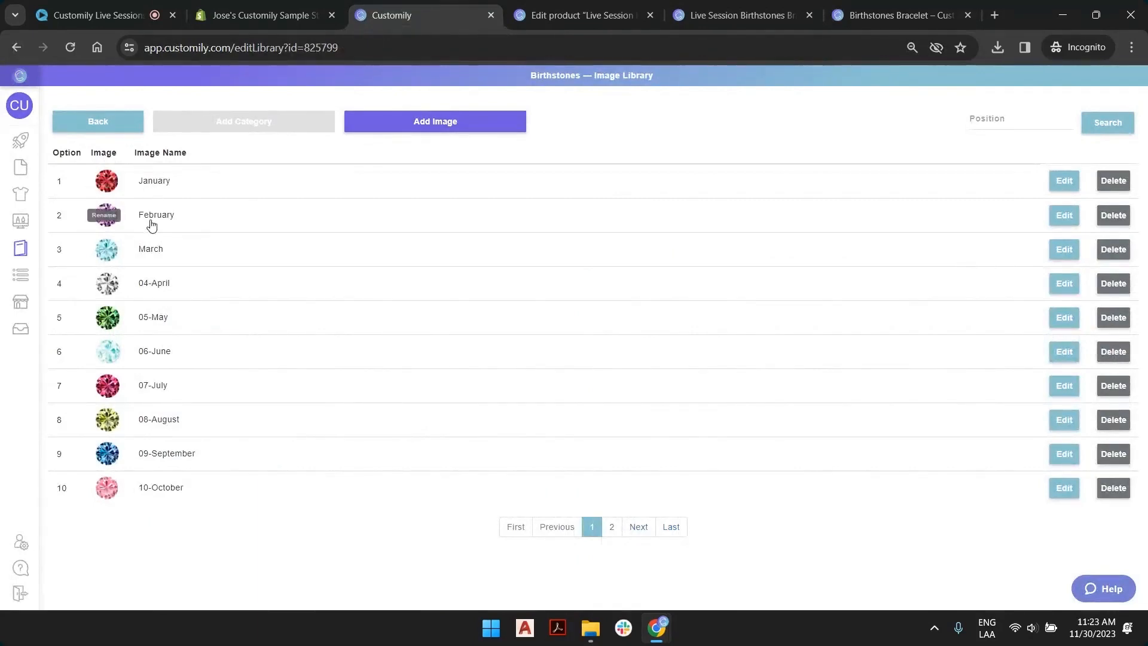
Step: Rename the fourth image in the Birthstones library as April
click(151, 283)
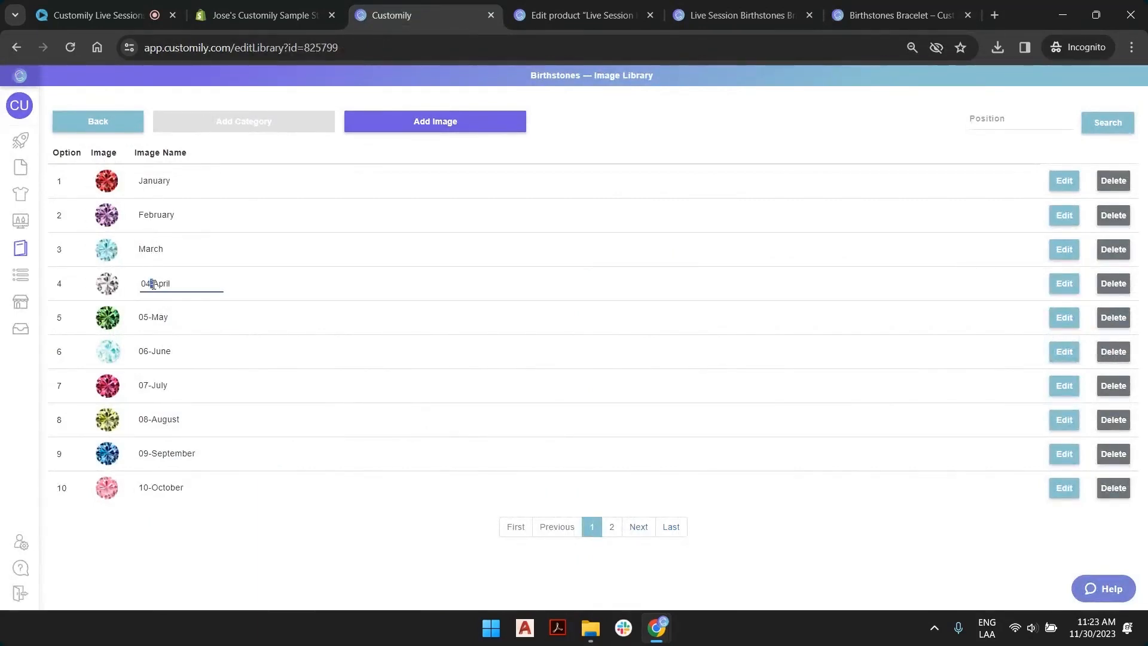
key(ctrl+a)
key(BackSpace)
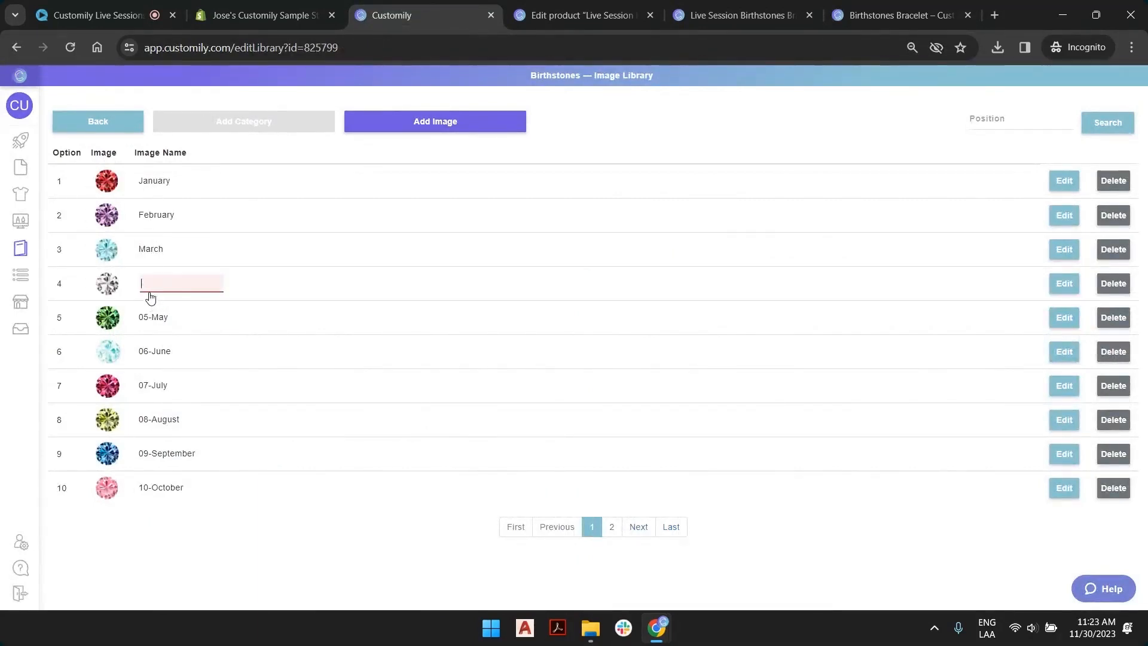
click(172, 330)
click(161, 289)
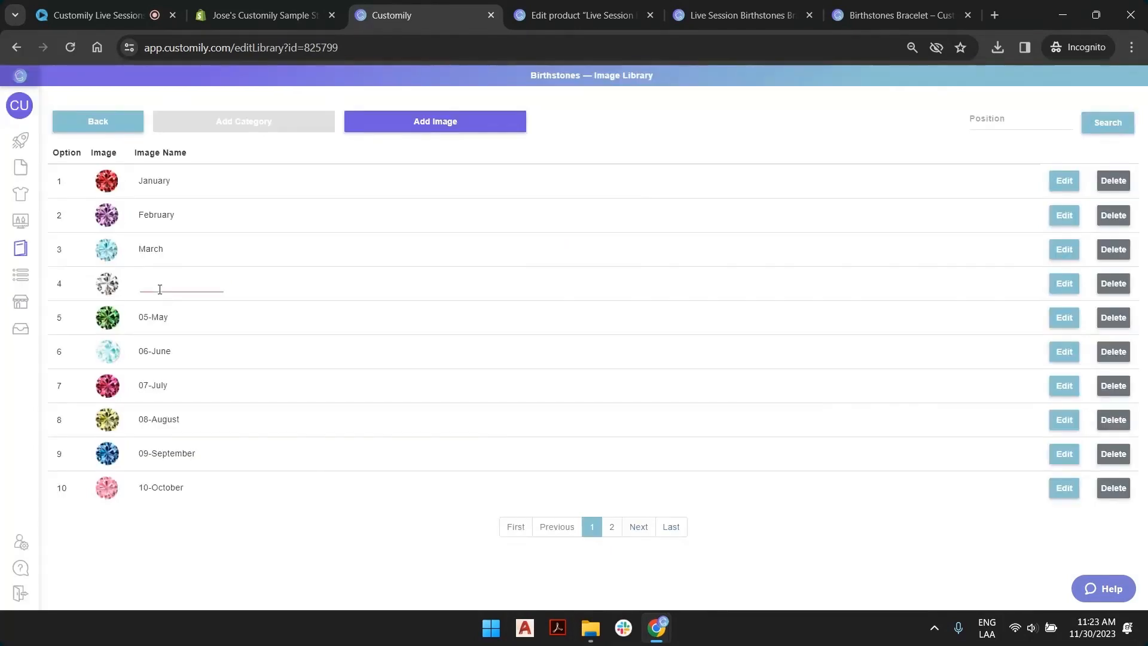
text(April)
key(Return)
Step: Rename library images 5 to 7 as May, June and July by removing their number prefixes
click(150, 317)
drag(154, 318, 141, 386)
key(BackSpace)
key(Return)
click(154, 351)
key(BackSpace)
key(Return)
click(157, 385)
key(BackSpace)
key(BackSpace)
key(Return)
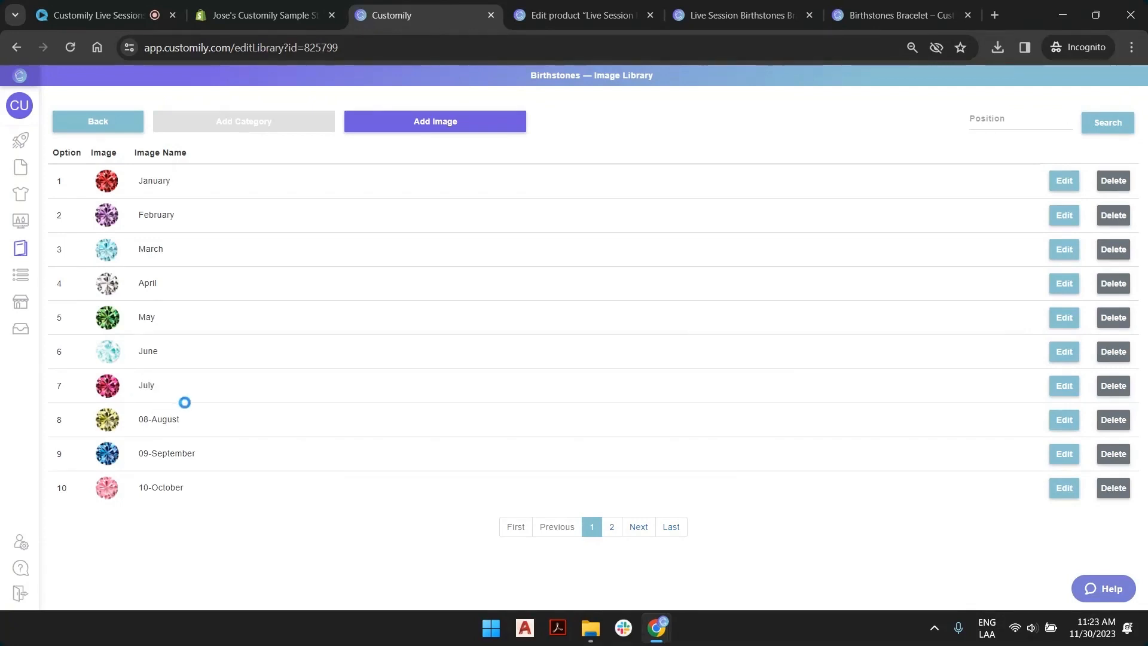
Step: Rename library images 8 to 10 as August, September and October by removing their number prefixes
click(156, 420)
drag(154, 420, 136, 426)
key(BackSpace)
key(Return)
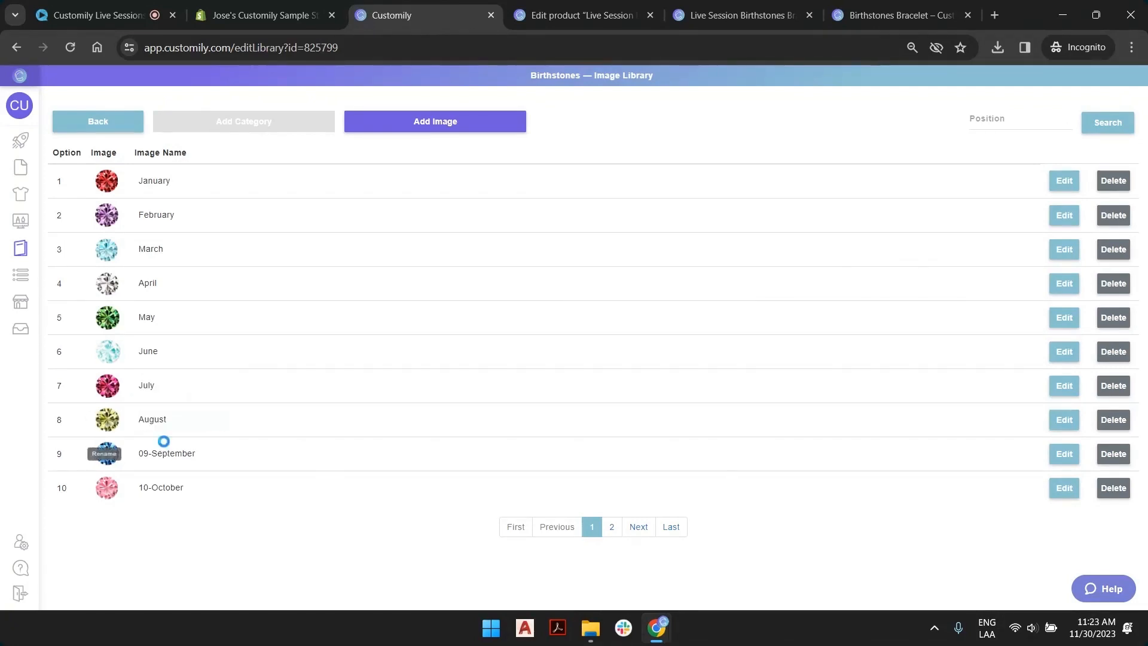
click(162, 456)
double_click(152, 456)
key(BackSpace)
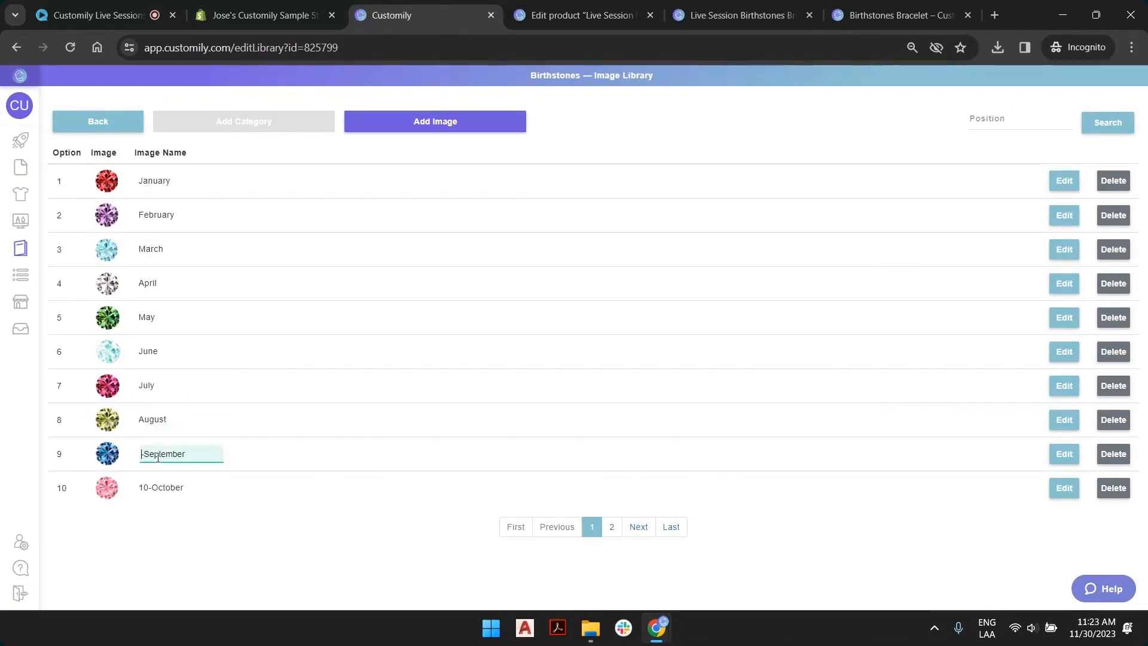
key(Delete)
key(Return)
click(158, 489)
drag(158, 490, 139, 491)
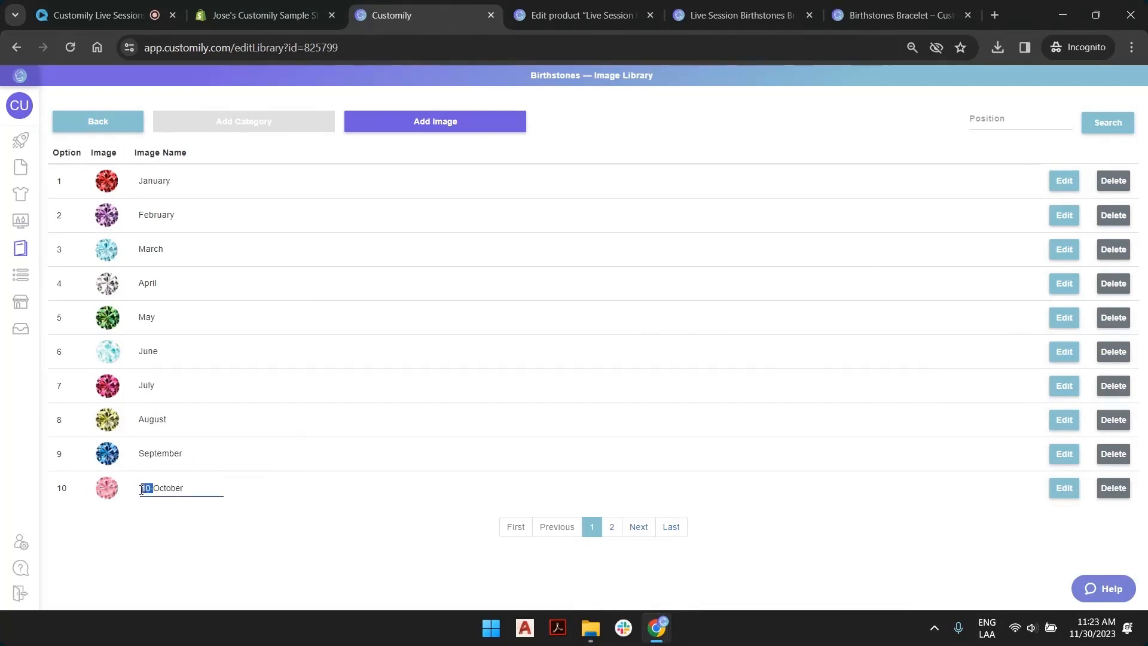
key(BackSpace)
key(Return)
Step: Rename library images 11 and 12 as November and December by removing their number prefixes
click(611, 527)
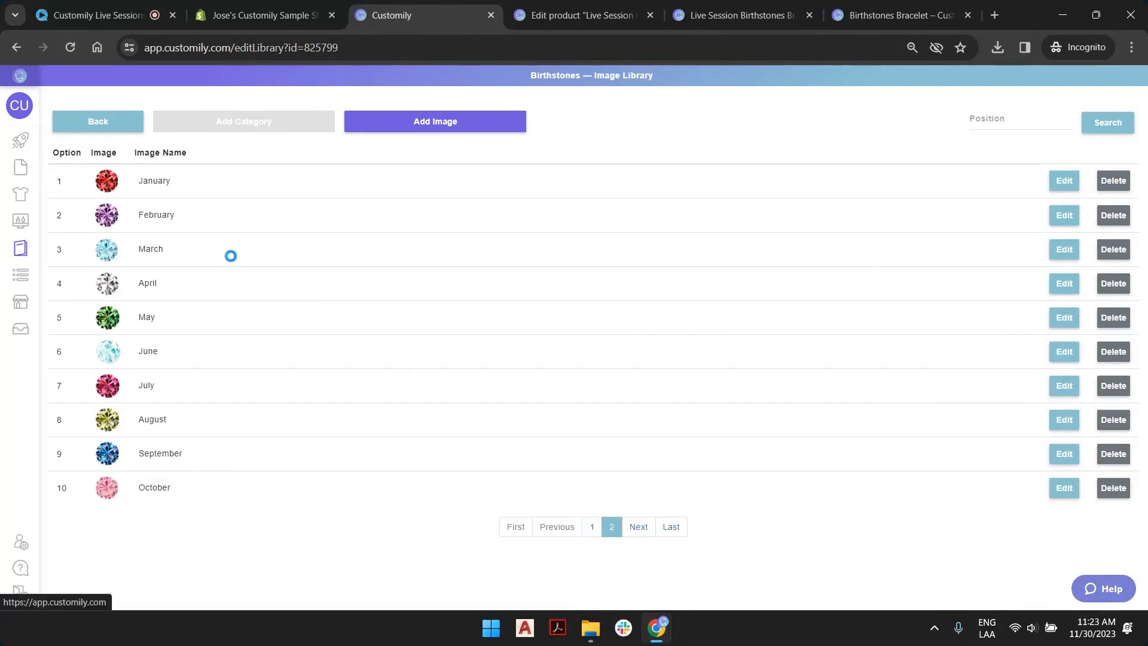
click(146, 182)
drag(146, 181, 138, 217)
key(BackSpace)
key(Return)
click(156, 216)
key(BackSpace)
key(Return)
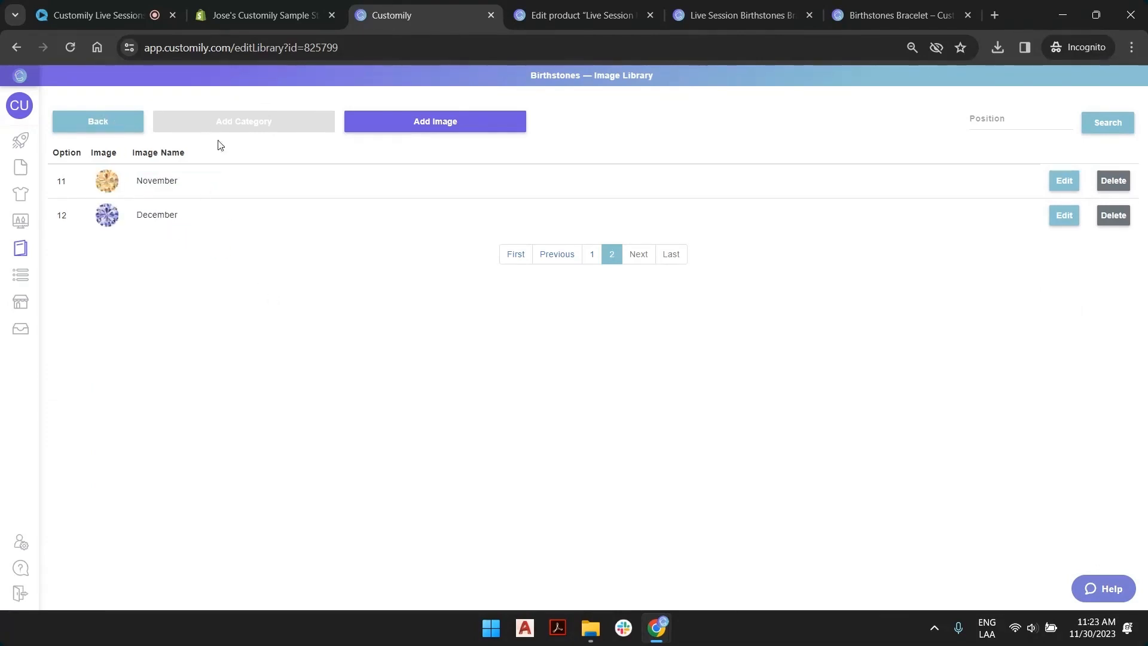
Step: Create a new 100 x 100 mm template named Live Session Birthstones Bracelet
click(98, 123)
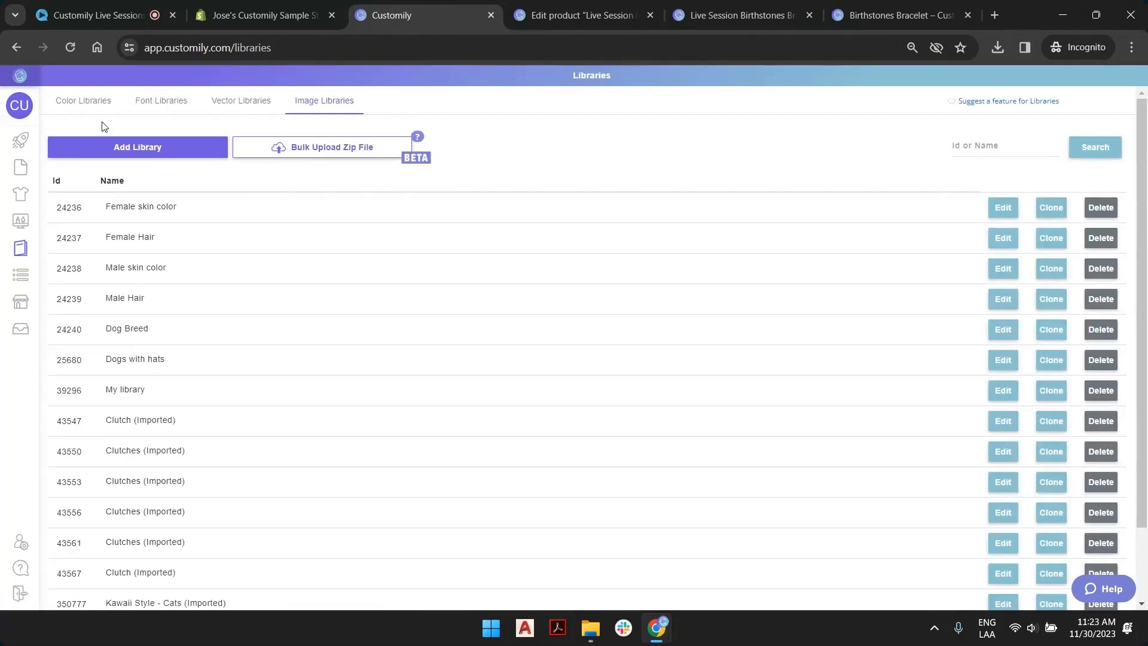
scroll(439, 398, down, 3)
scroll(497, 423, up, 3)
click(28, 223)
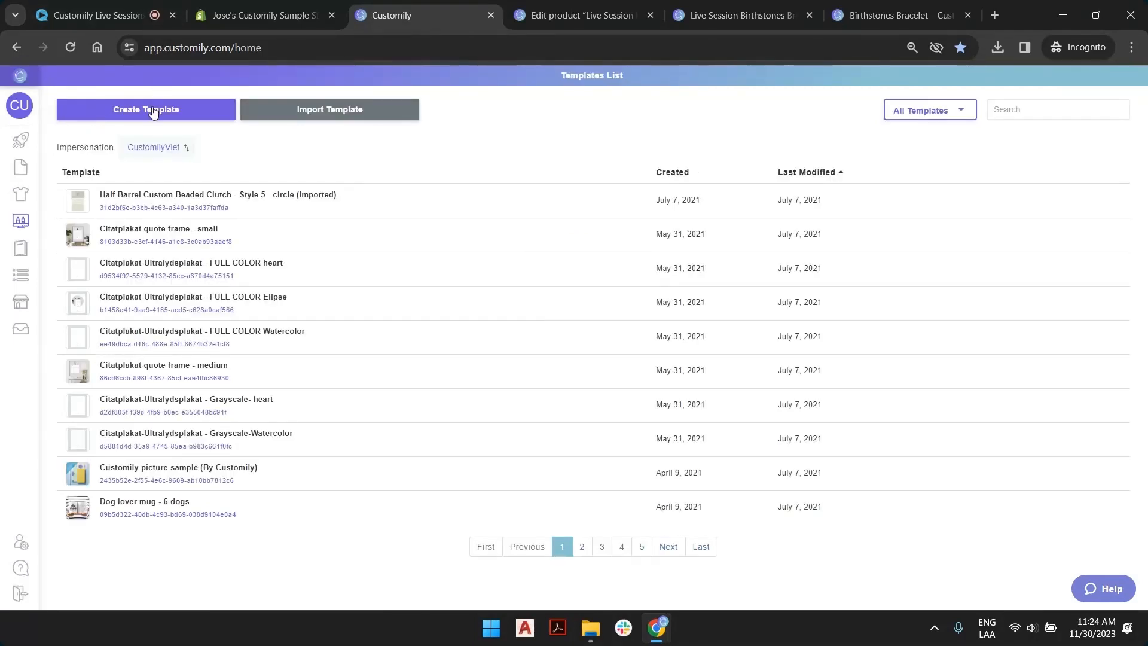
click(153, 110)
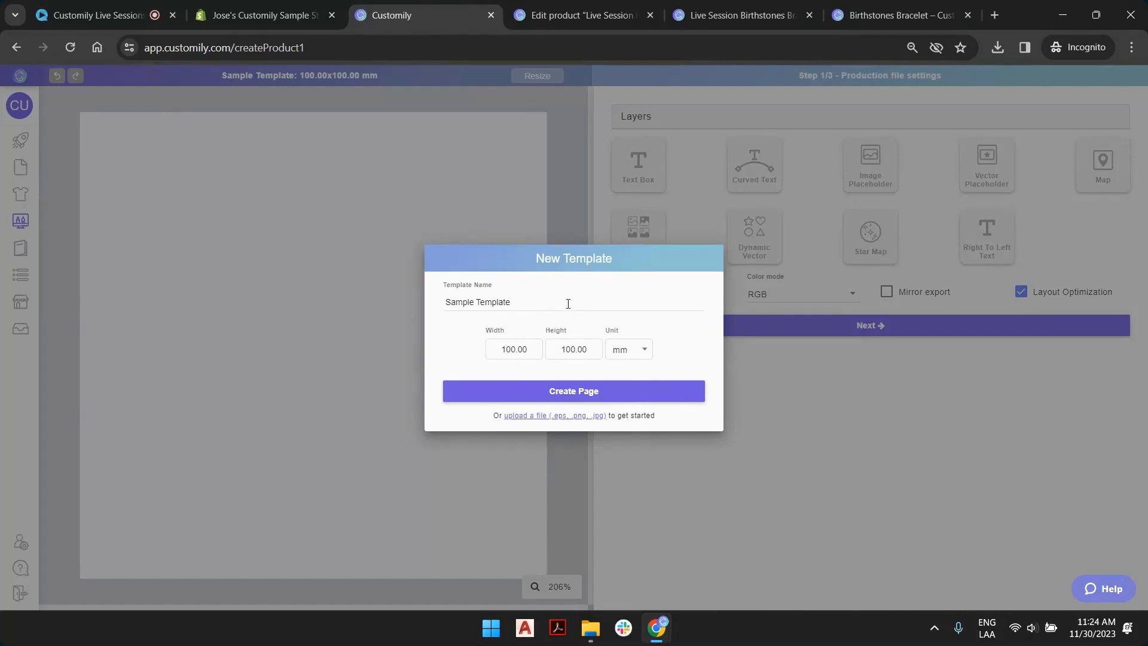
triple_click(501, 295)
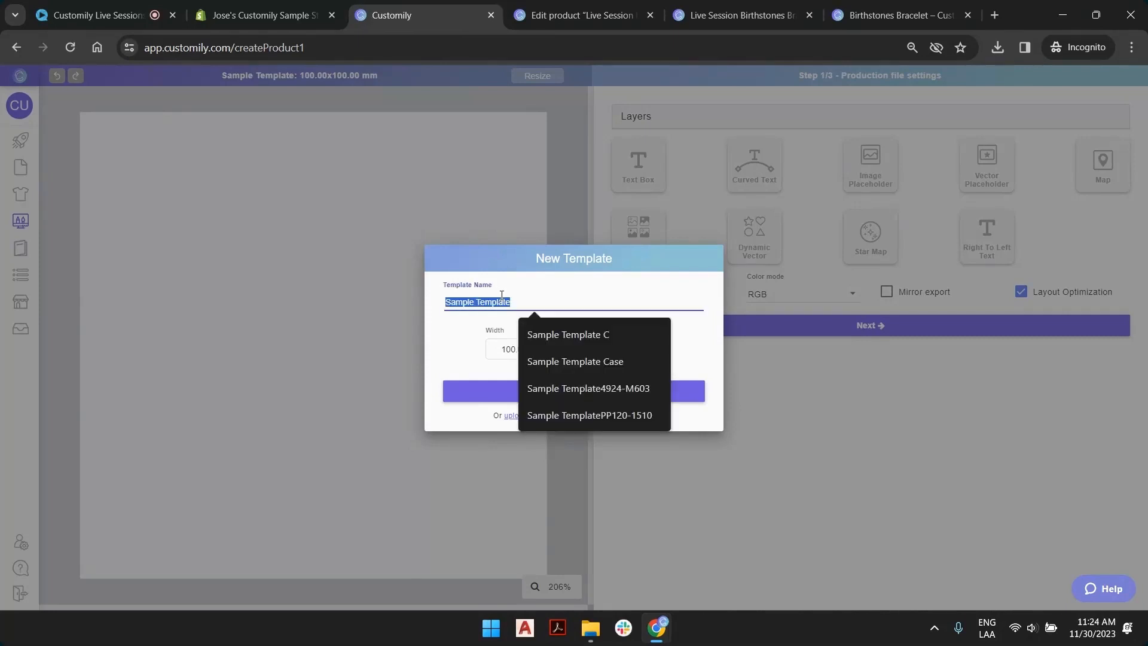
text(Live Session)
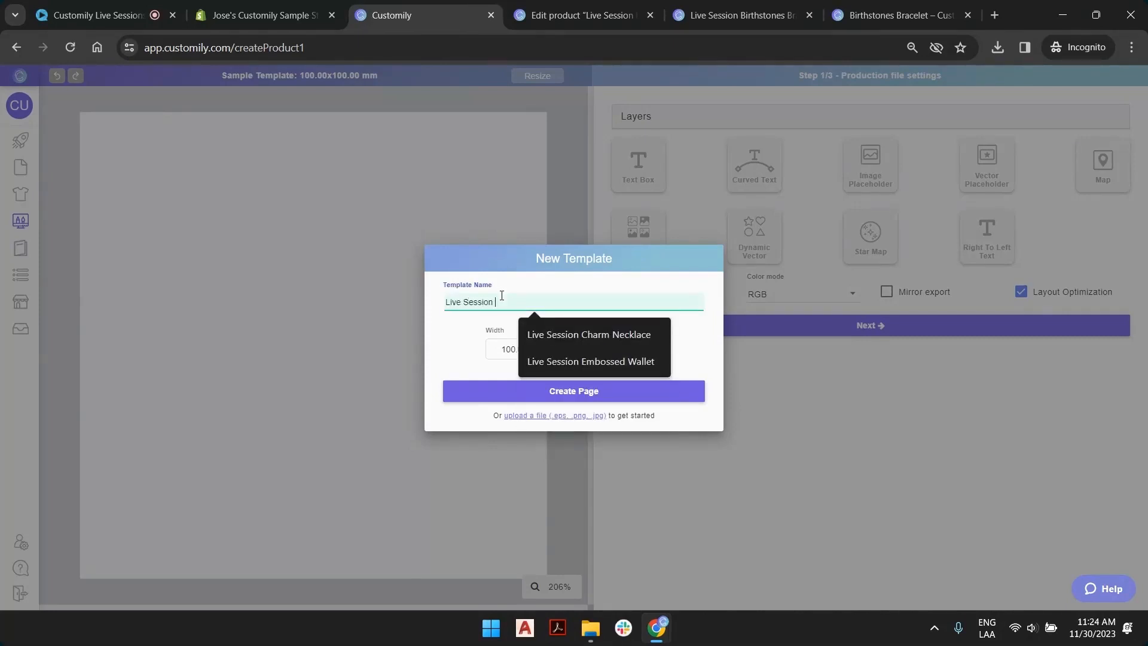
text( Birthstones)
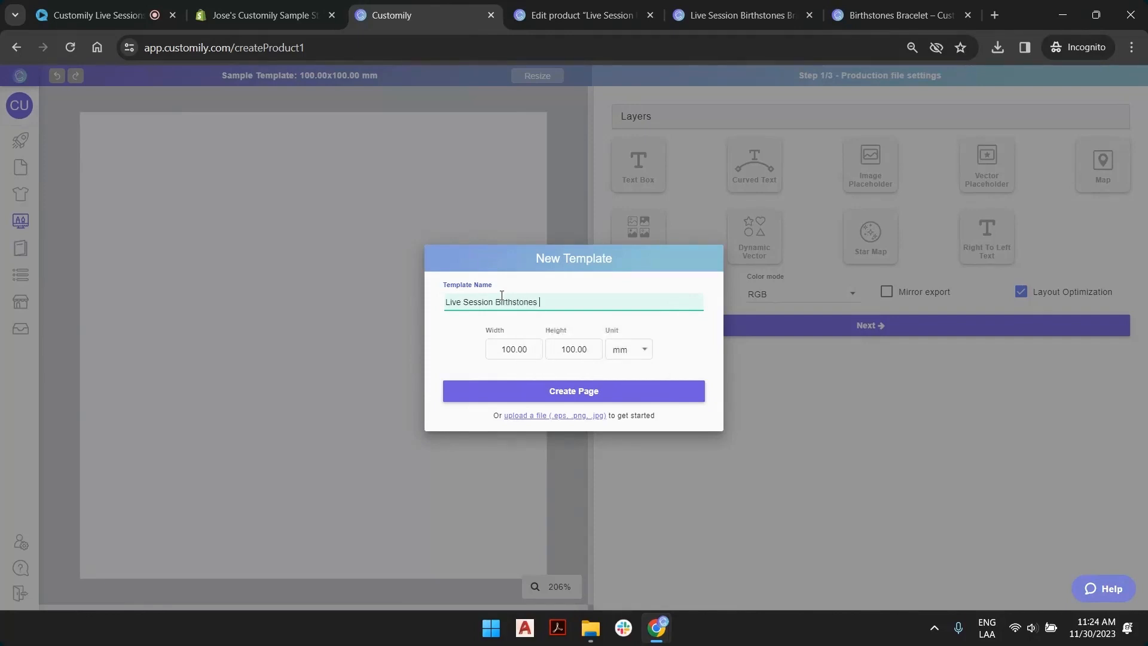
text( Bracelet)
key(Return)
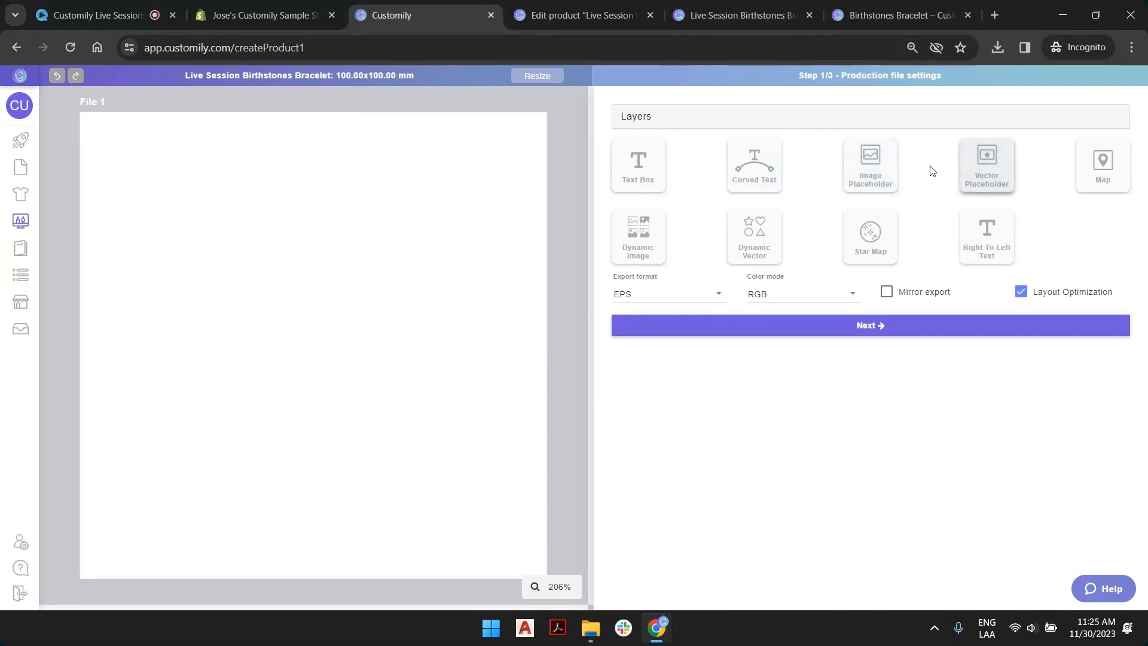
Step: Try an image placeholder on the blank canvas, moving it upward, and remove it from the template
click(889, 166)
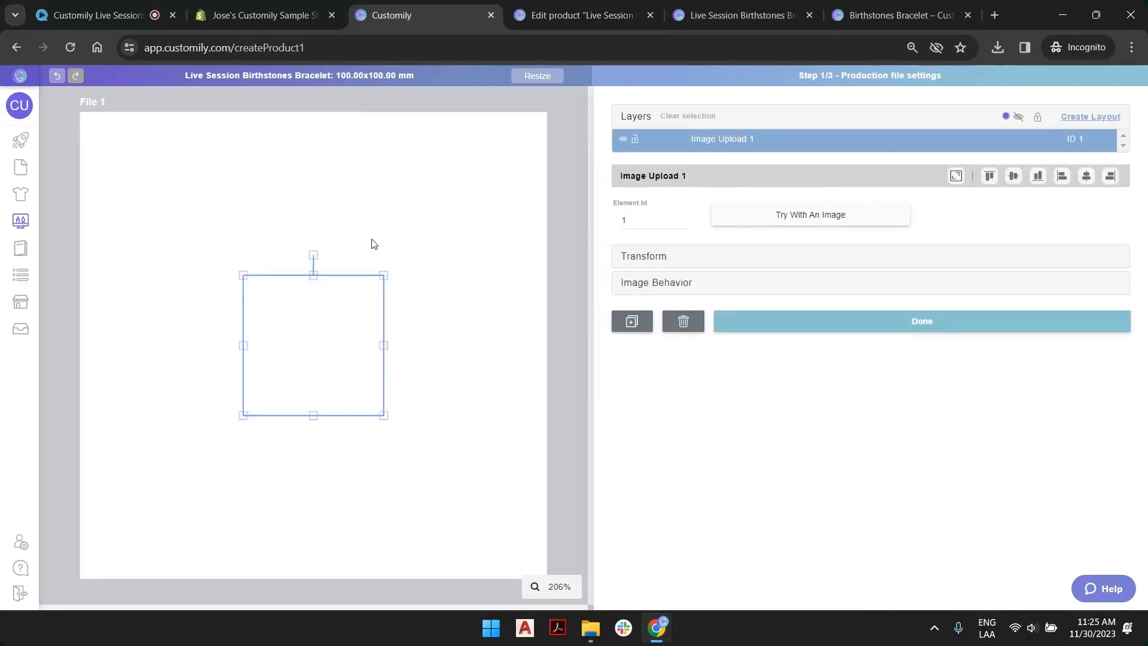
click(420, 240)
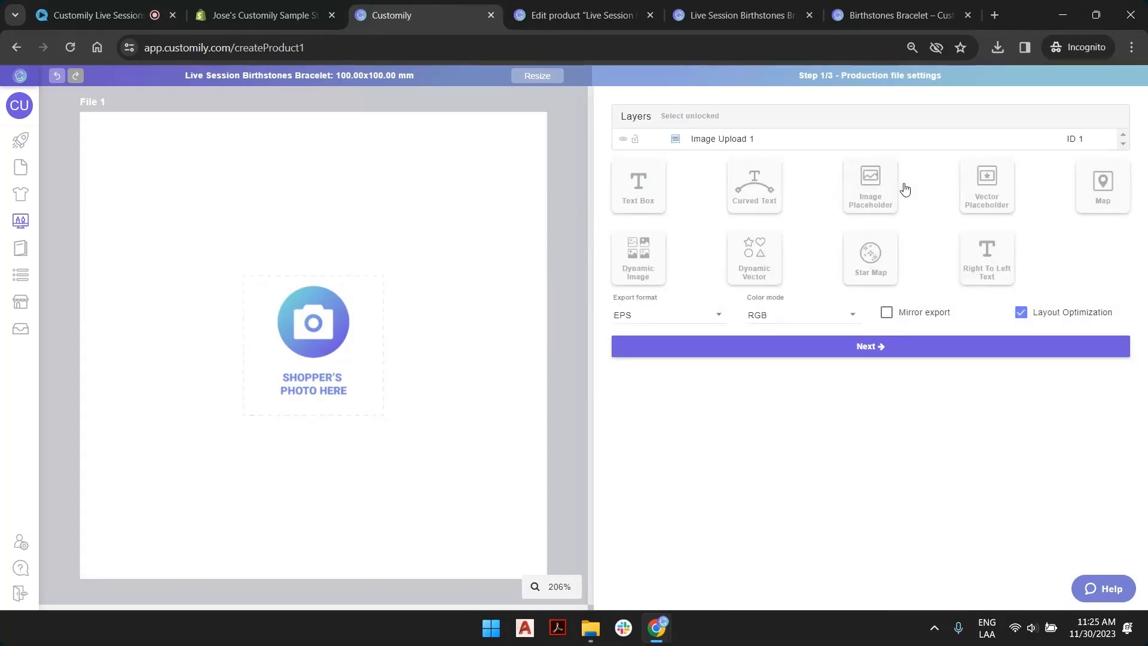
click(323, 322)
drag(322, 321, 319, 245)
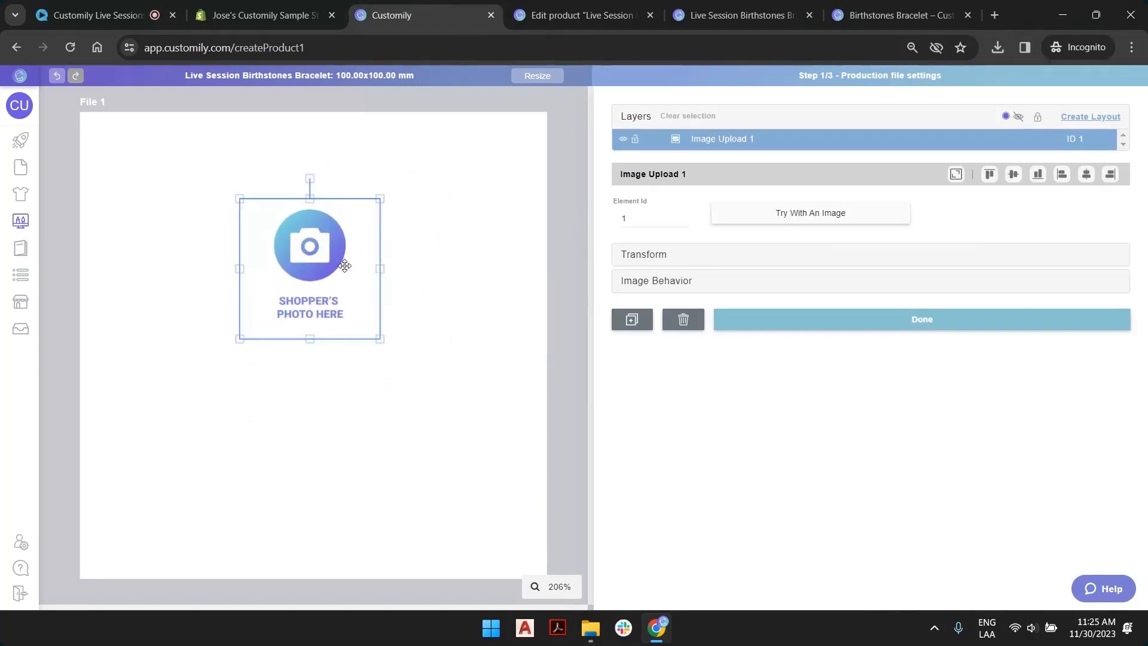
key(Delete)
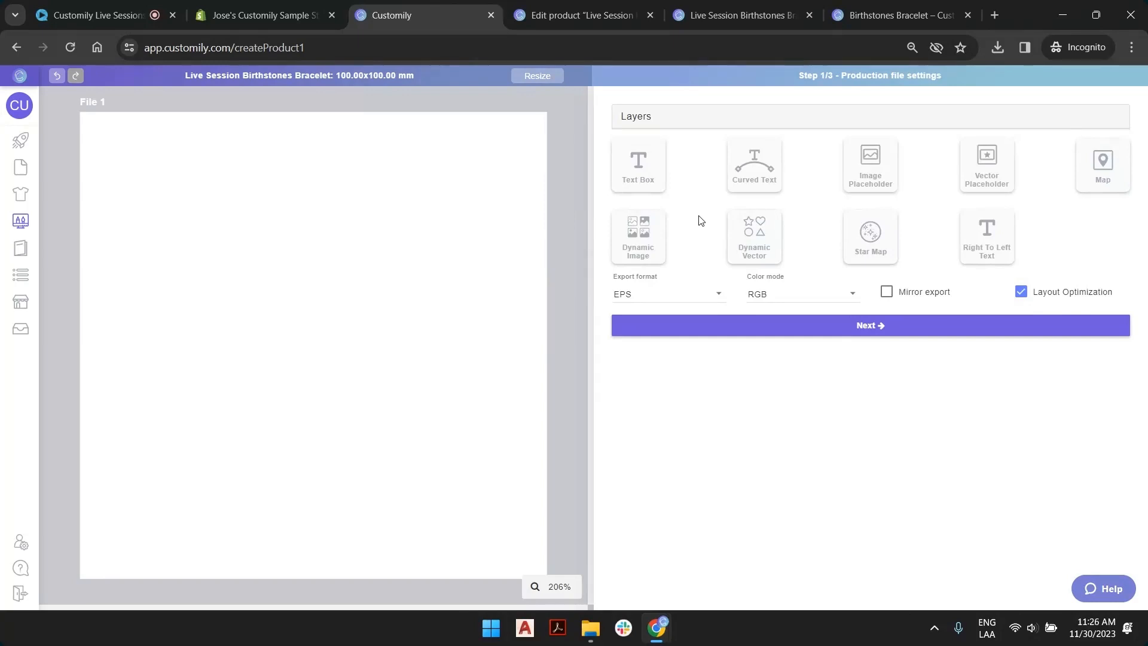
Step: Add a dynamic image element to the template and upload base.png from the 11-30 folder as its option 1
click(648, 235)
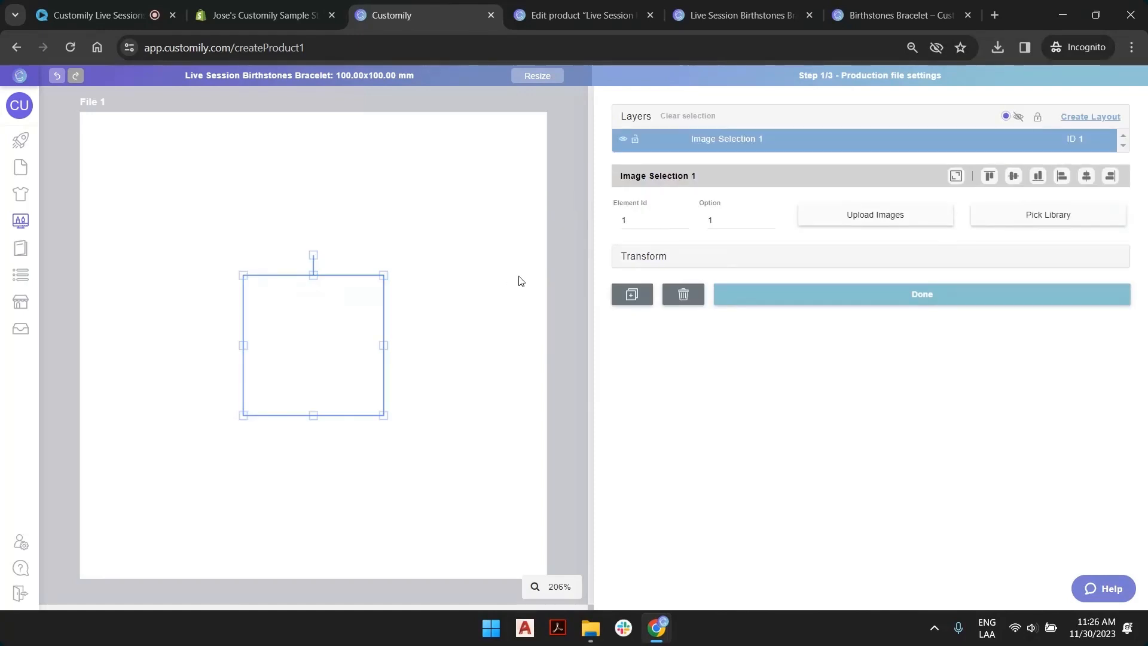
click(519, 281)
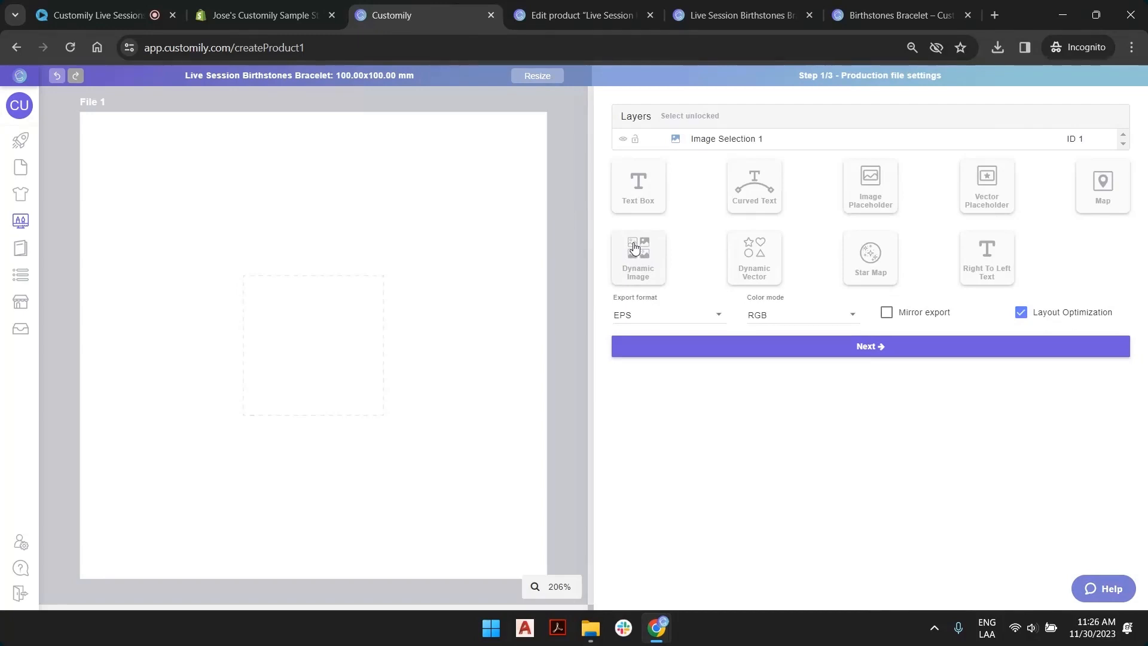
click(269, 346)
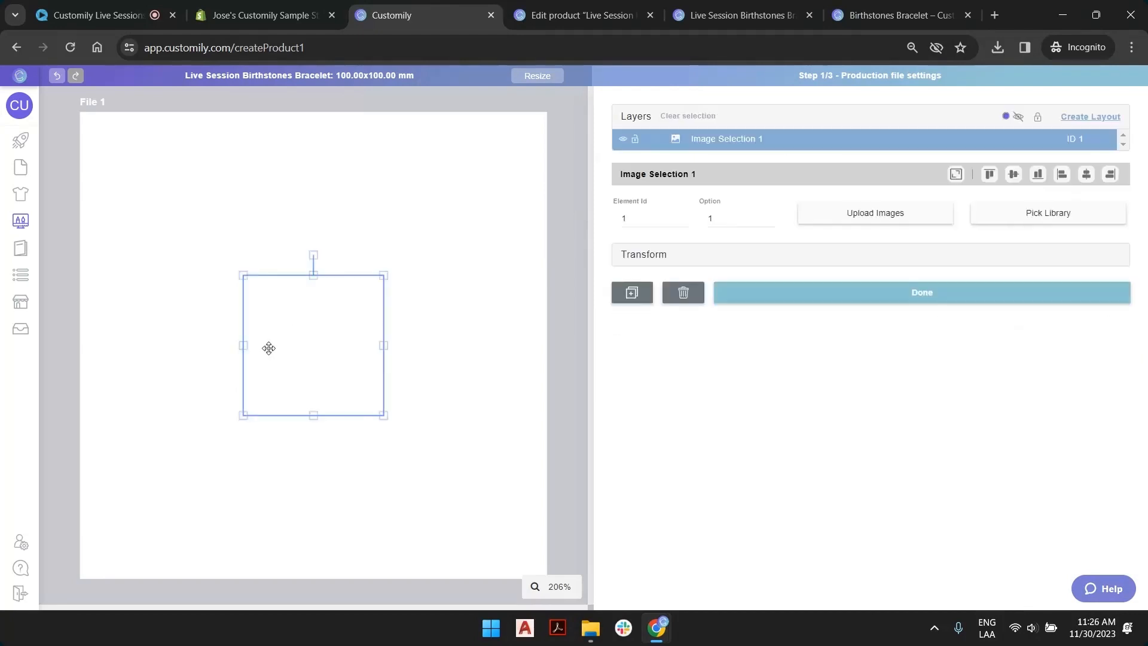
drag(310, 341, 372, 253)
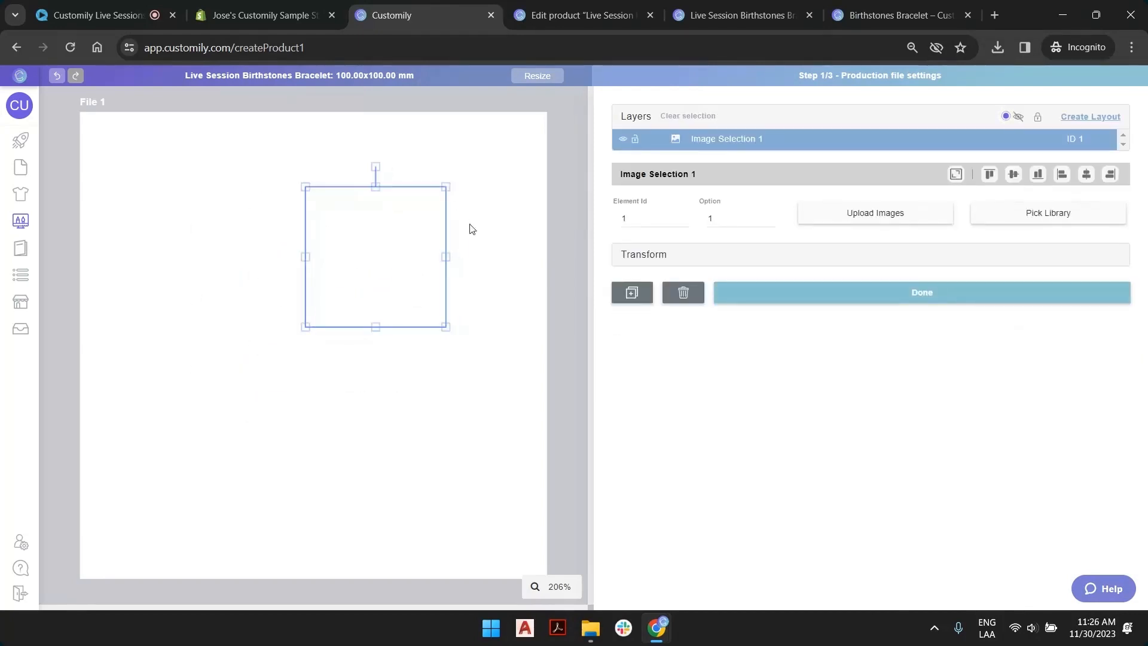
click(891, 215)
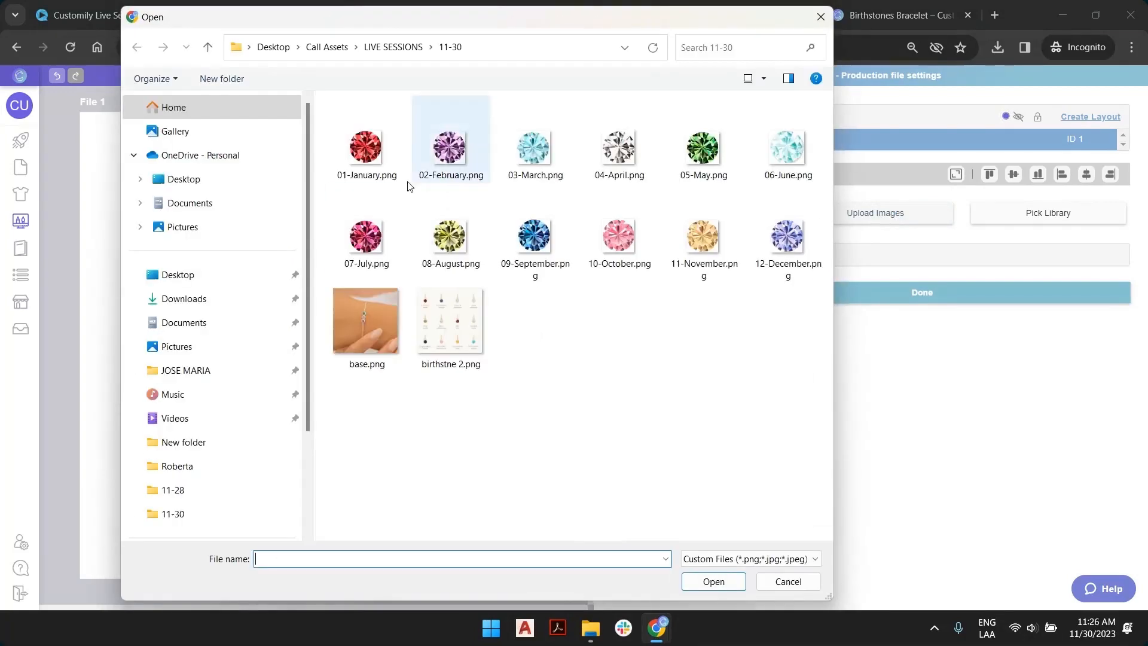
click(375, 305)
double_click(375, 303)
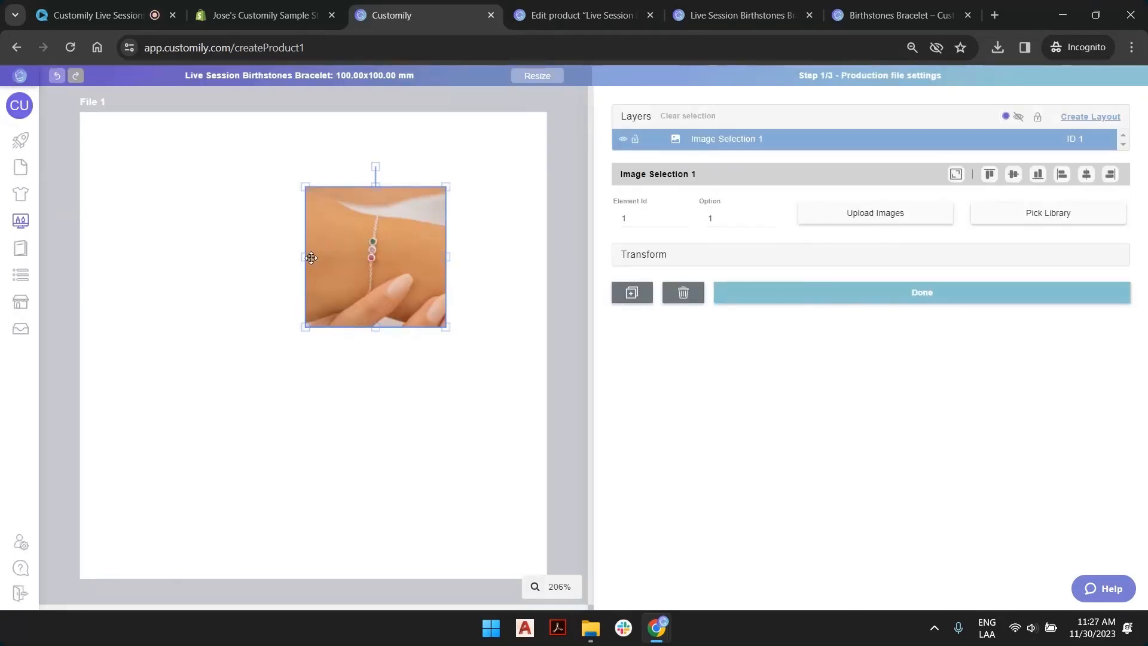
Step: Enlarge the bracelet base image and fit it to the whole canvas
drag(304, 257, 134, 249)
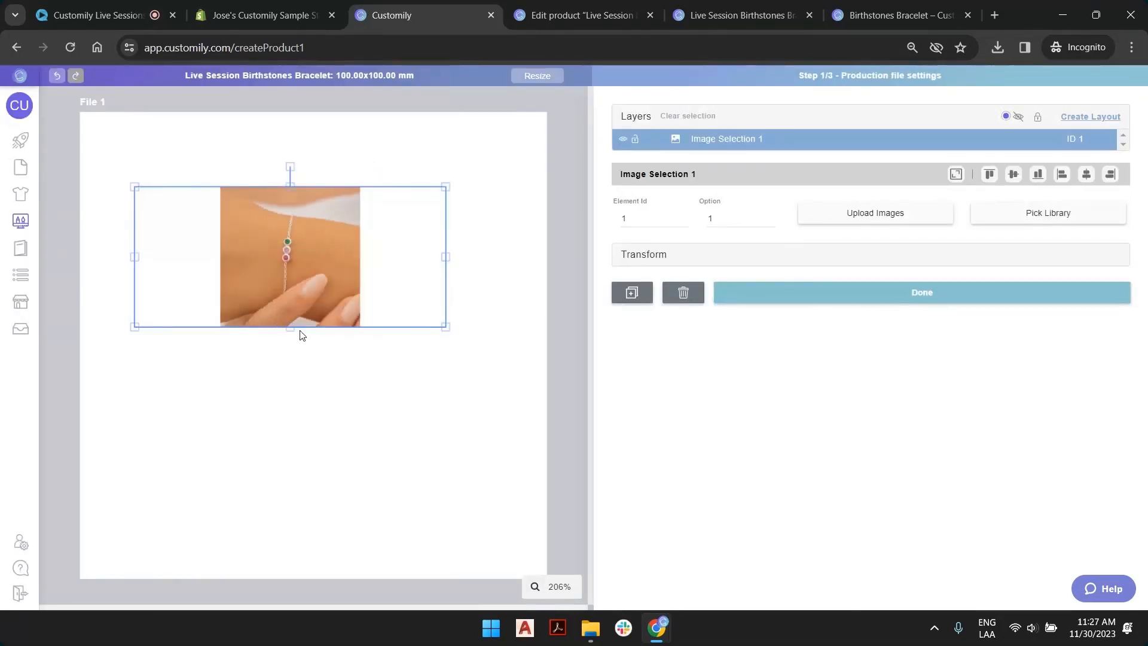
drag(291, 328, 79, 477)
drag(287, 260, 280, 183)
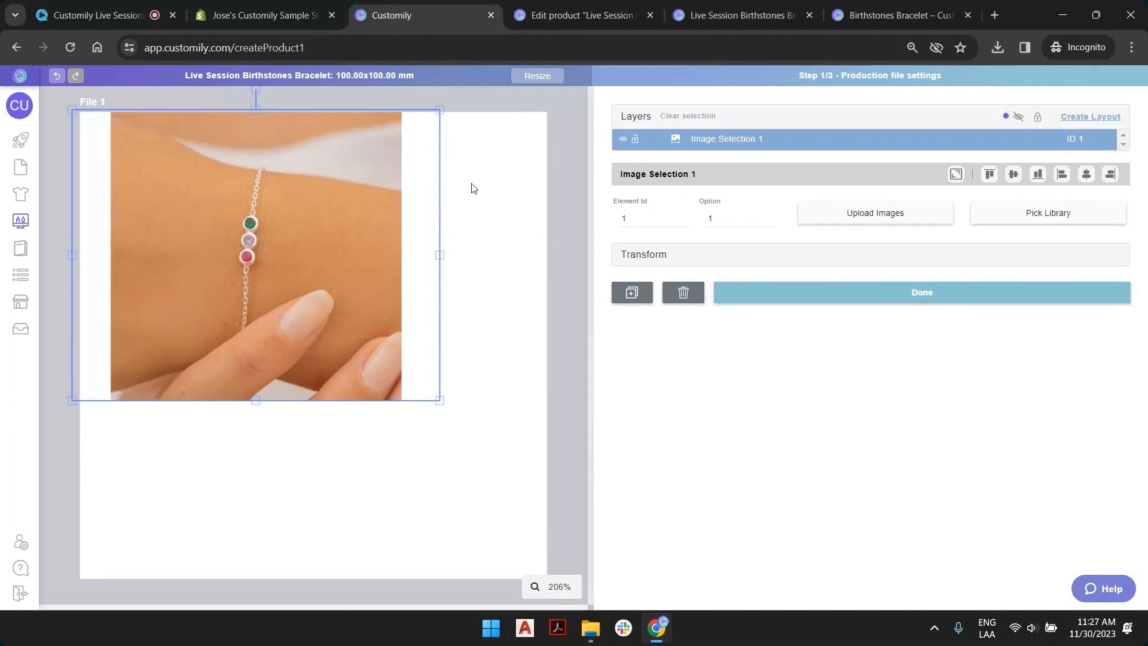
click(957, 174)
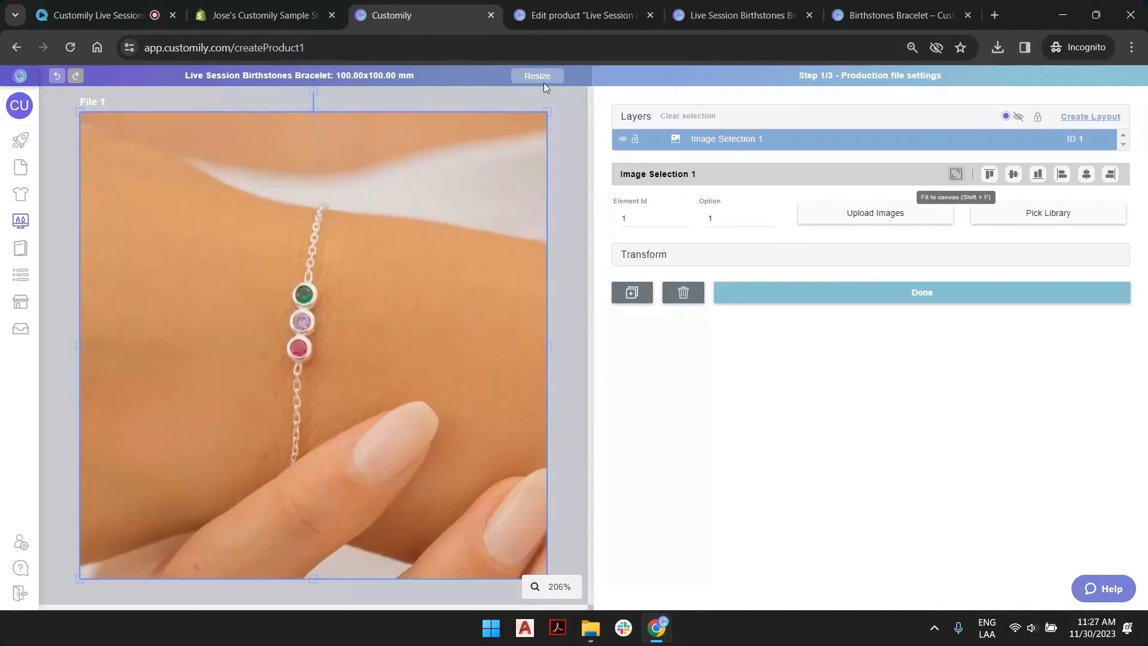
Step: Check option 2 of the bracelet base image element, return it to option 1, and clear the selection
click(721, 219)
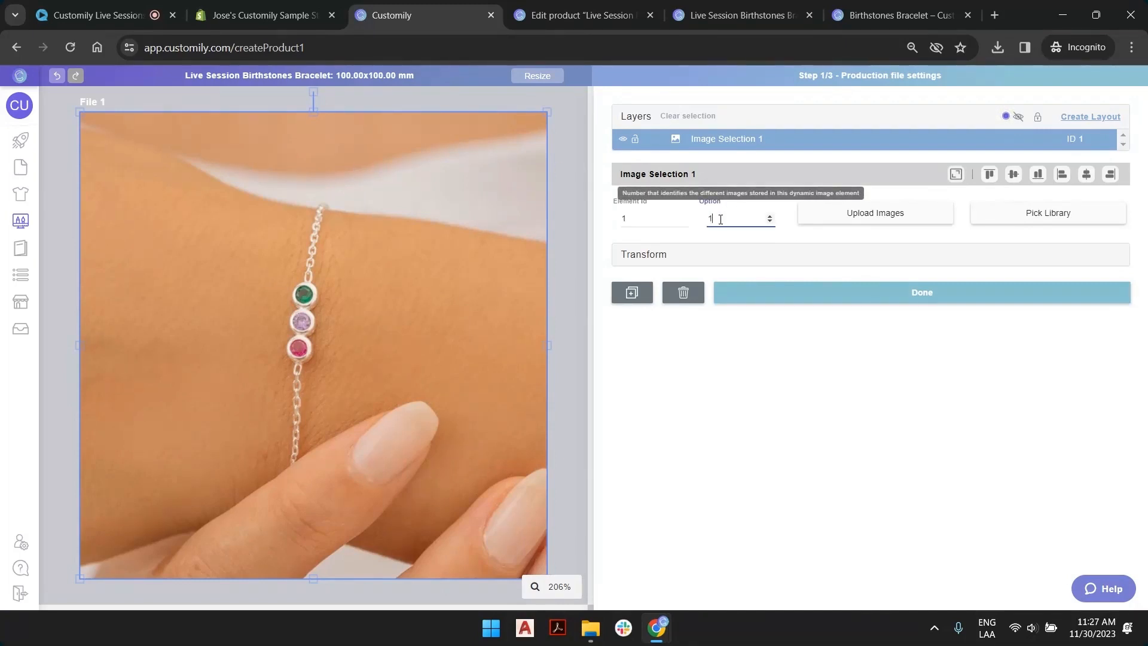
click(771, 217)
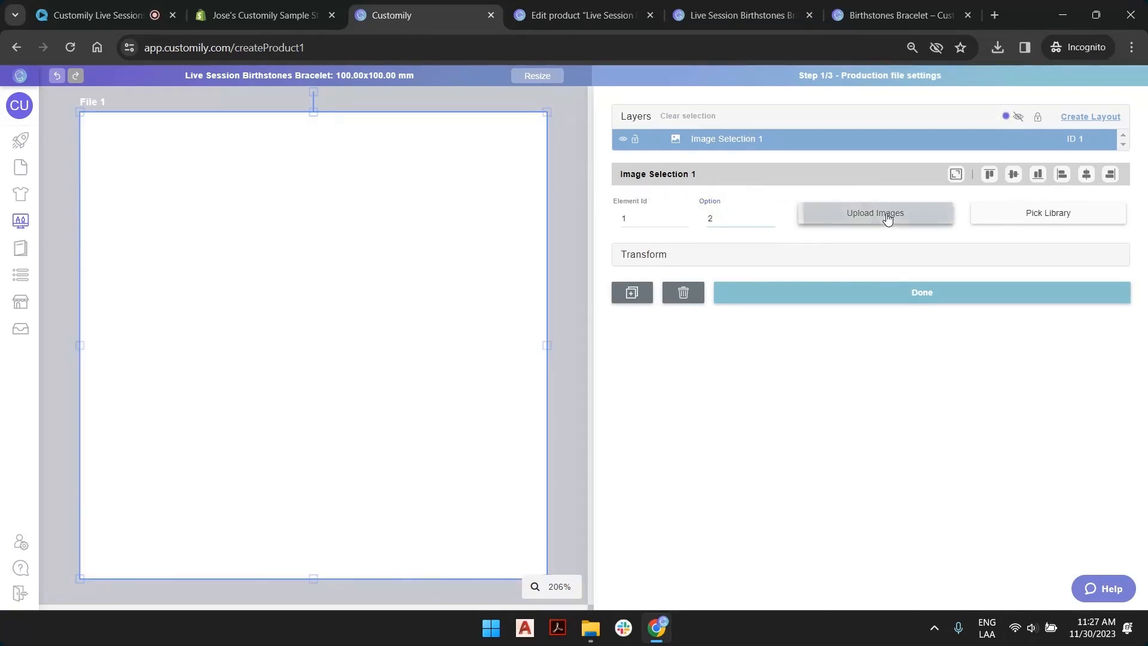
click(770, 220)
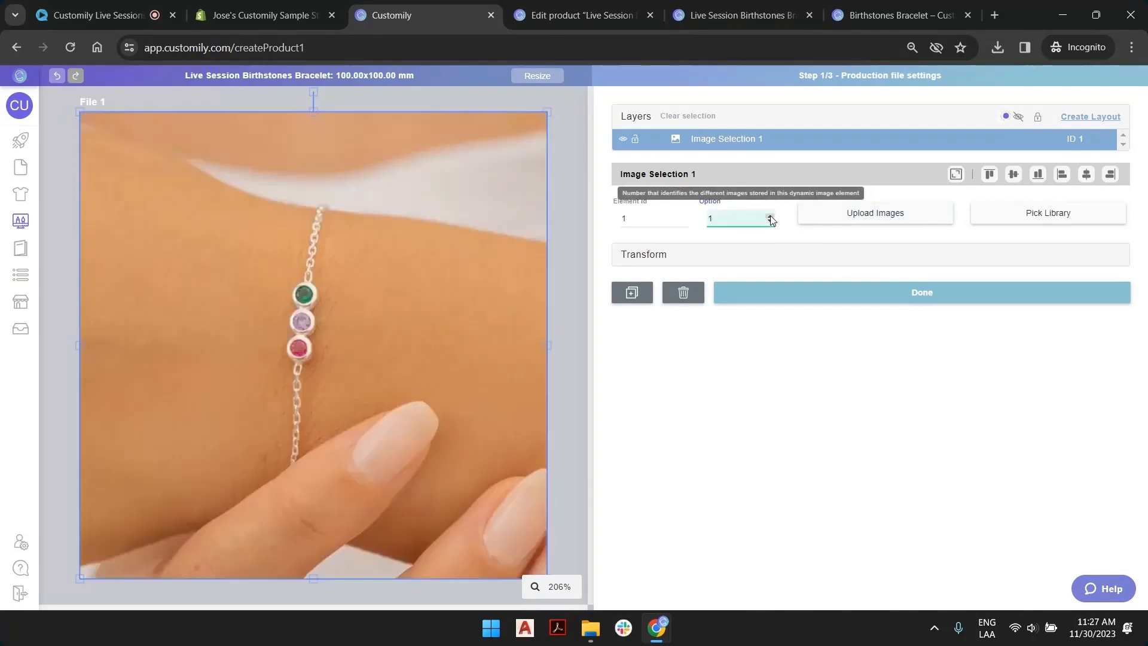
click(770, 217)
click(769, 221)
click(556, 169)
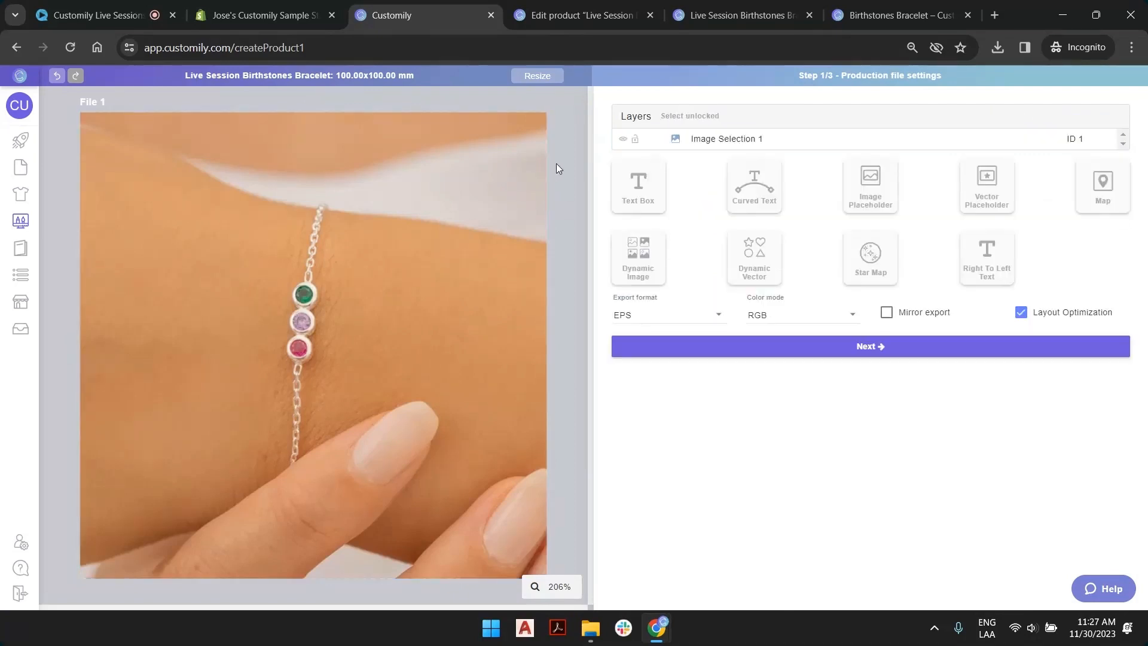
Step: Add a second dynamic image element near the upper part of the bracelet and link it to the Birthstones library
click(648, 259)
drag(309, 293, 390, 171)
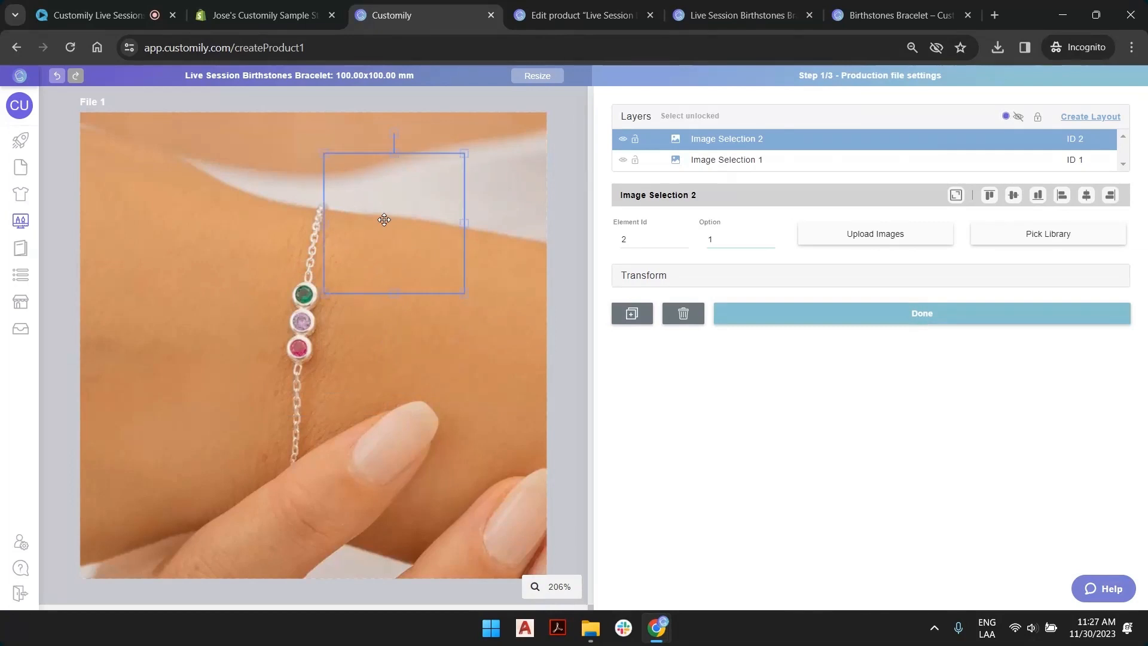
click(882, 244)
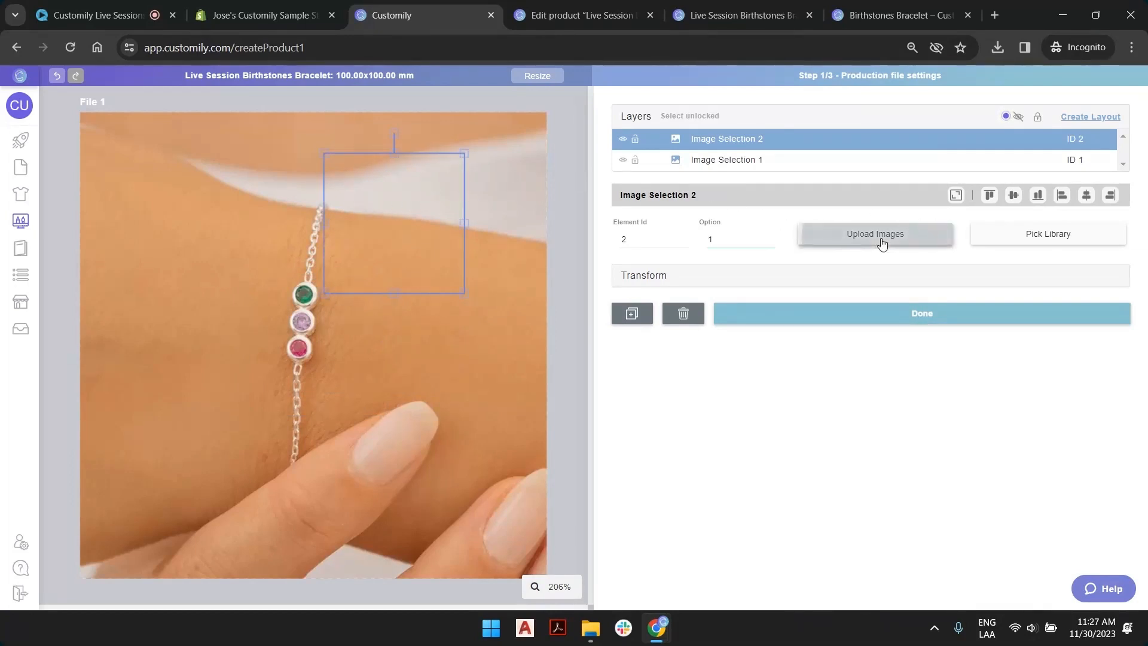
click(1027, 237)
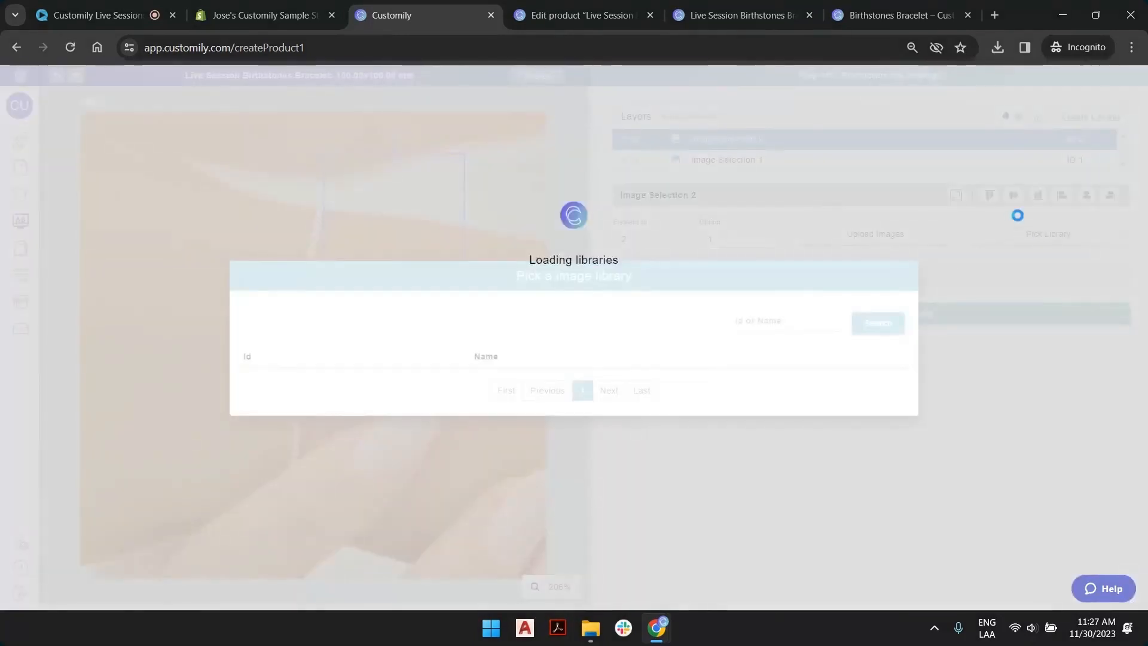
scroll(653, 312, down, 5)
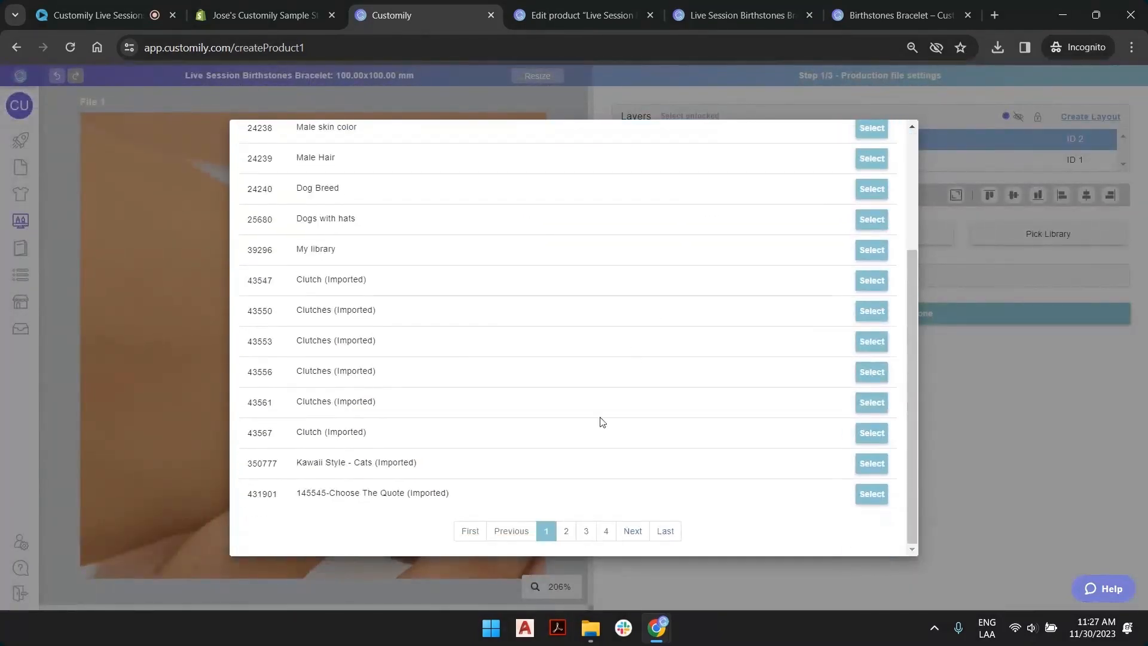
click(606, 531)
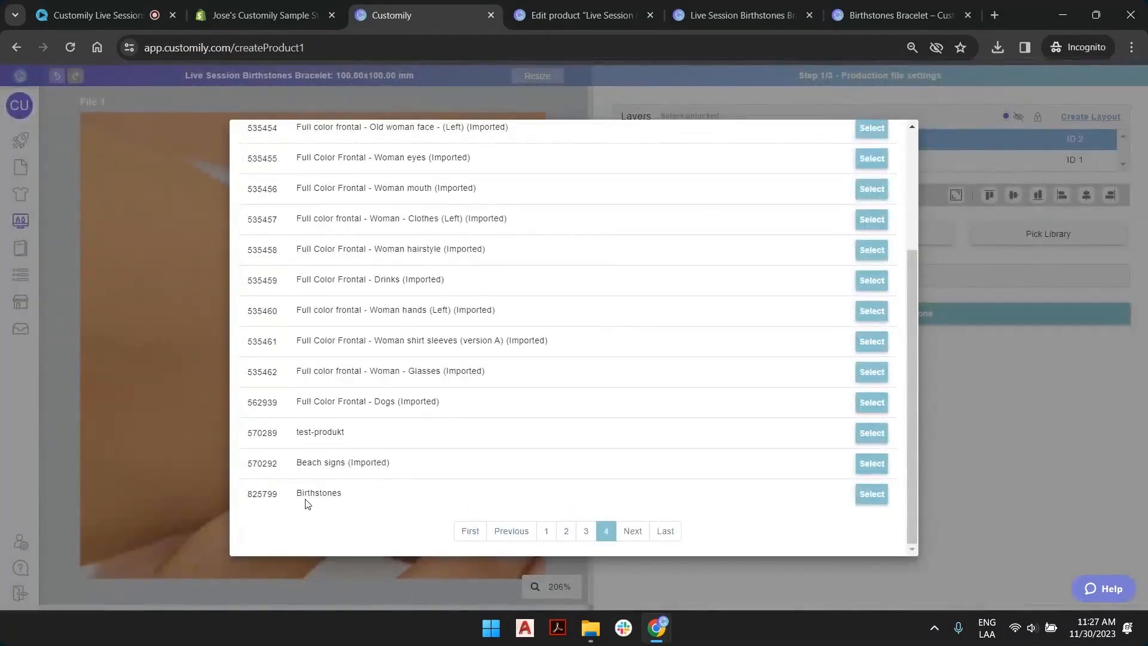
click(871, 494)
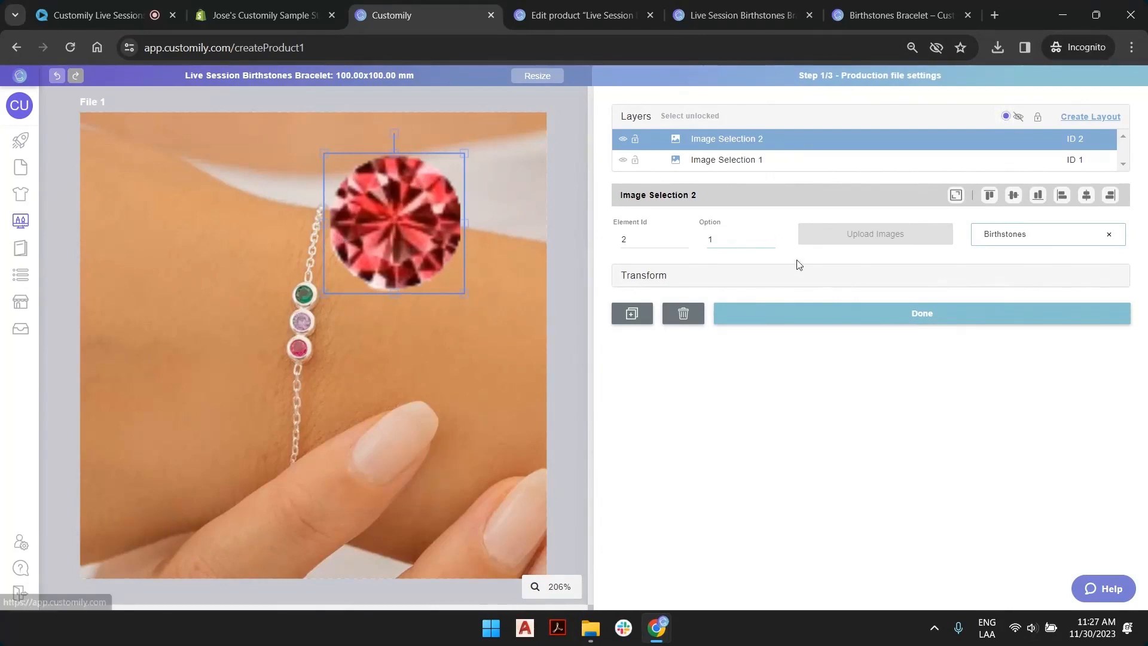
Step: Go through the birthstone element's options up to 7 and shrink the gem closer to the bracelet stones' size
click(769, 238)
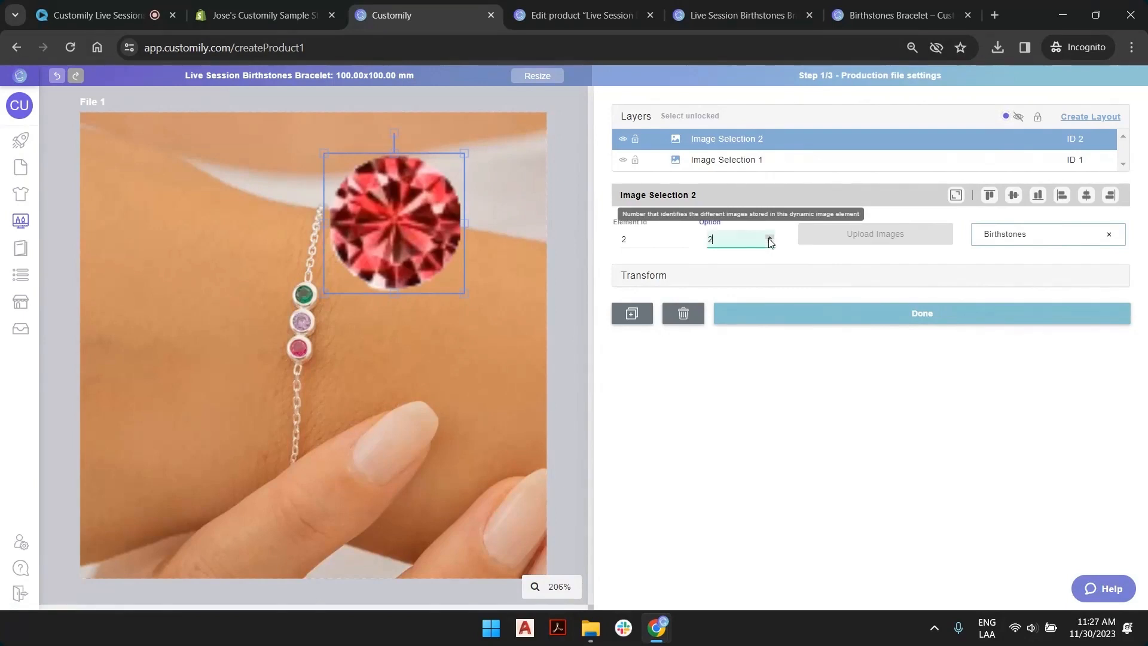
click(770, 237)
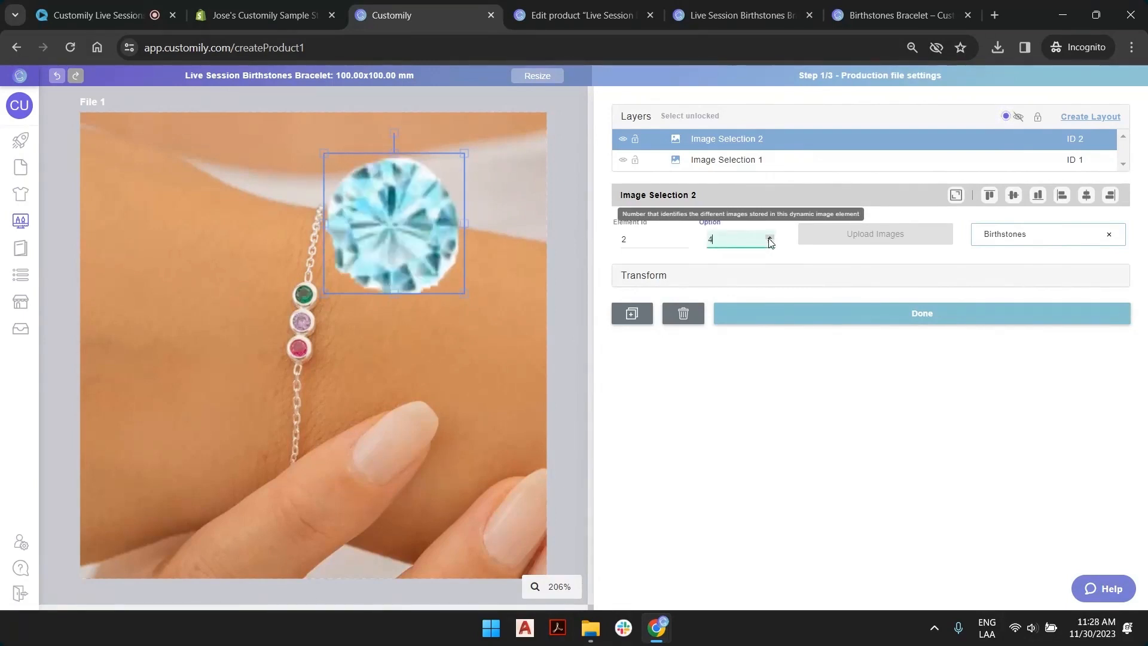
click(769, 238)
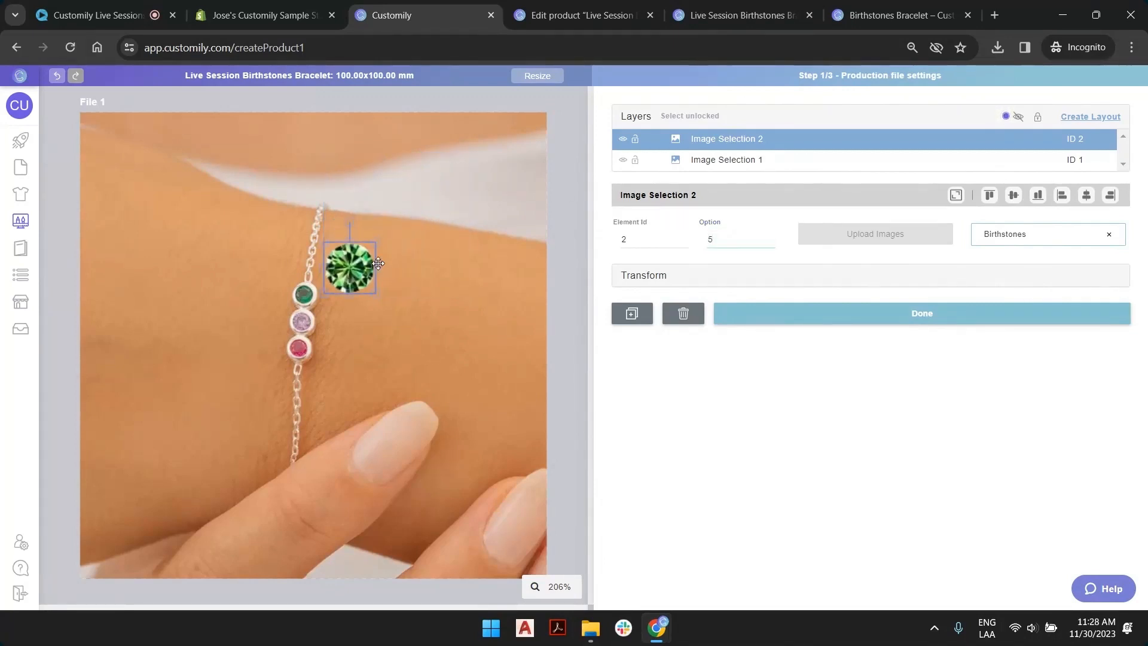
click(770, 238)
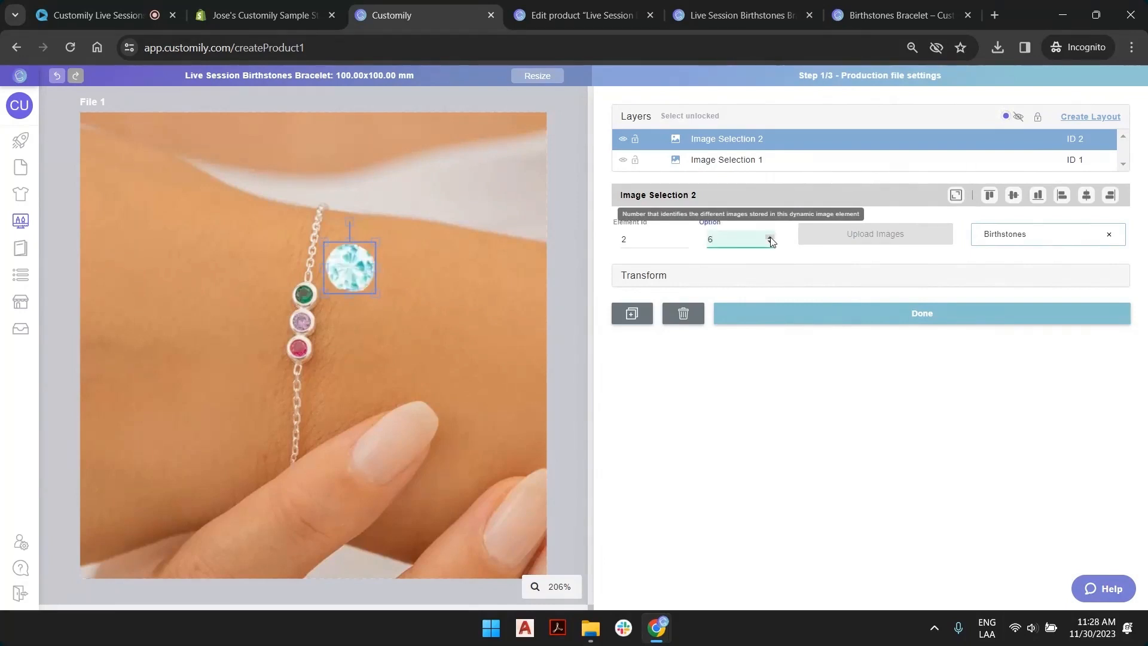
click(770, 238)
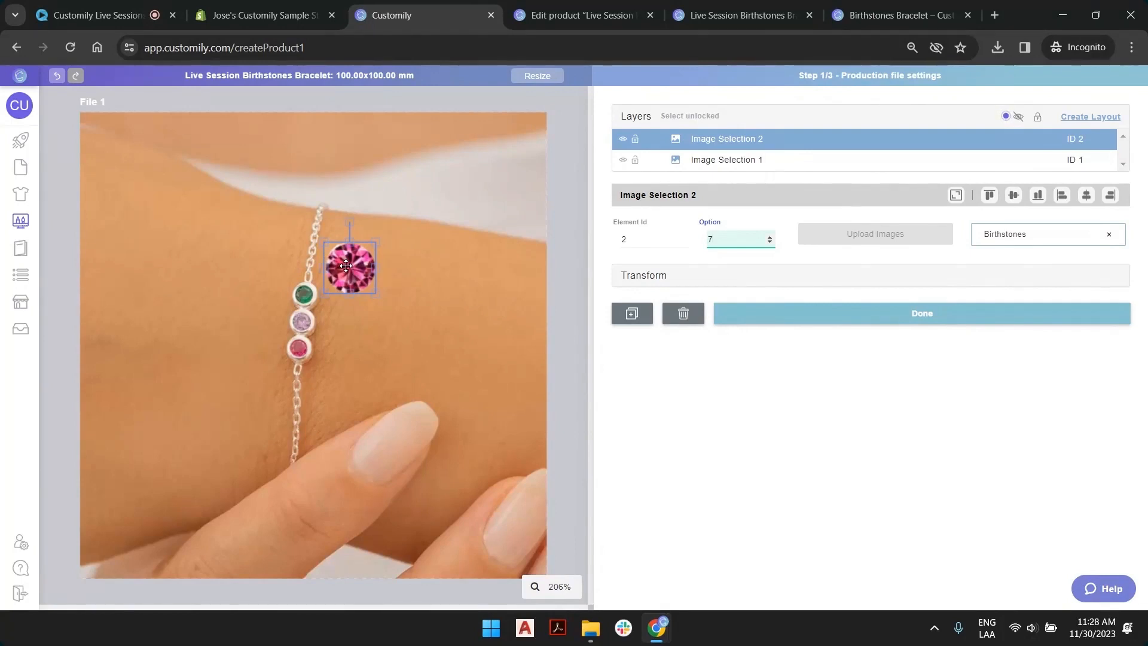
Step: Move the birthstone onto the bracelet's uppermost stone and shrink it to about the size of its setting
drag(345, 265, 308, 294)
click(565, 589)
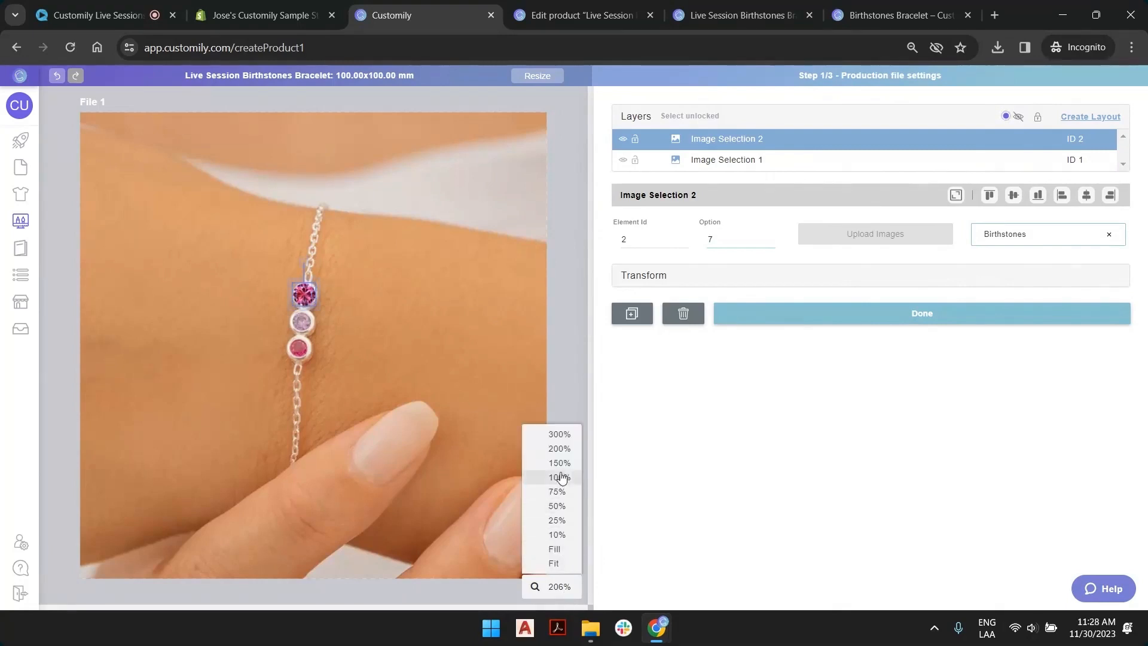
click(558, 435)
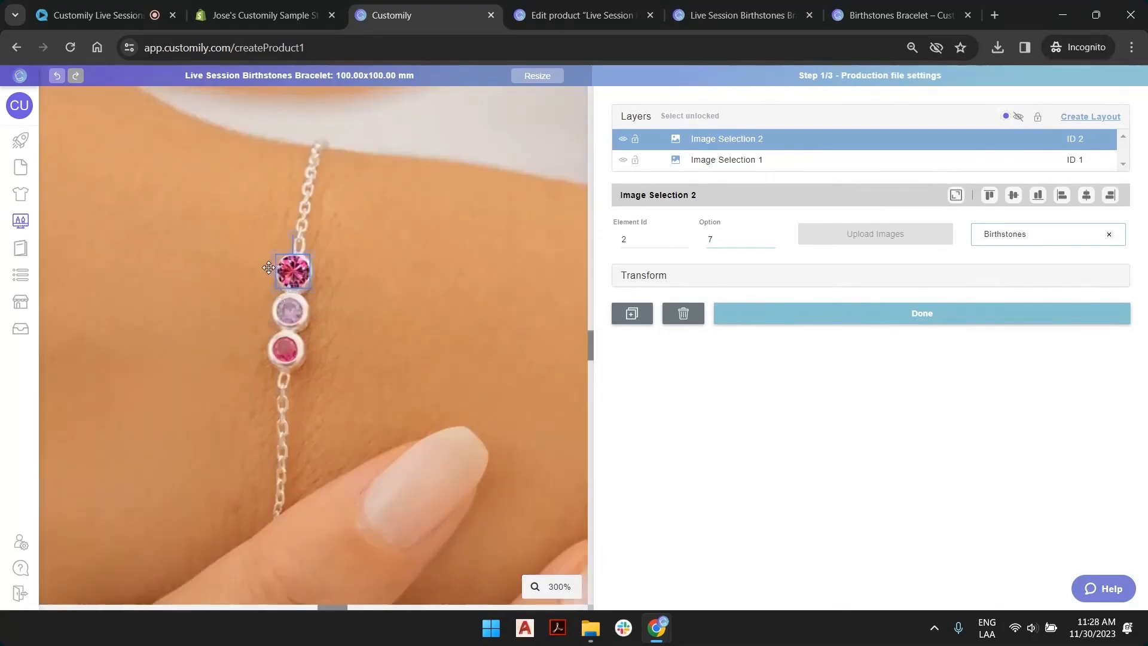
scroll(248, 271, up, 3)
scroll(196, 171, up, 4)
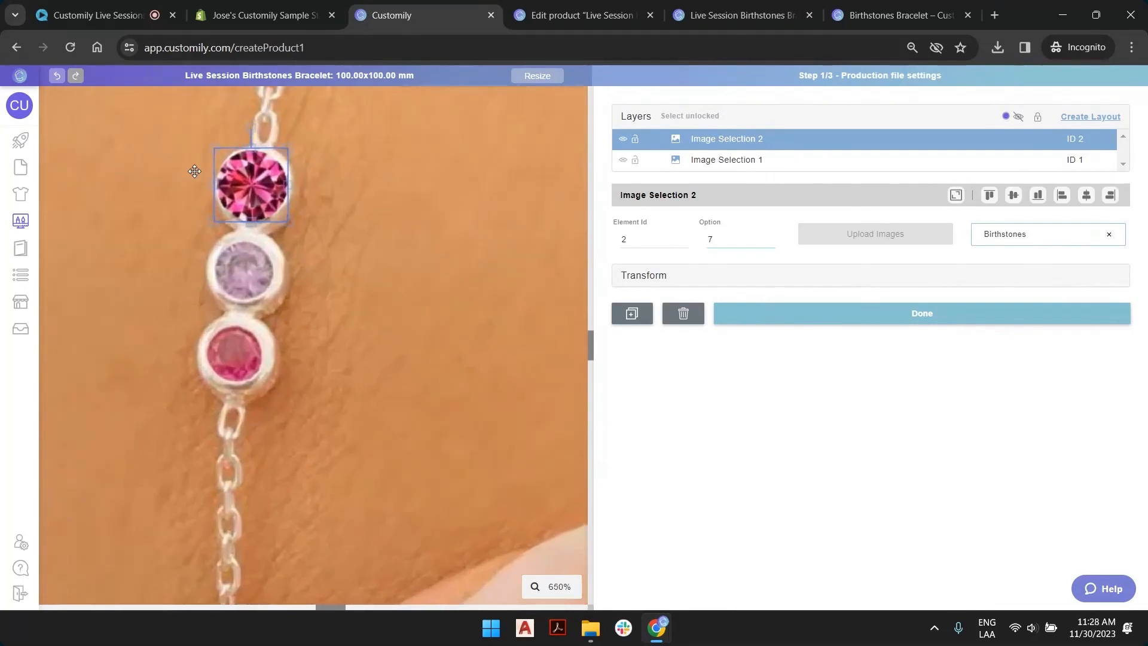
Step: Refit the shifted bracelet base image to the canvas, and rename its layer Background and lock it
drag(214, 290, 407, 266)
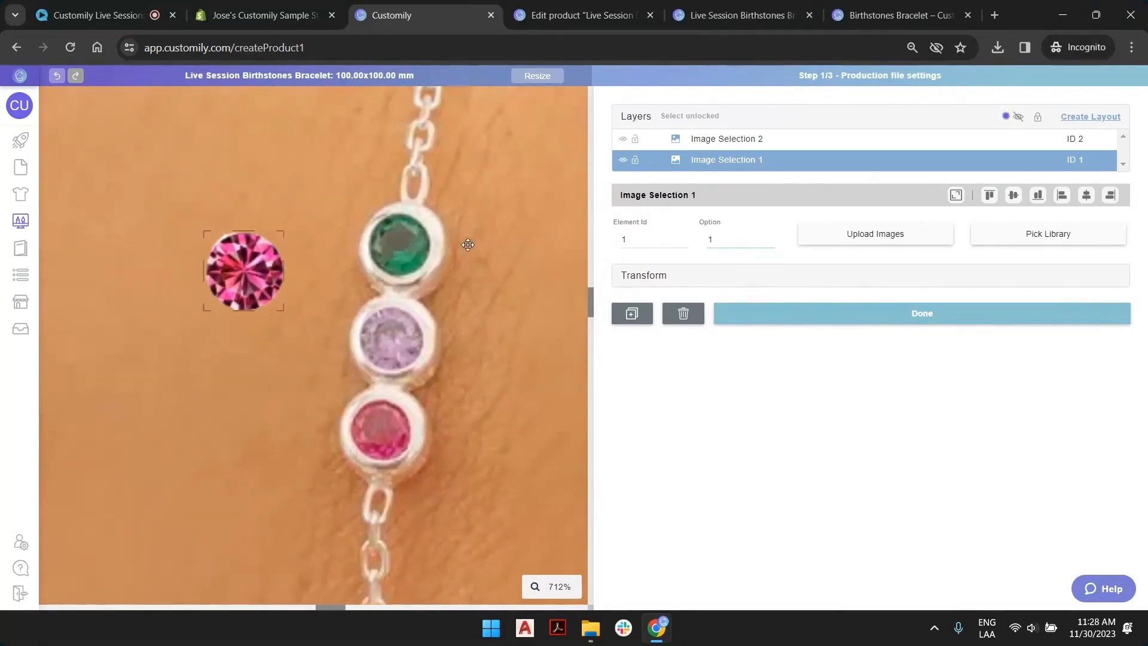
click(954, 193)
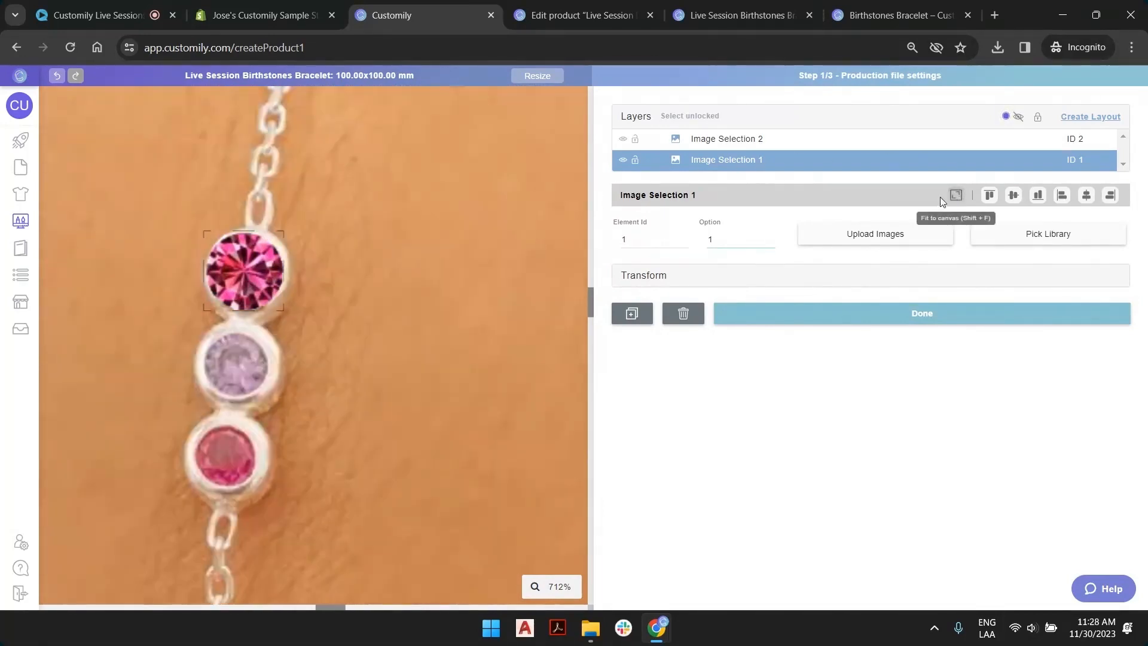
double_click(711, 159)
key(ctrl+a)
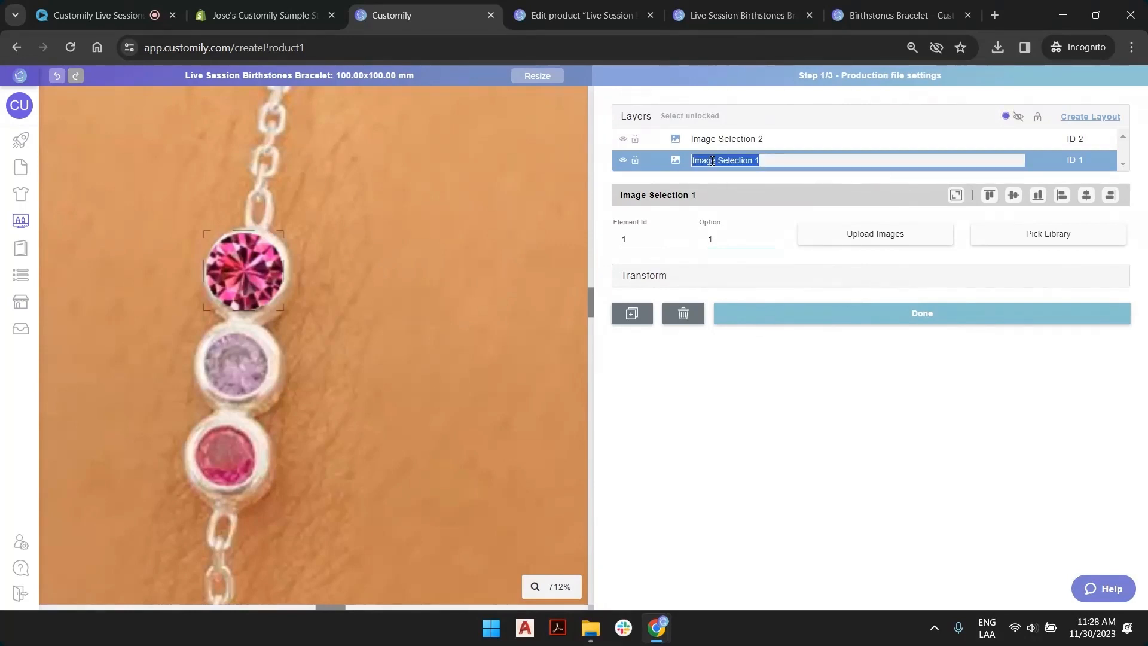
text(Backgr)
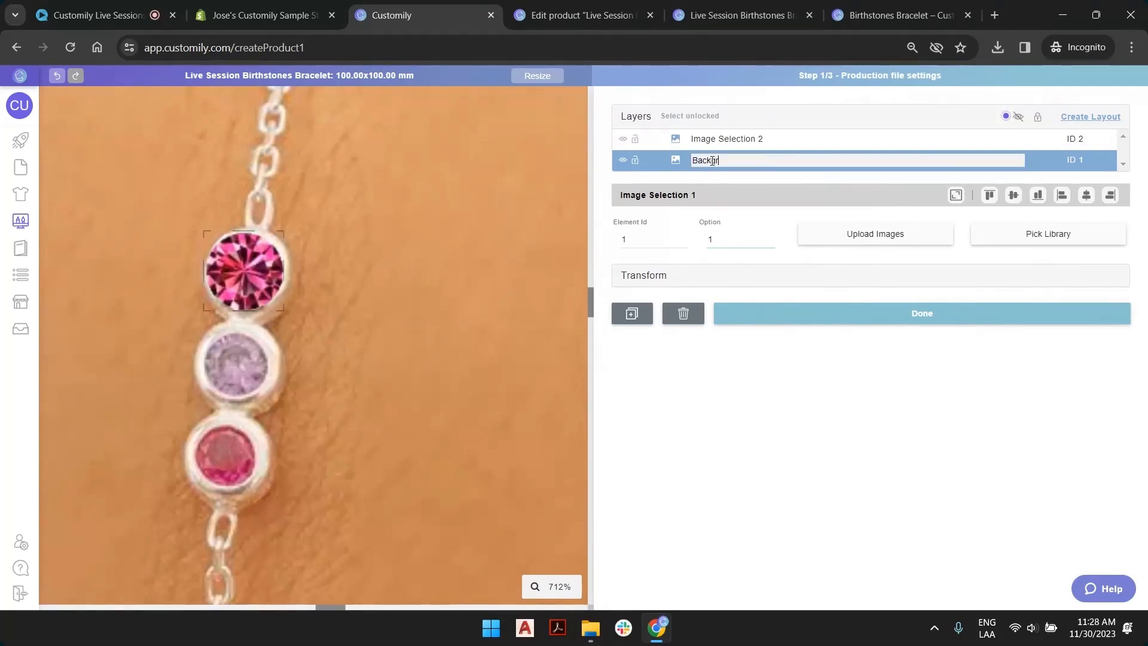
text(ound)
key(Return)
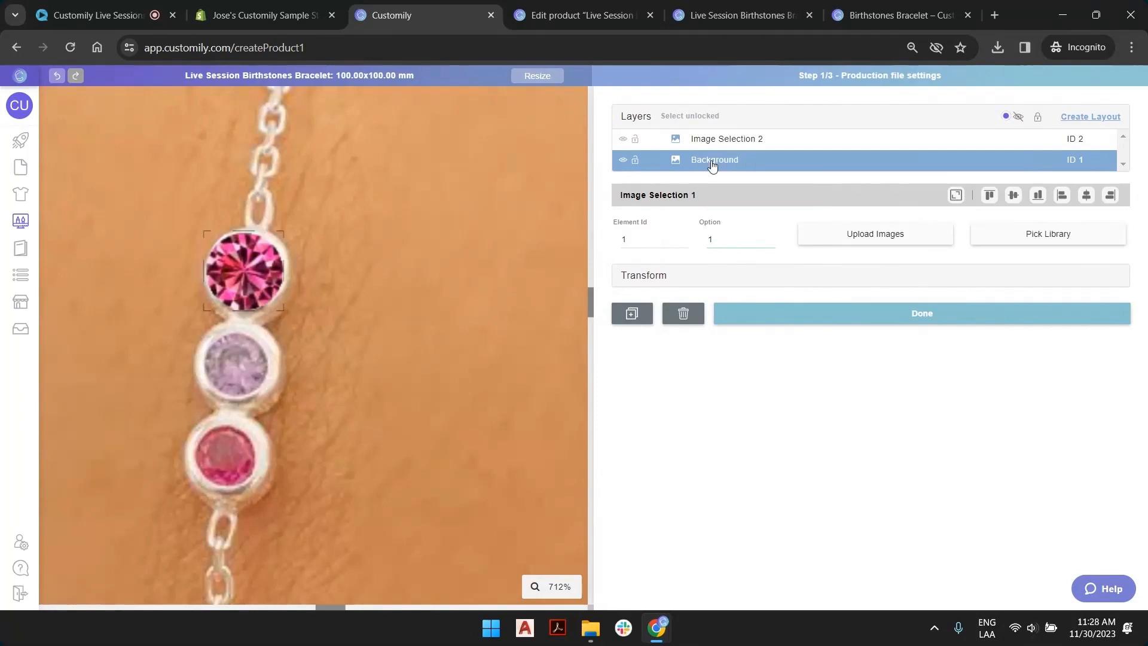
click(635, 160)
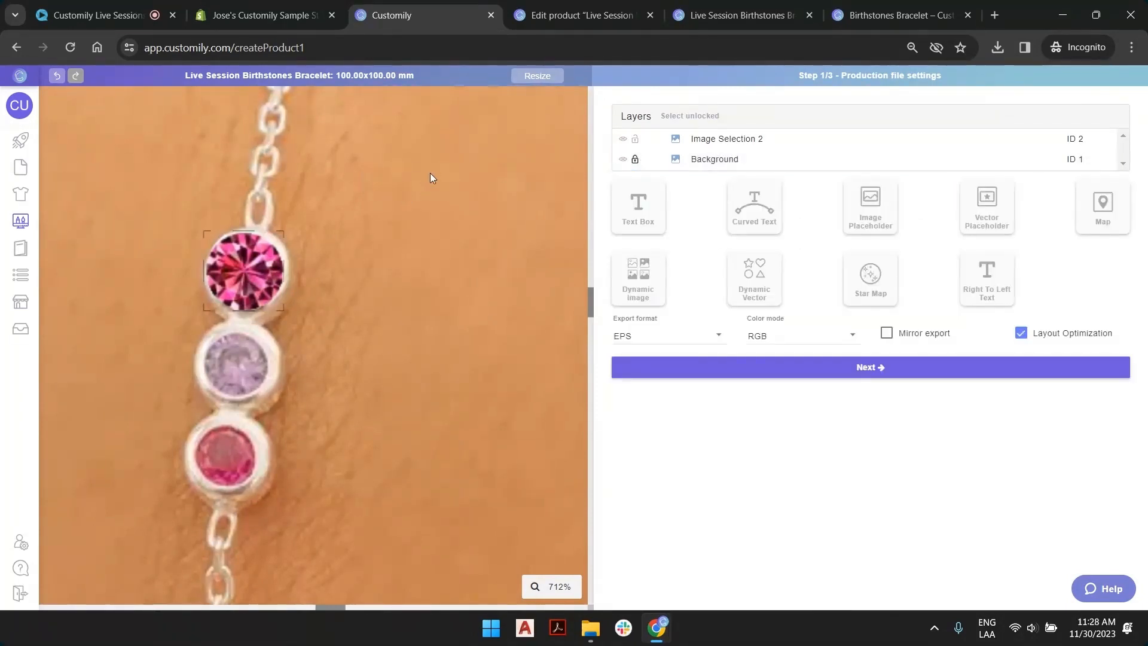
Step: Shrink the birthstone slightly and center it inside the bracelet's uppermost setting
drag(257, 280, 259, 280)
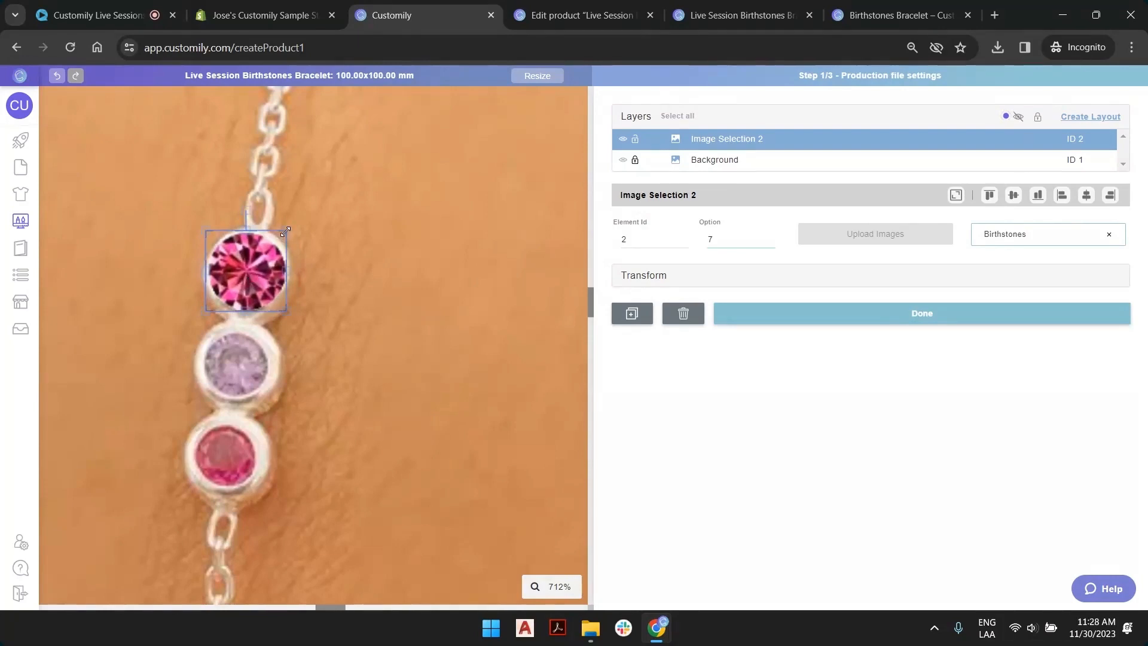
drag(286, 230, 277, 239)
drag(243, 285, 247, 279)
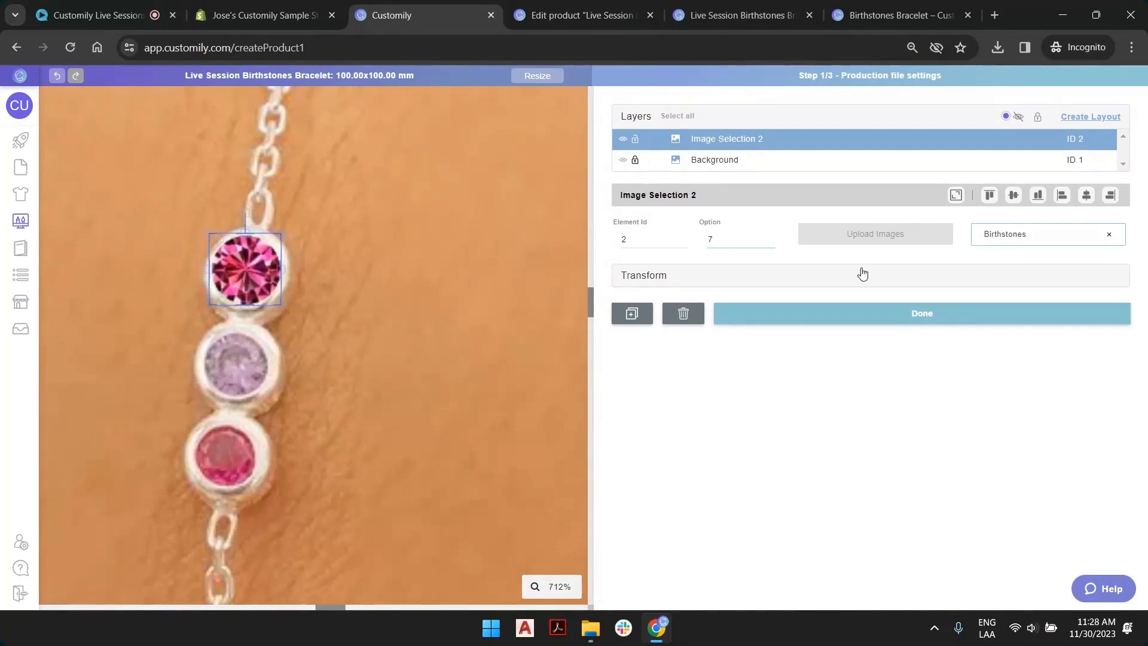
Step: Check how the birthstone images from option 1 through option 12 fit in the bracelet's uppermost setting
click(770, 243)
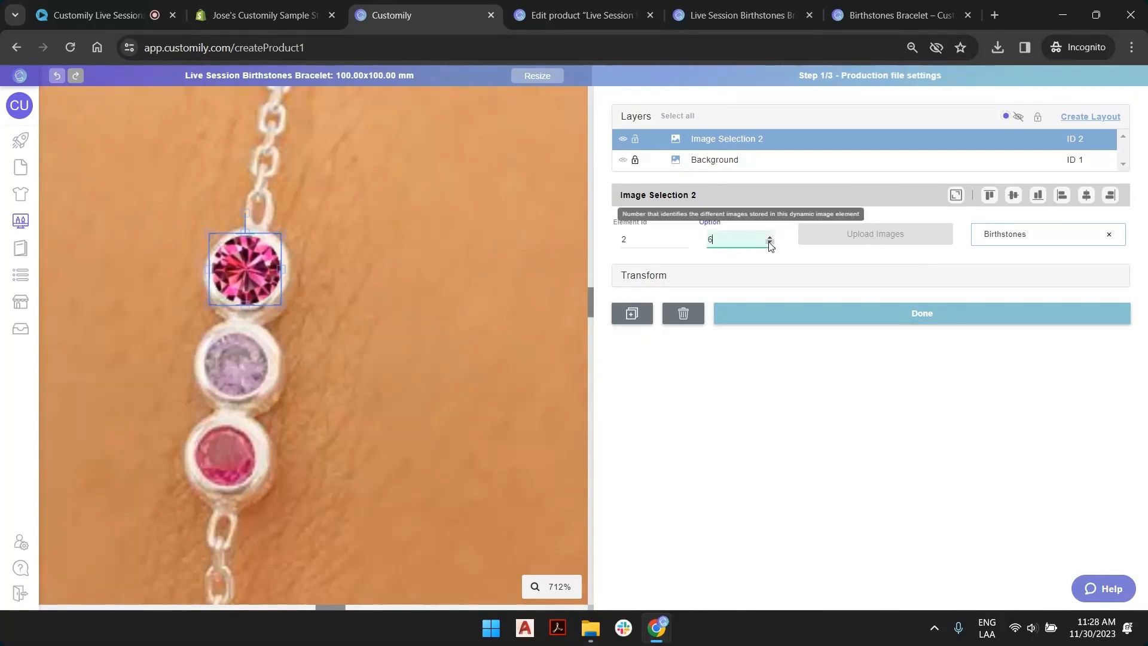
click(770, 243)
click(769, 242)
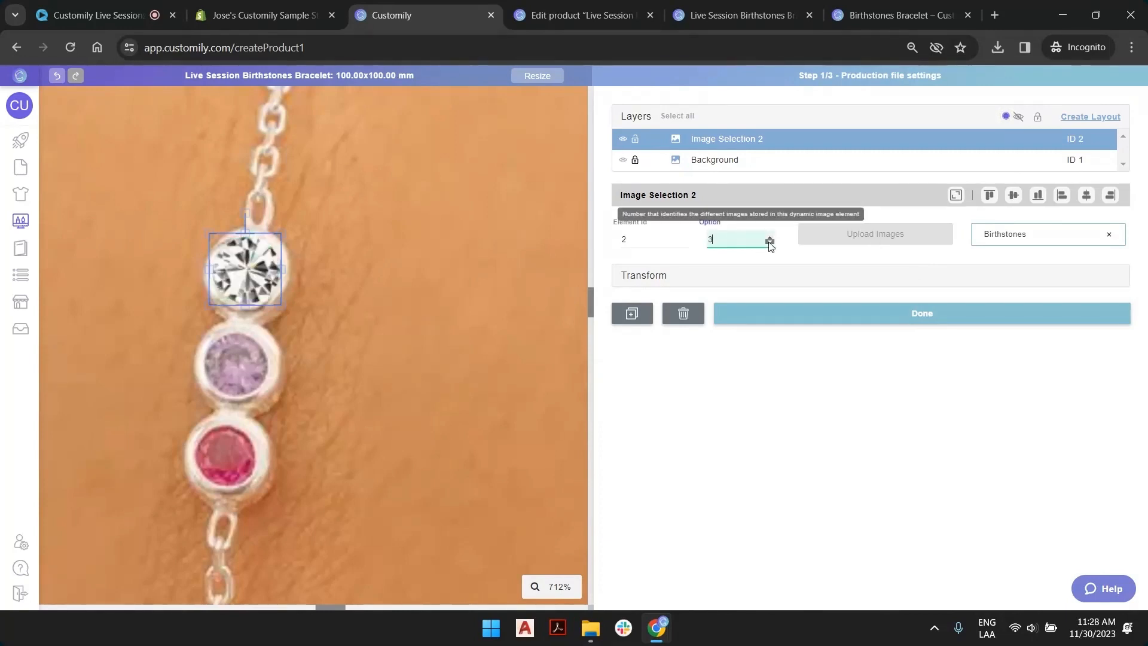
click(769, 243)
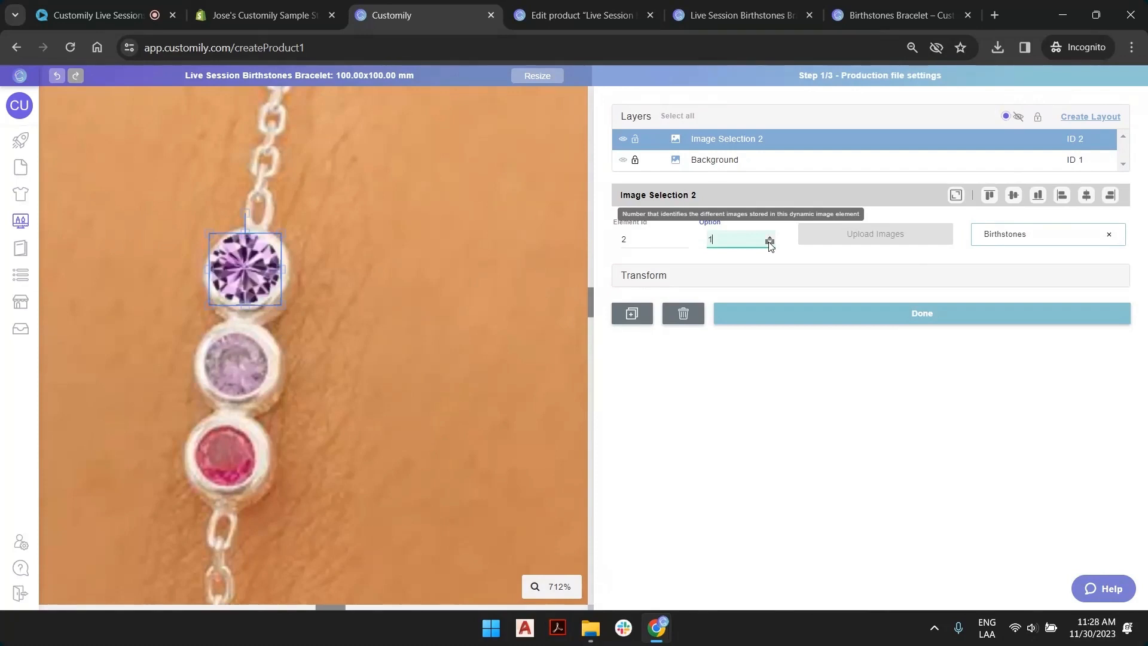
click(770, 243)
click(770, 238)
click(769, 238)
click(770, 238)
click(770, 238)
click(769, 238)
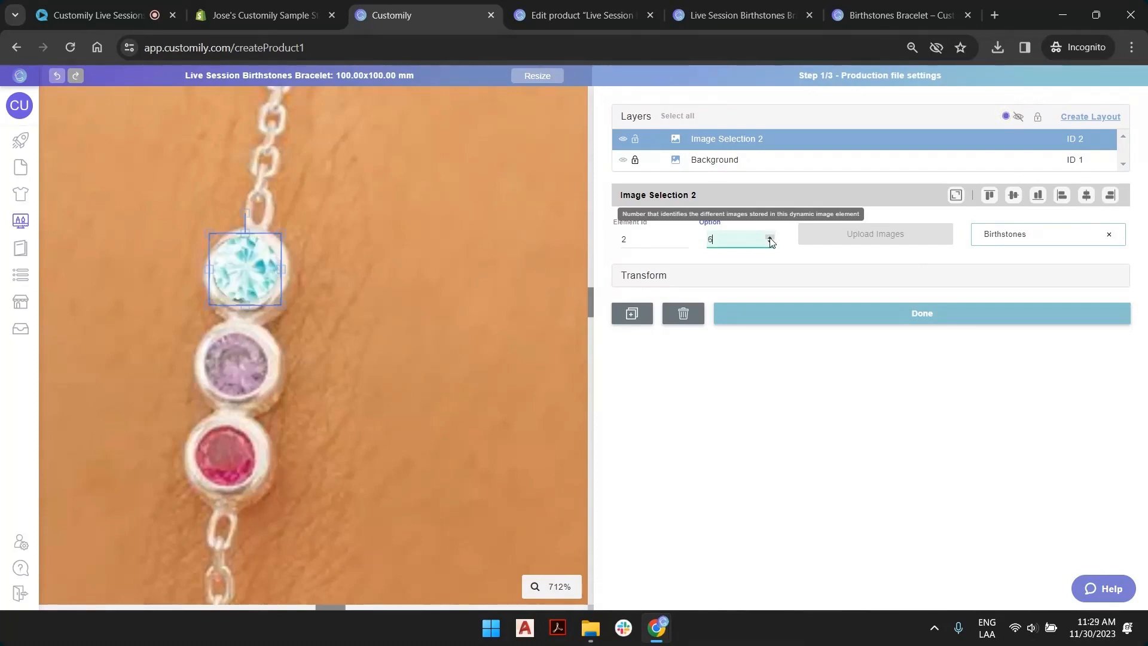
click(770, 238)
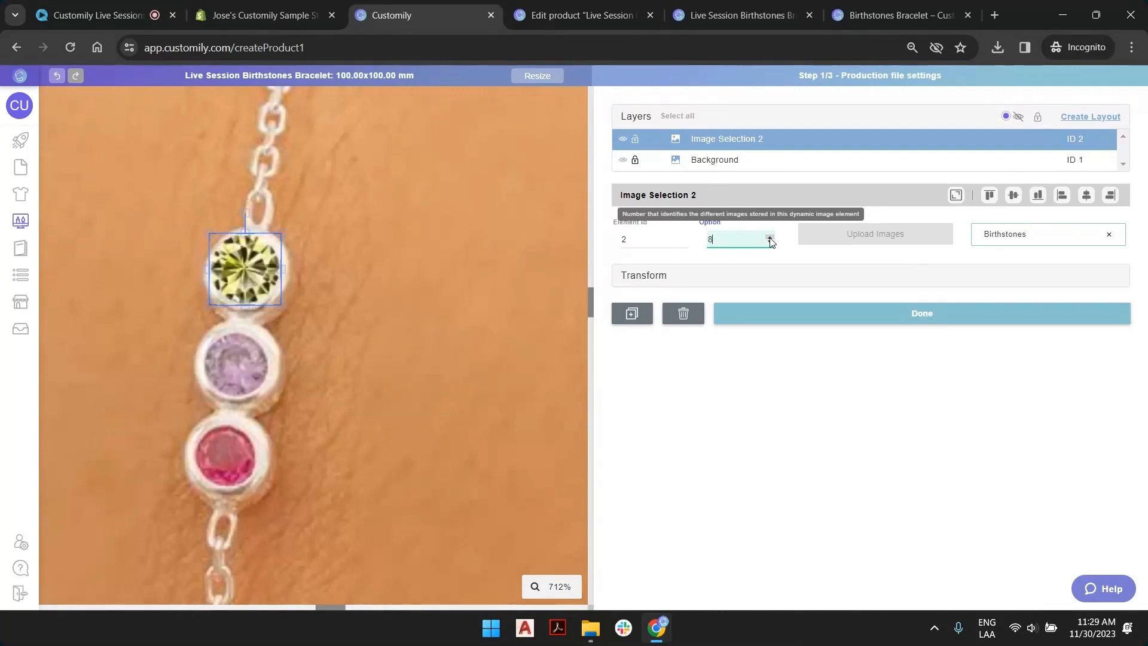
click(770, 238)
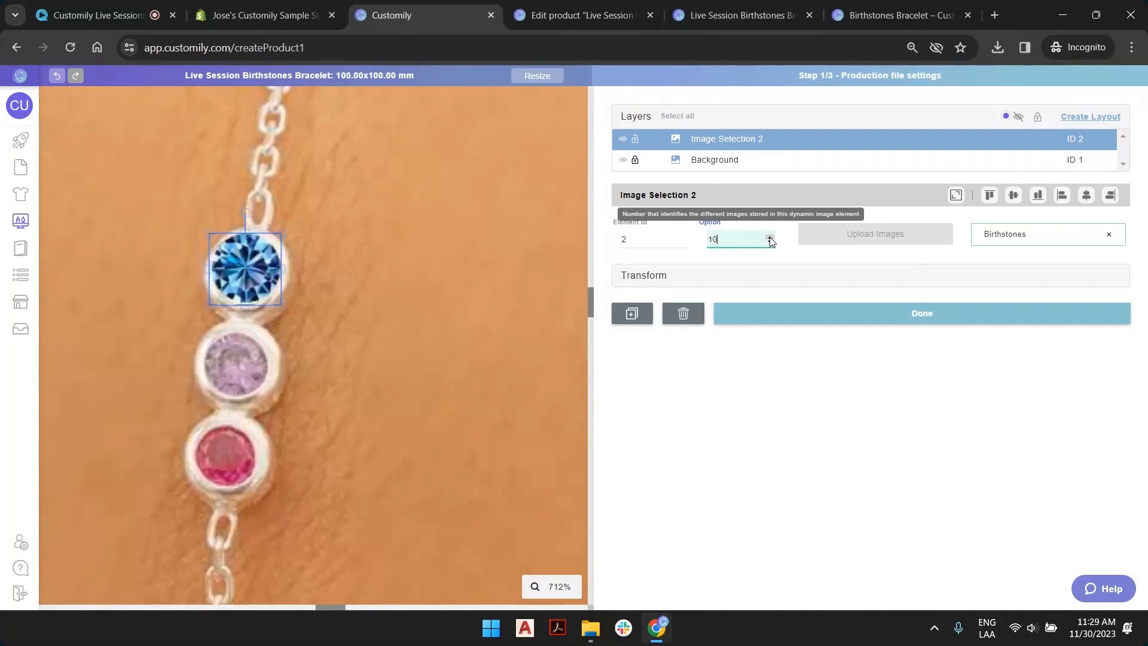
click(769, 238)
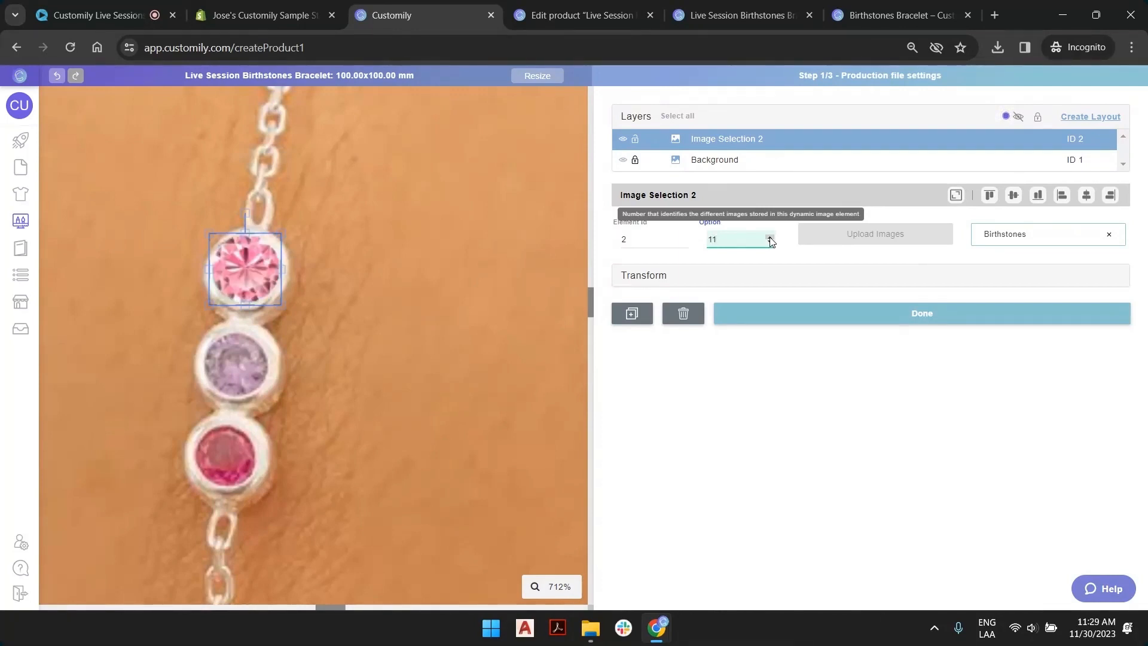
click(769, 238)
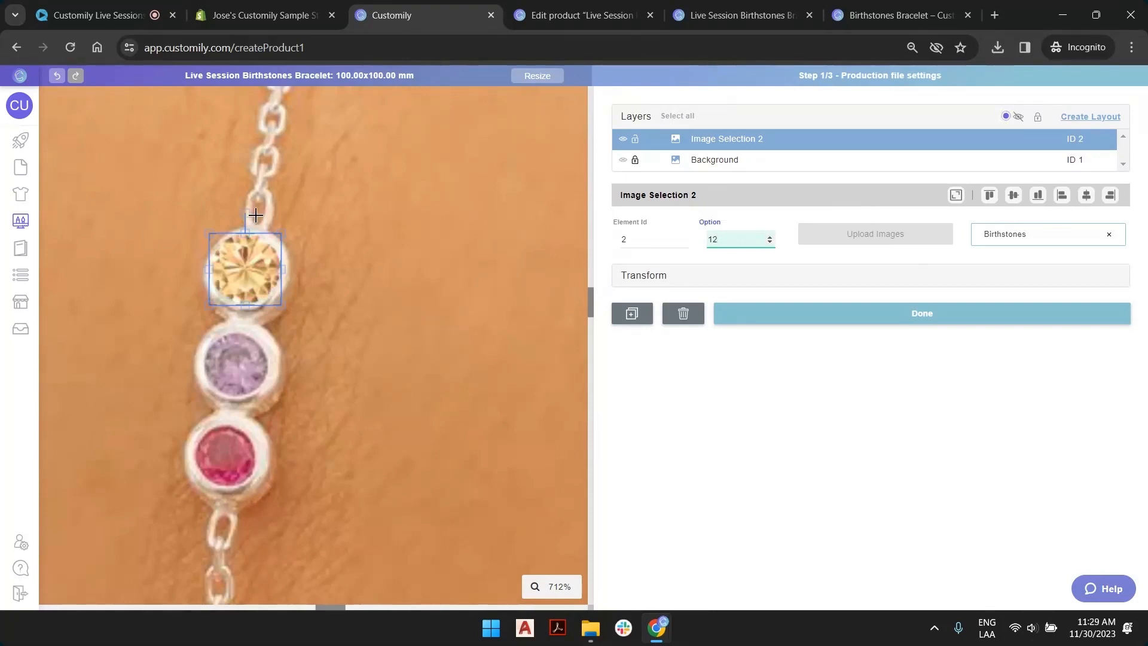
Step: Shrink the birthstone slightly inside the bracelet's uppermost setting and rename its layer Birthstone 1
drag(208, 233, 212, 236)
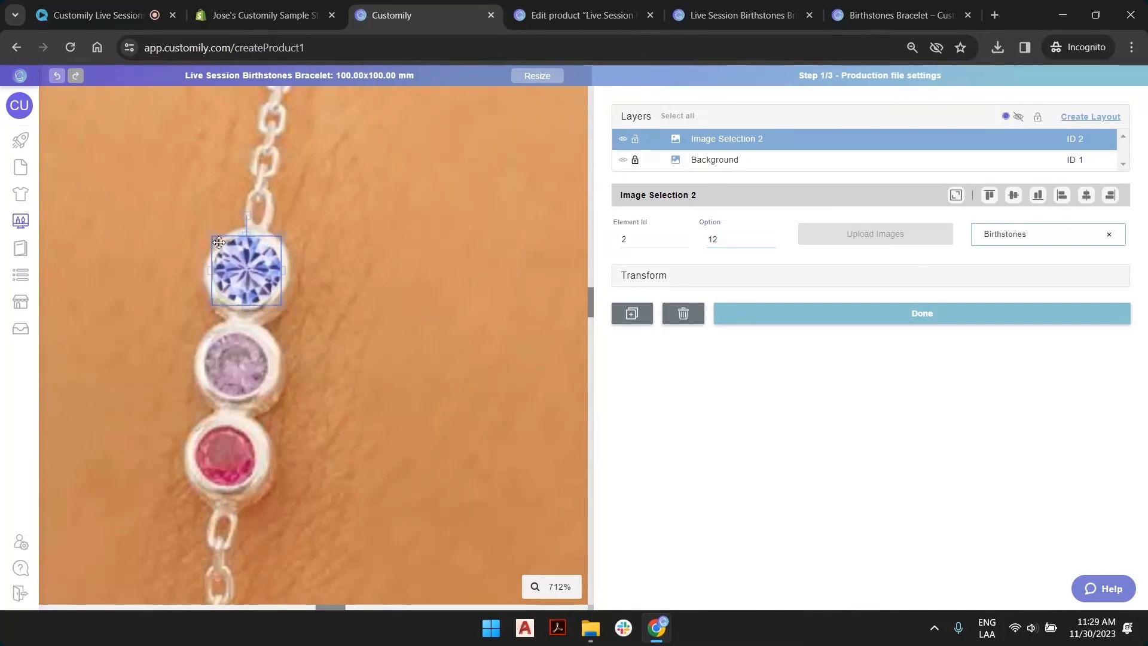
double_click(744, 141)
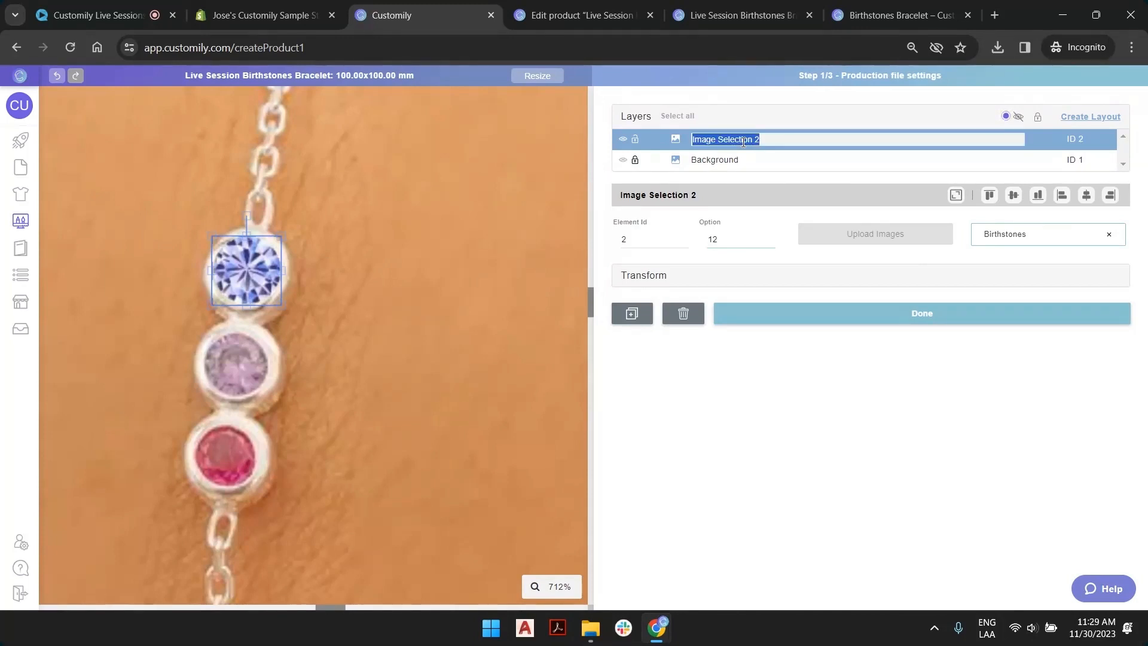
text(Birthstone 1)
key(Return)
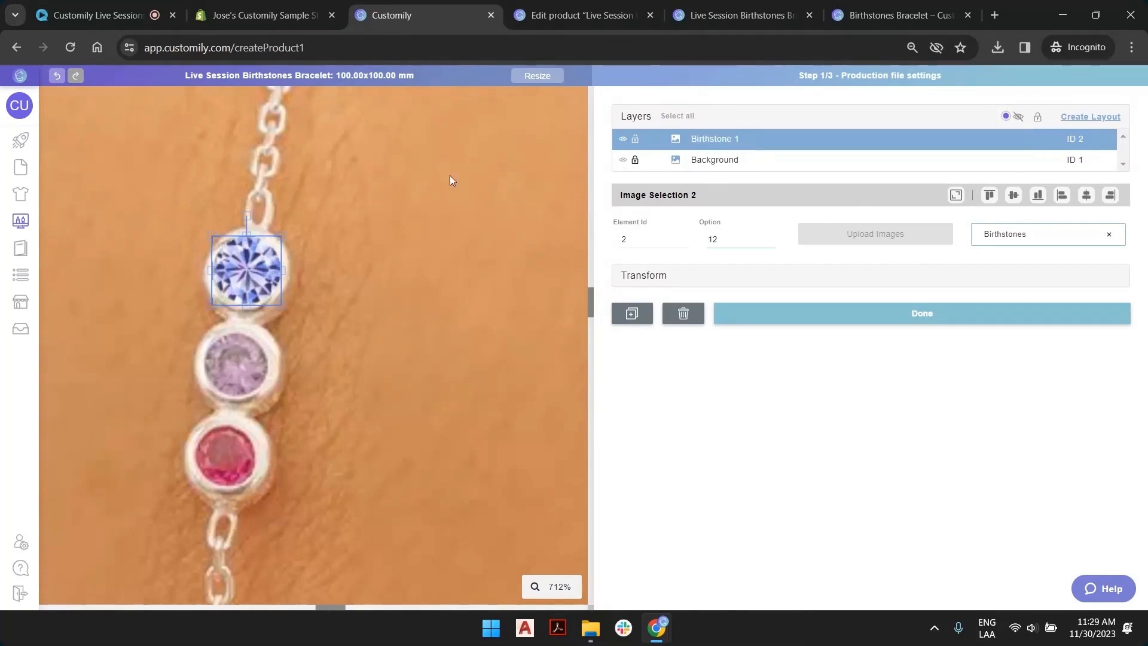
click(346, 253)
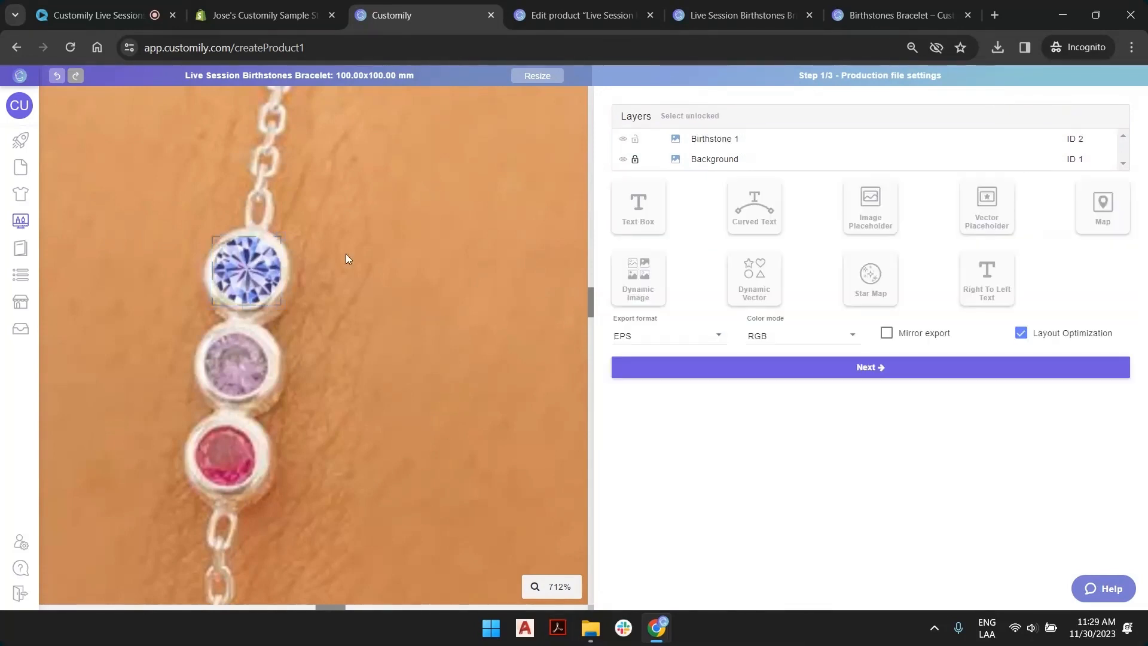
Step: Add a second dynamic image for the birthstones and assign the Birthstones image library to it
click(639, 296)
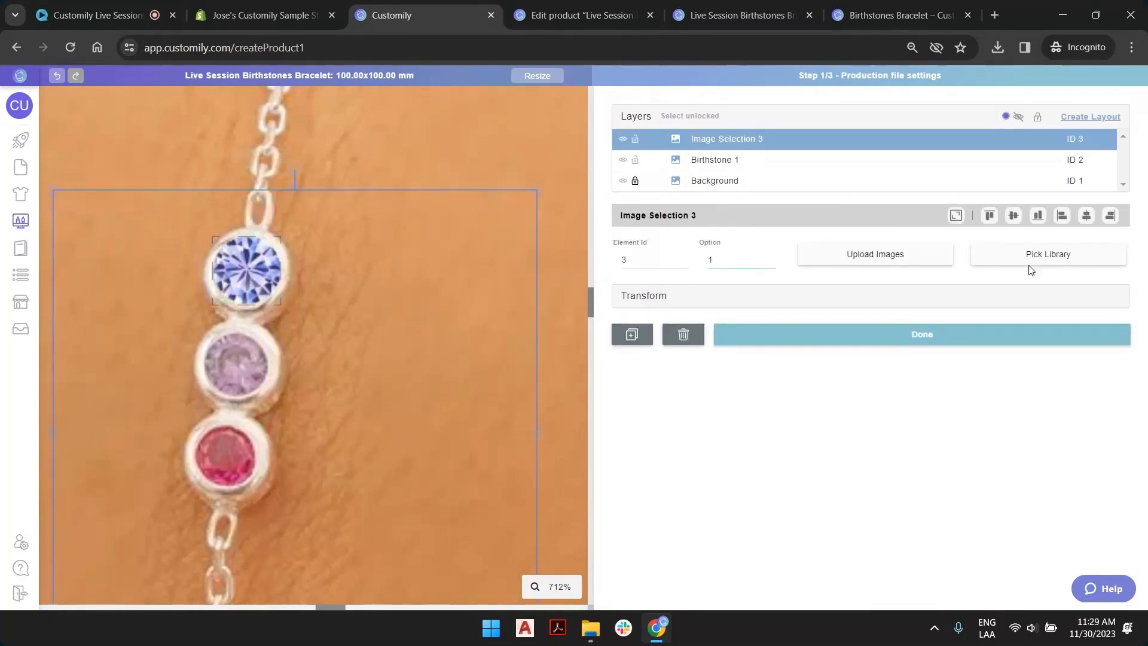
click(1070, 256)
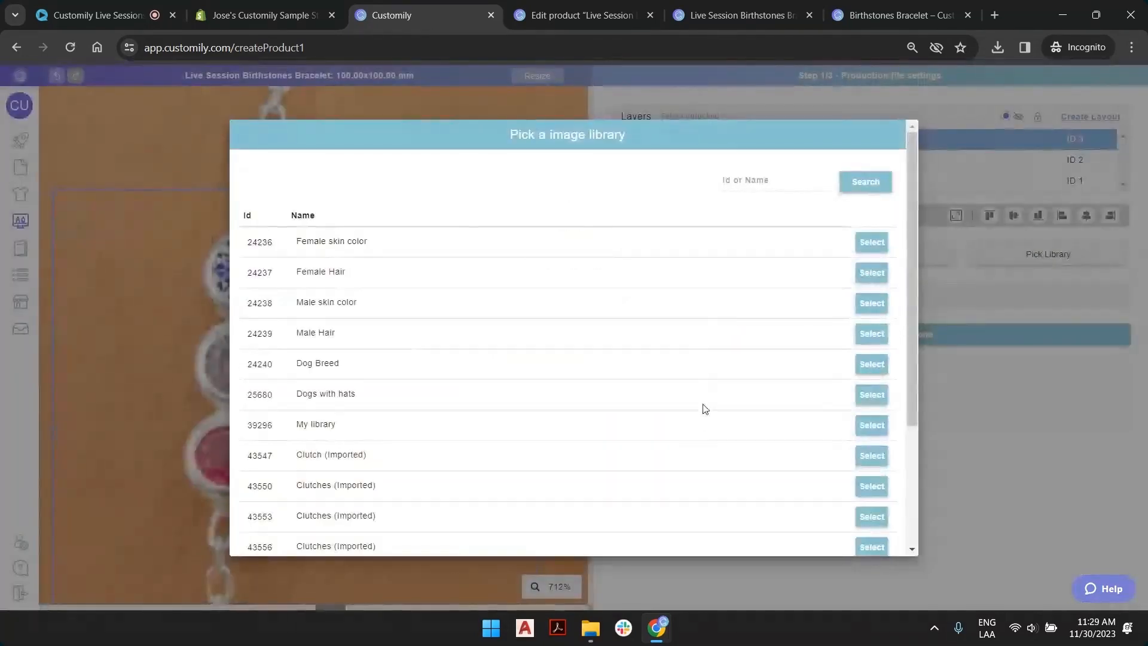
scroll(705, 412, down, 10)
click(665, 529)
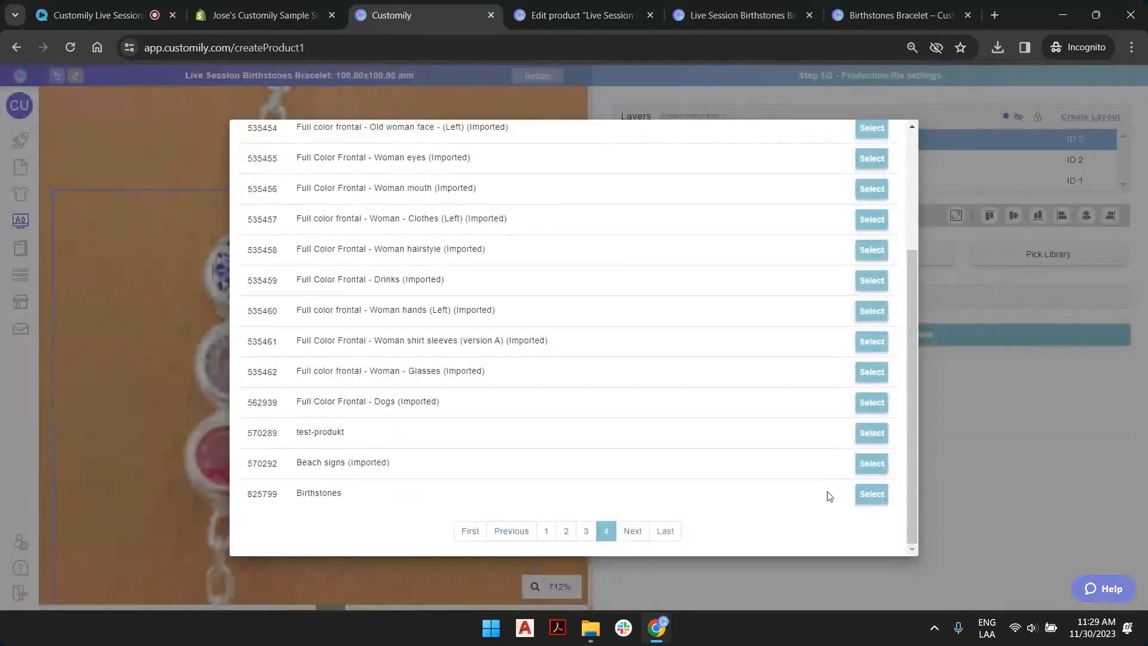
click(872, 494)
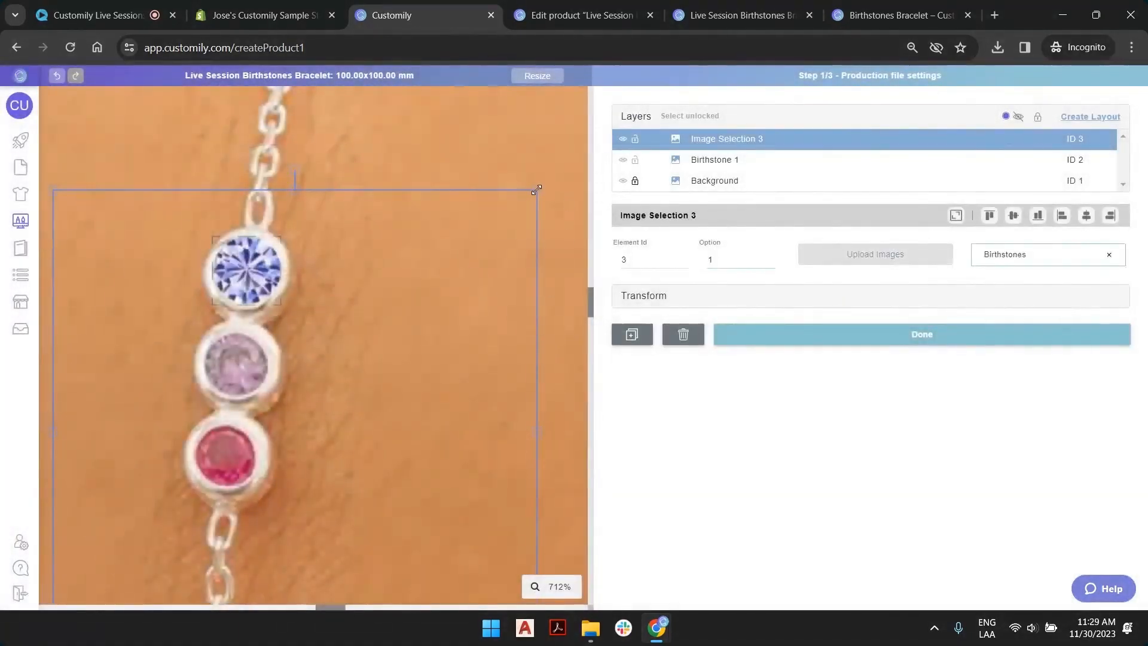
Step: Shrink the new birthstone image to fit over the bracelet's middle stone and rename its layer Birthstone 2
drag(537, 189, 223, 352)
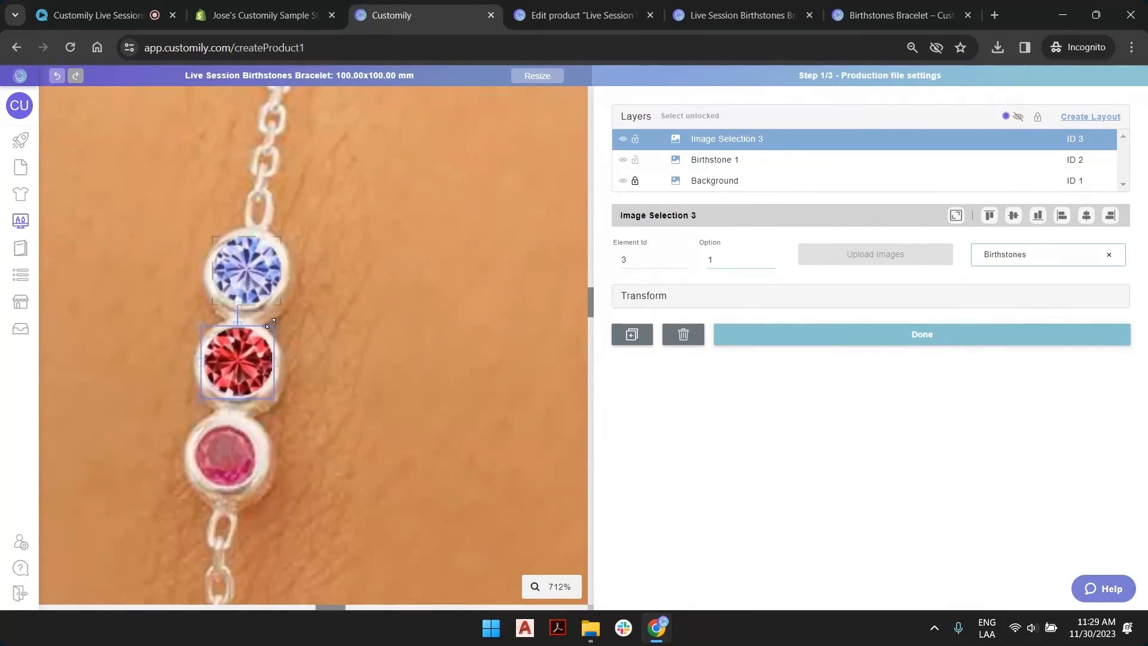
drag(271, 324, 250, 353)
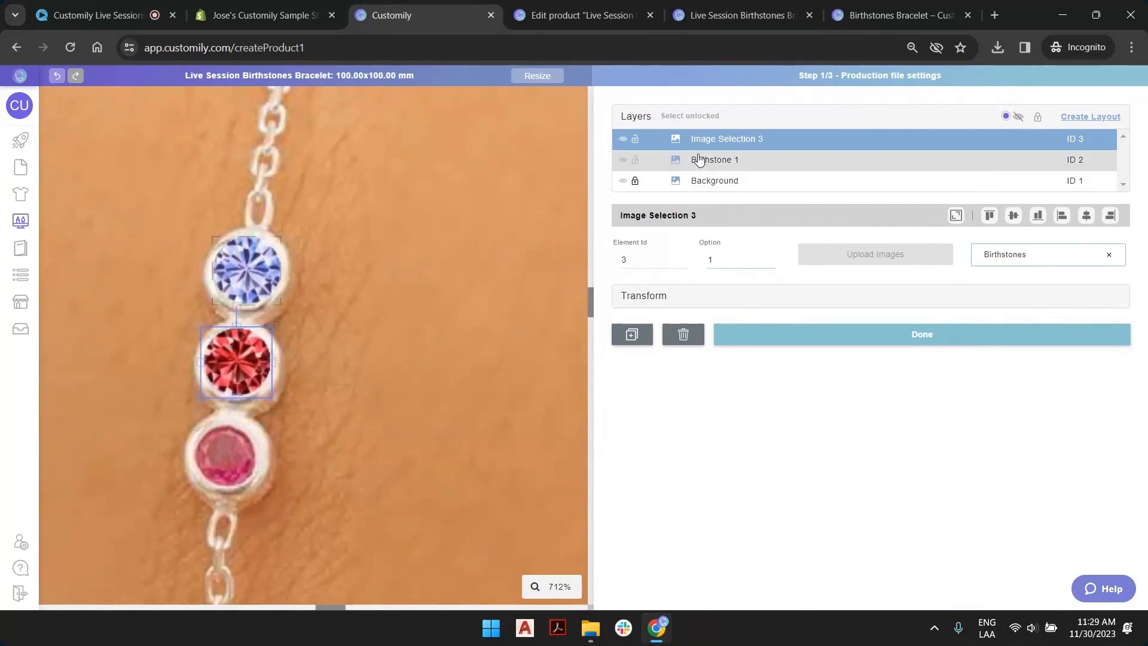
double_click(734, 140)
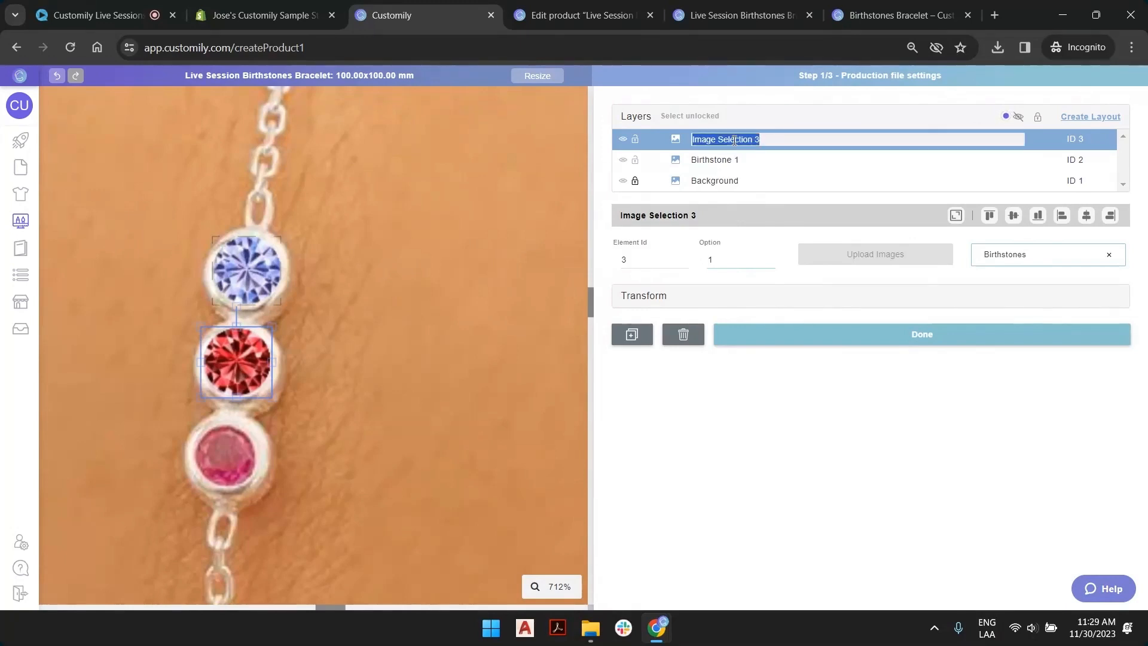
text(Birthstone 2)
key(Return)
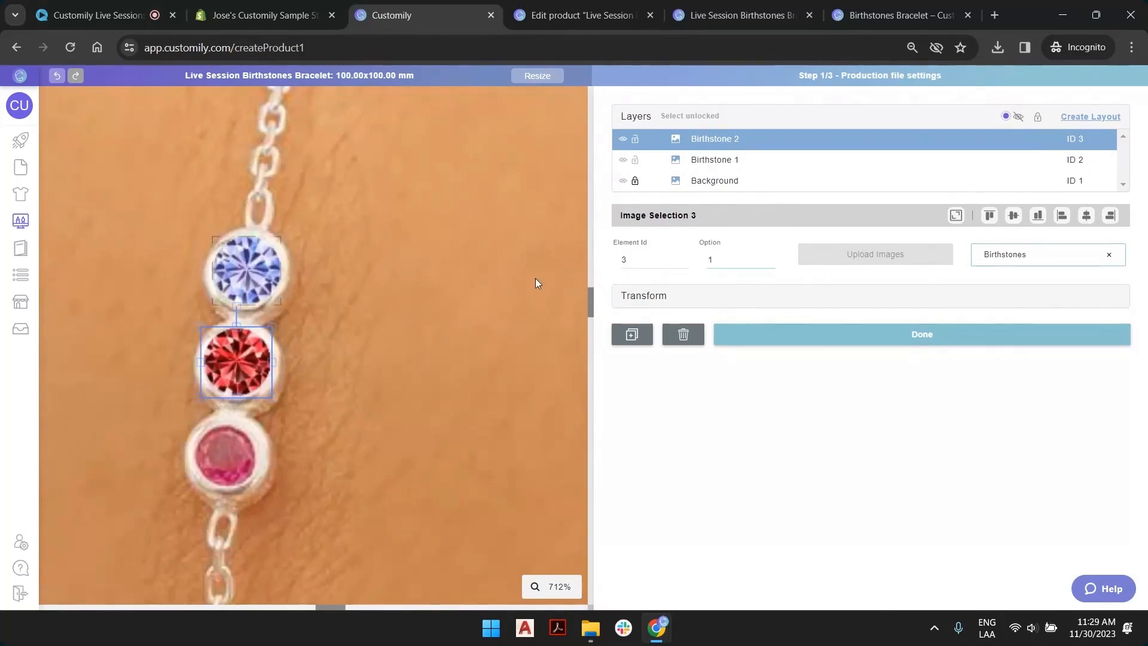
click(895, 339)
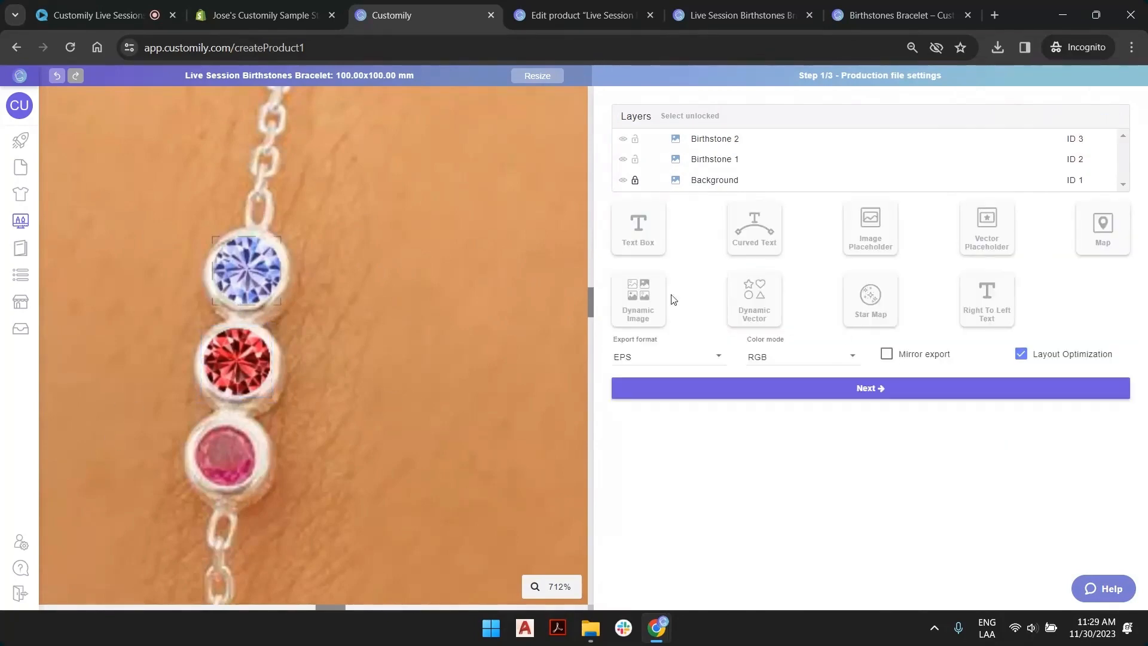
Step: Add a third dynamic image with the Birthstones library and fit it over the bracelet's lowest stone
click(645, 299)
click(1040, 282)
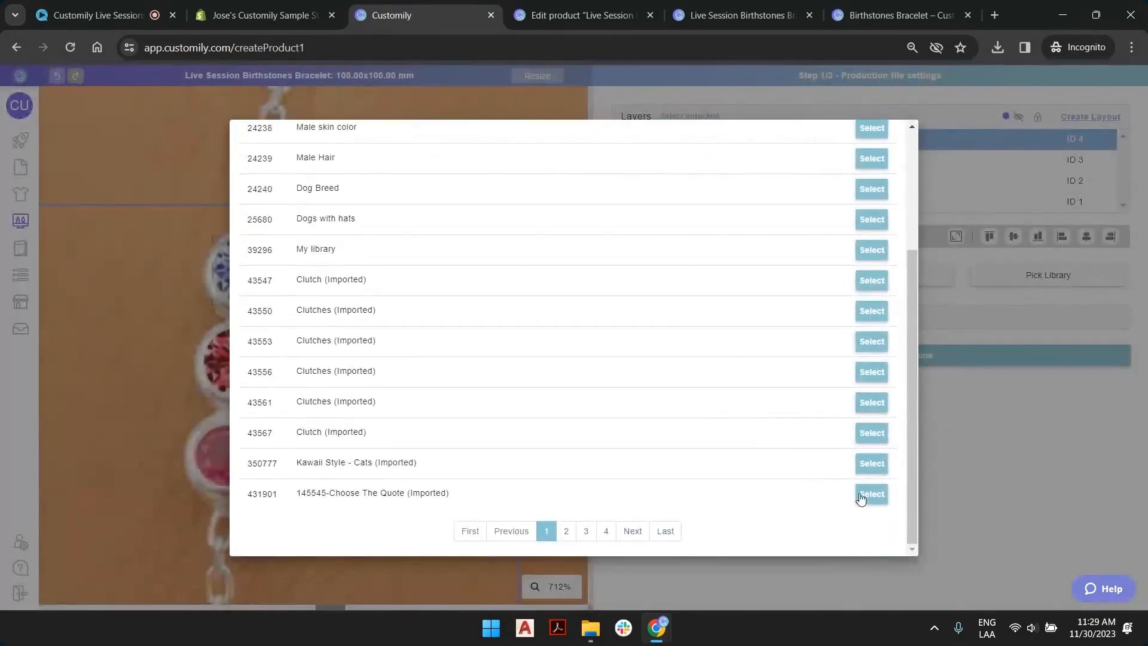
click(864, 495)
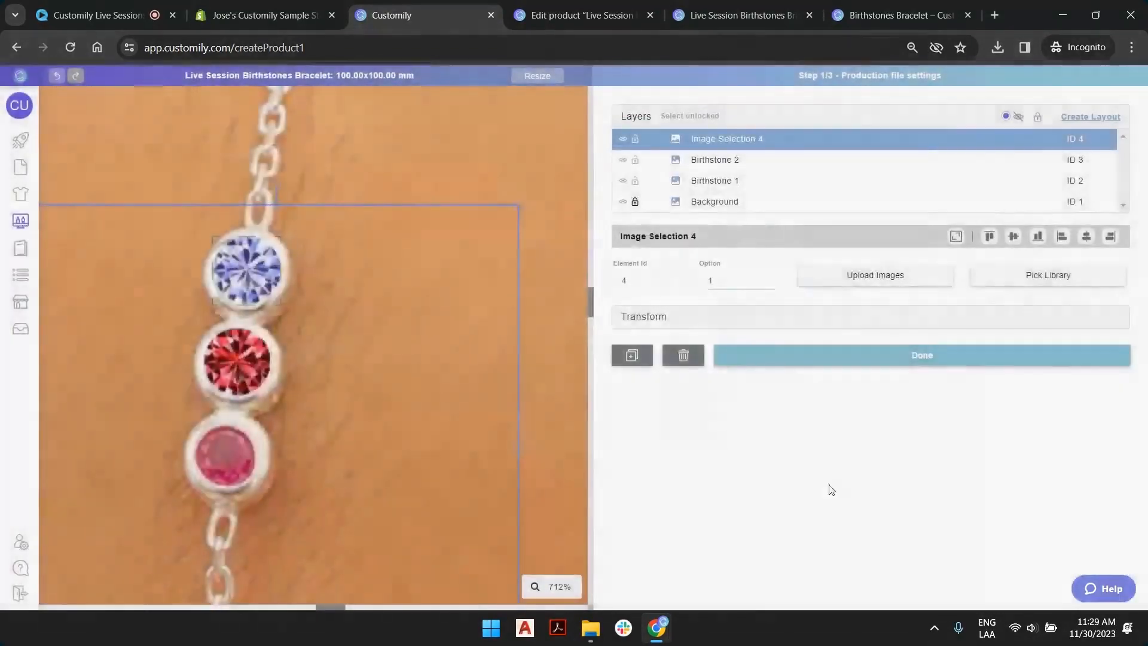
click(1107, 277)
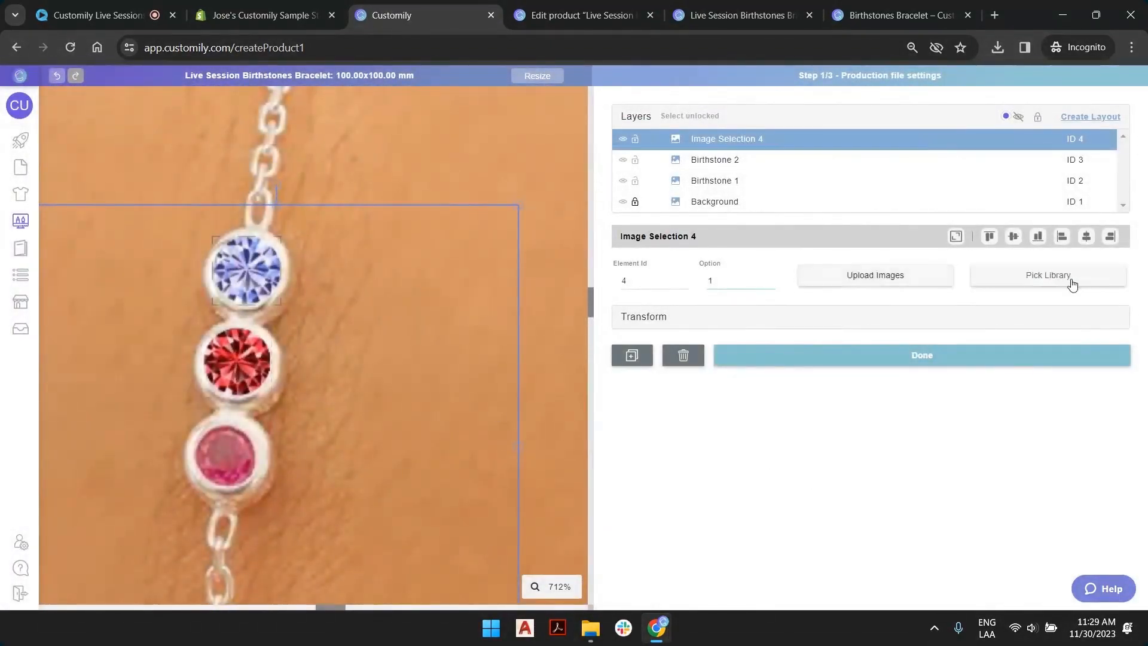
click(1072, 284)
scroll(638, 457, down, 5)
click(667, 535)
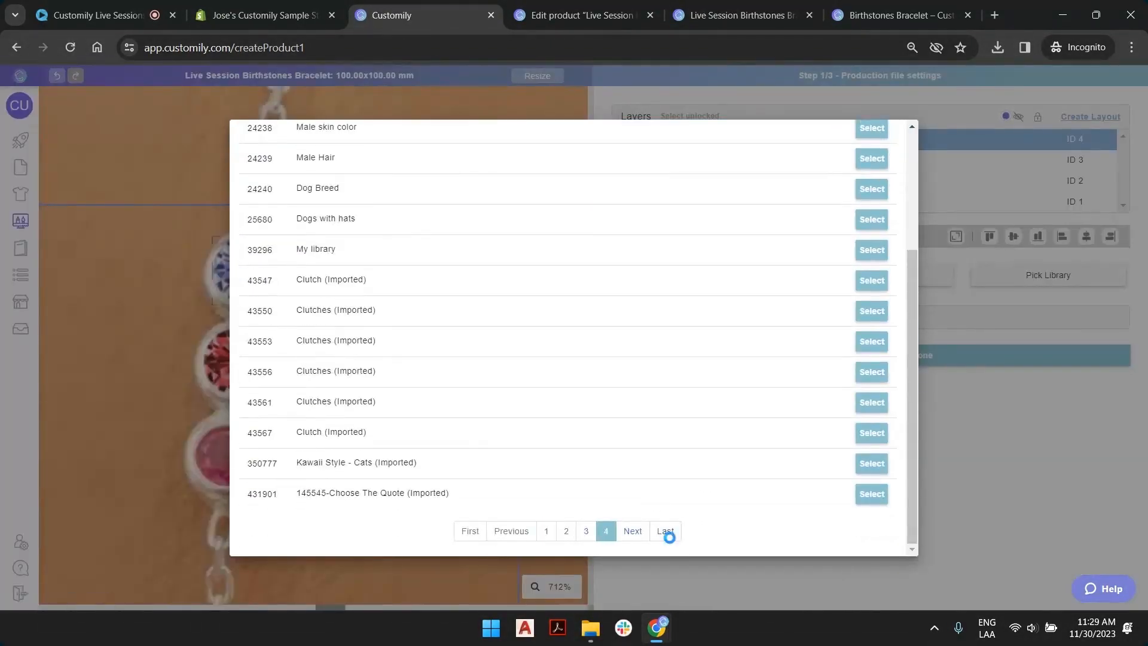
click(865, 487)
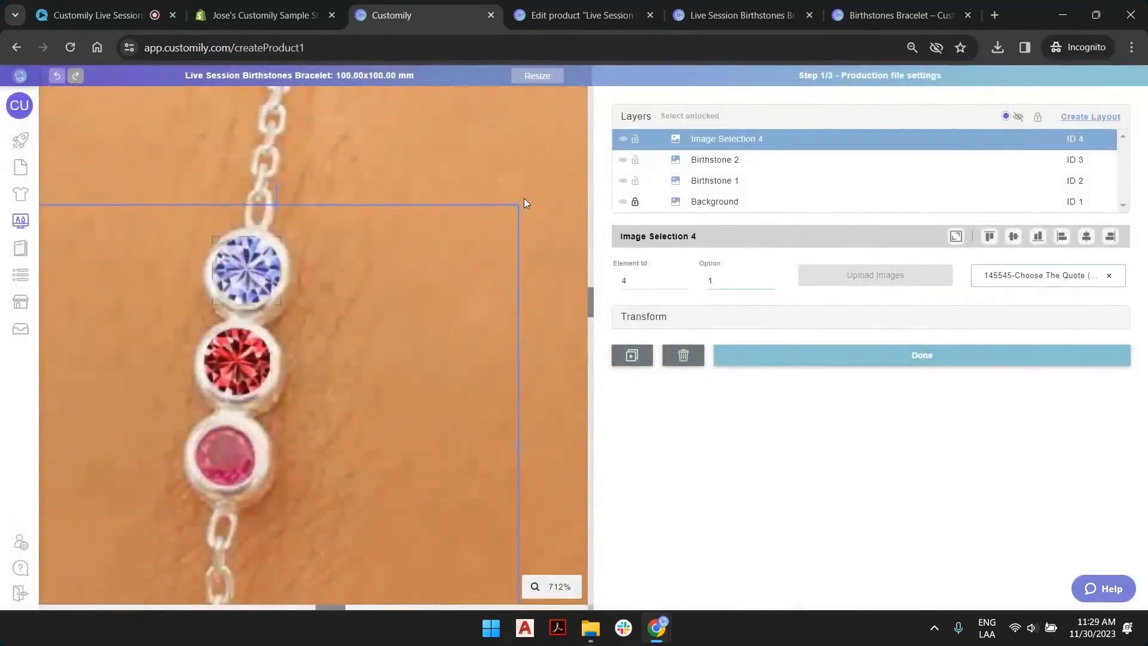
drag(518, 204, 264, 417)
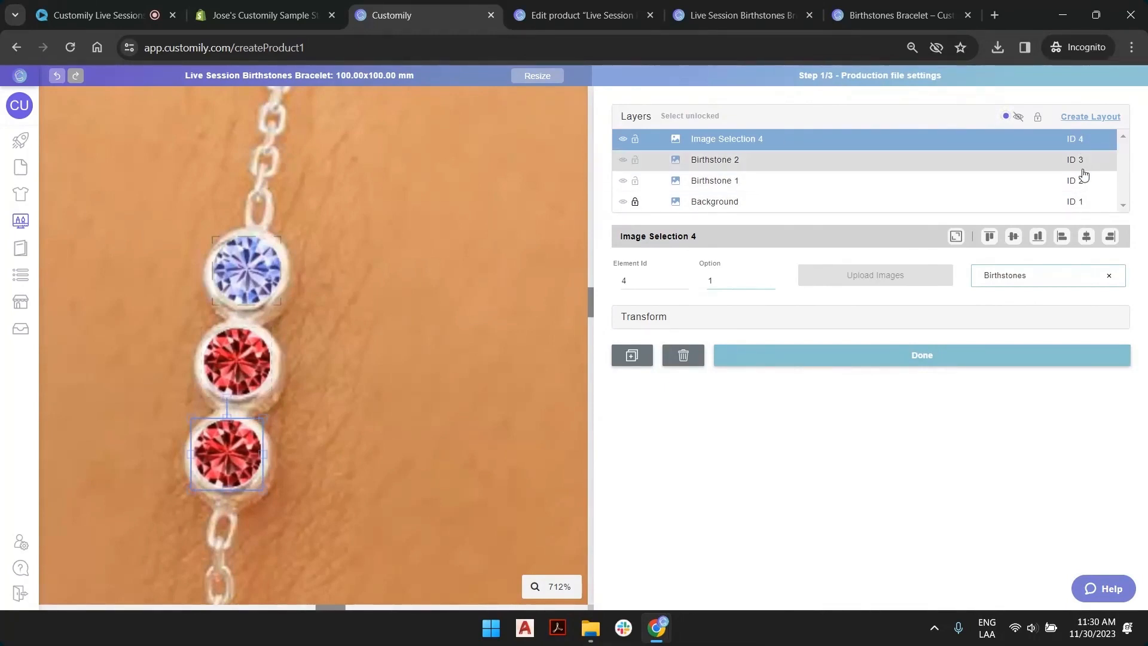
Step: Look through the birthstone layers and rename the lowest stone's layer Birthstone 3
click(769, 180)
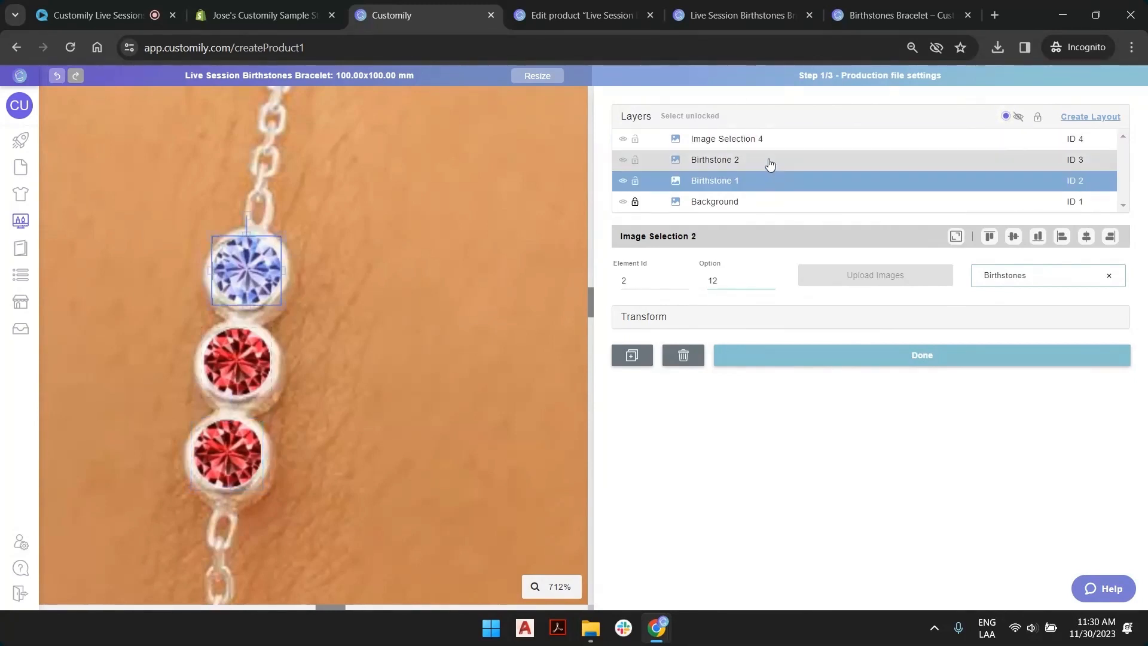
click(769, 161)
click(773, 143)
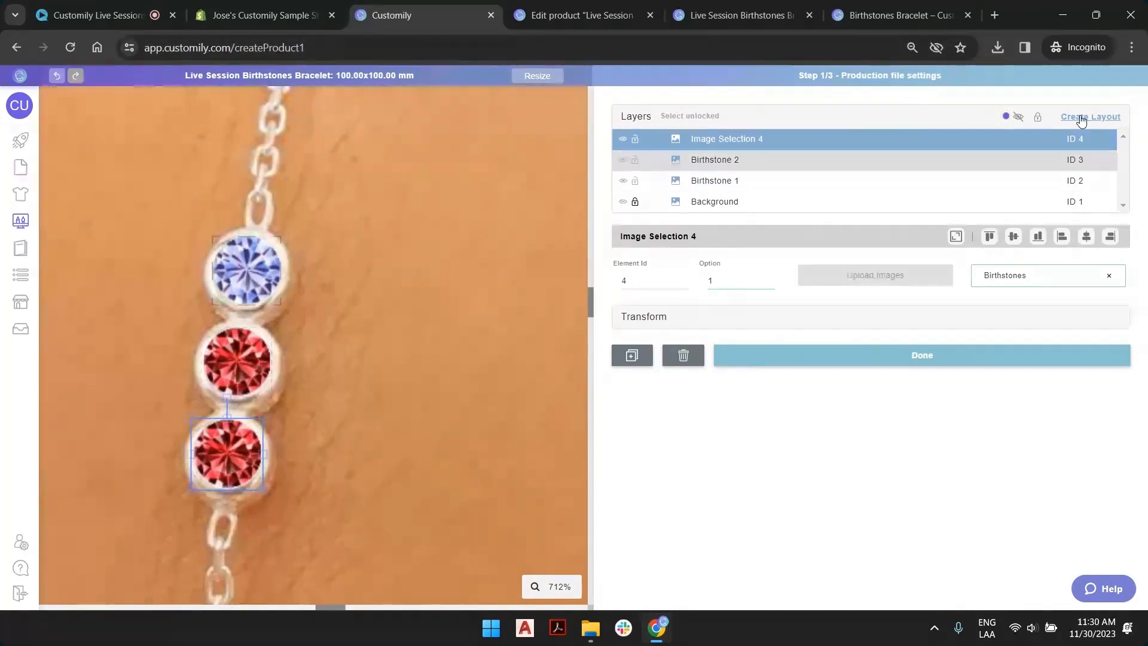
double_click(747, 140)
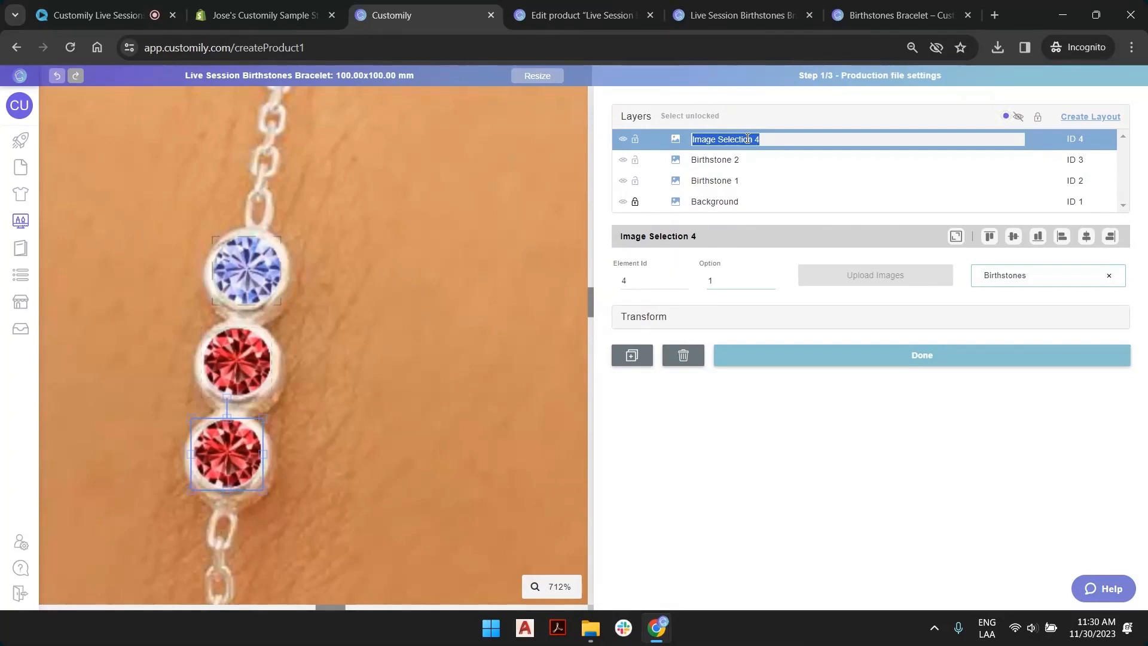
text(Birthstone 3)
key(Return)
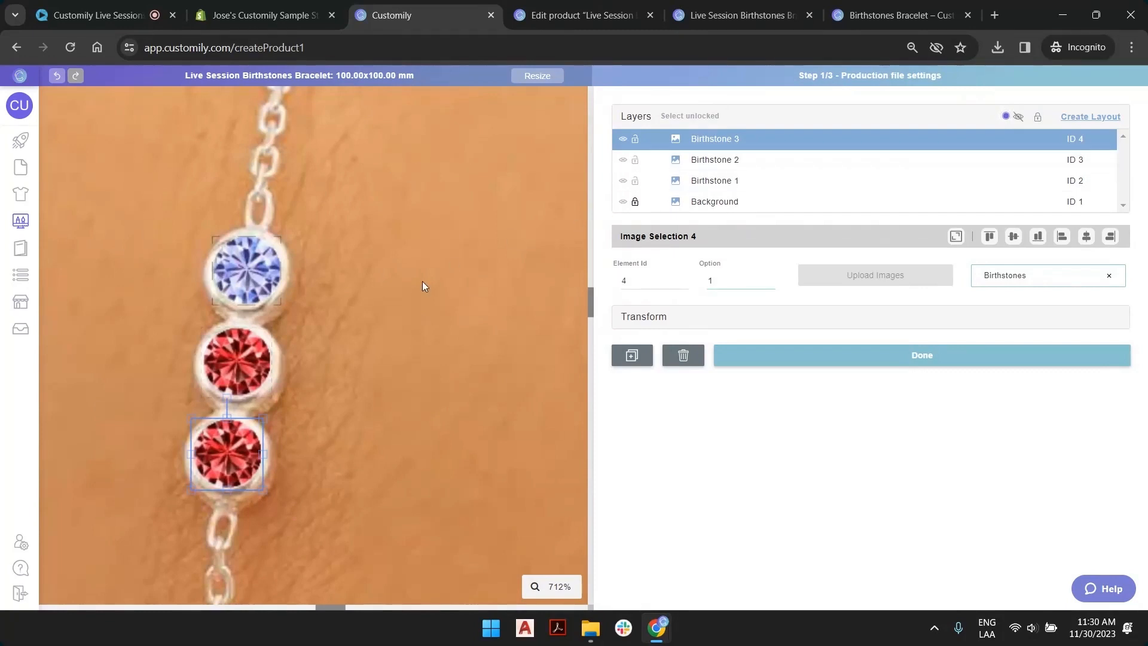
Step: View the whole bracelet at 200%, and proceed to the preview setup with a white 1000 by 1000 px background color
click(555, 588)
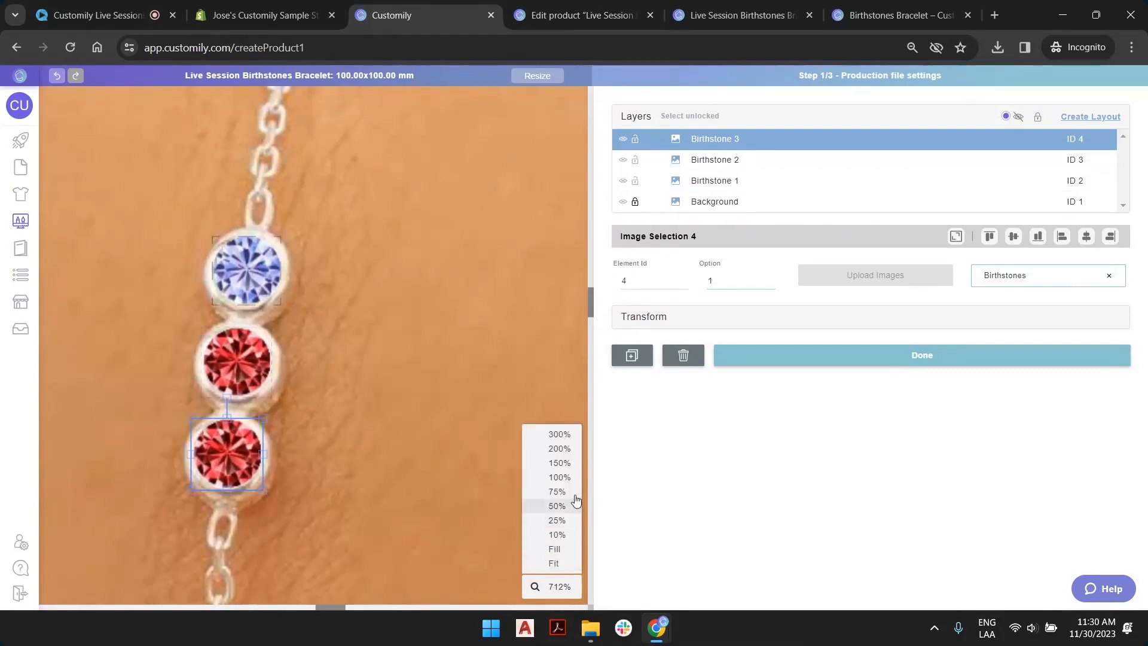
click(556, 449)
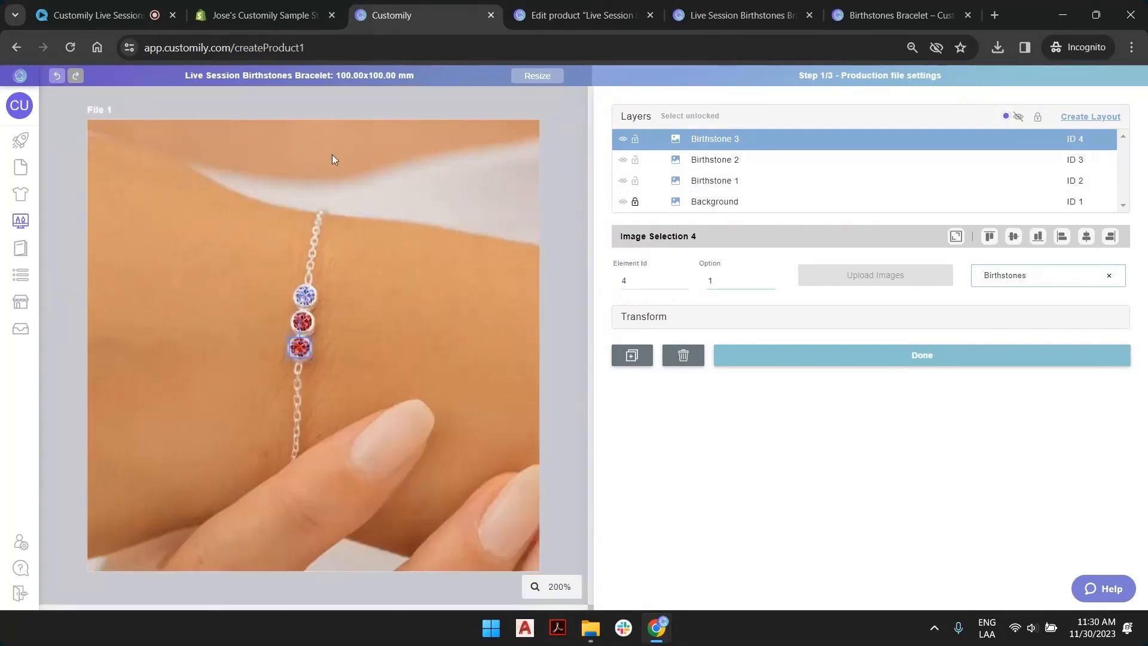
click(562, 170)
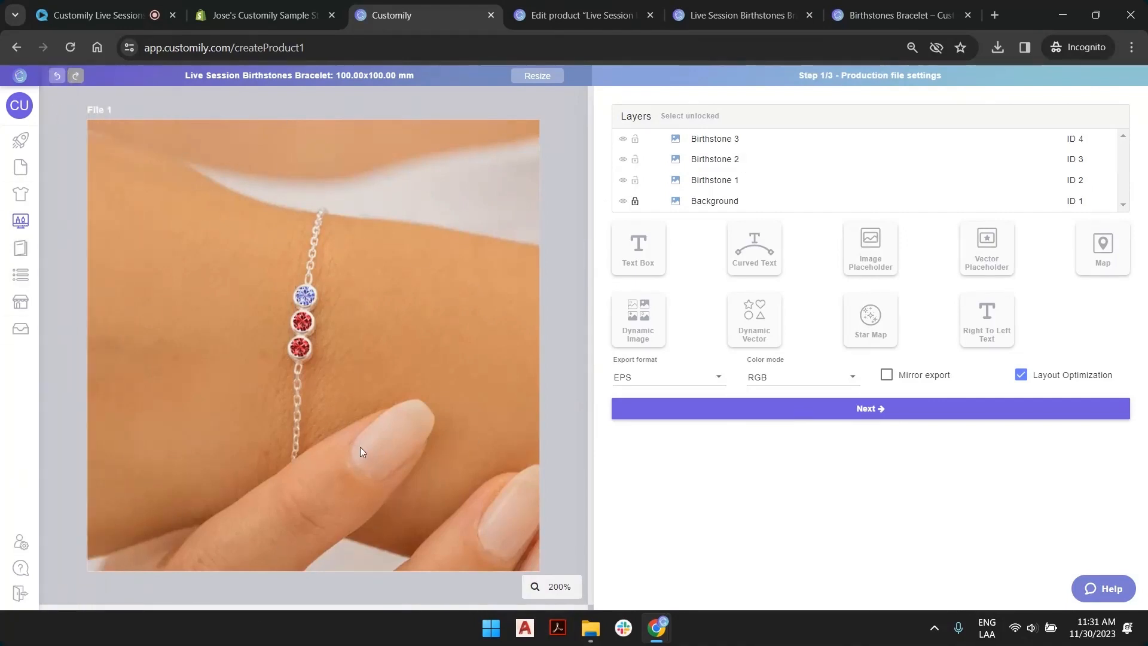
click(859, 409)
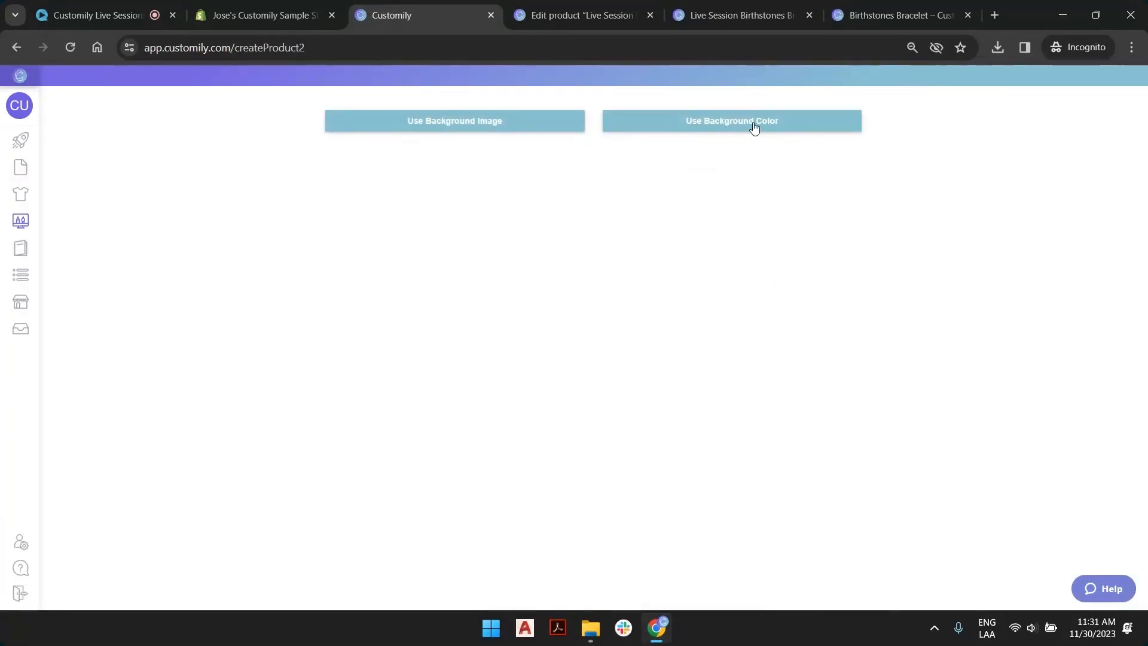
click(755, 127)
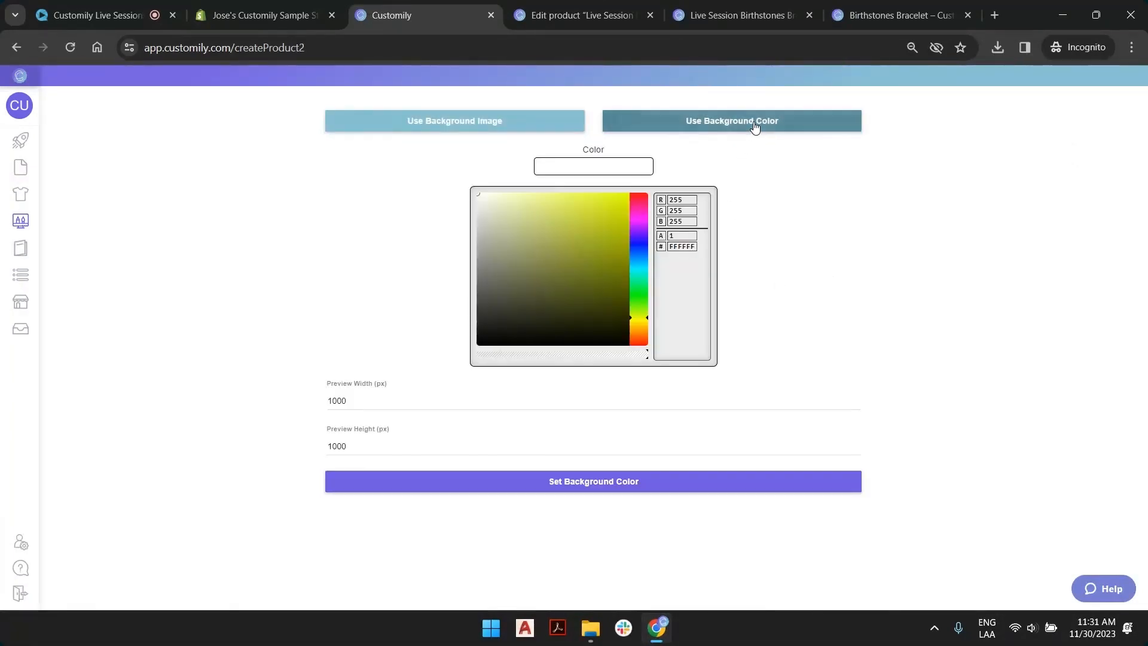
click(687, 489)
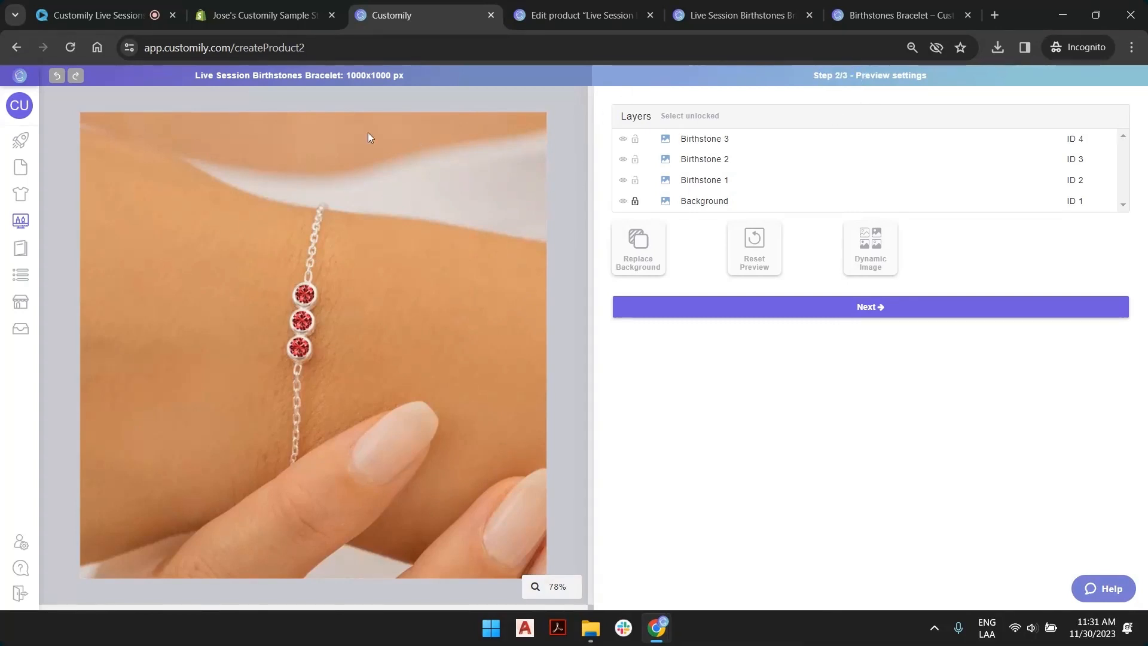
Step: Check the Background and three birthstone layers in the preview settings and proceed to the template review
click(720, 202)
click(725, 184)
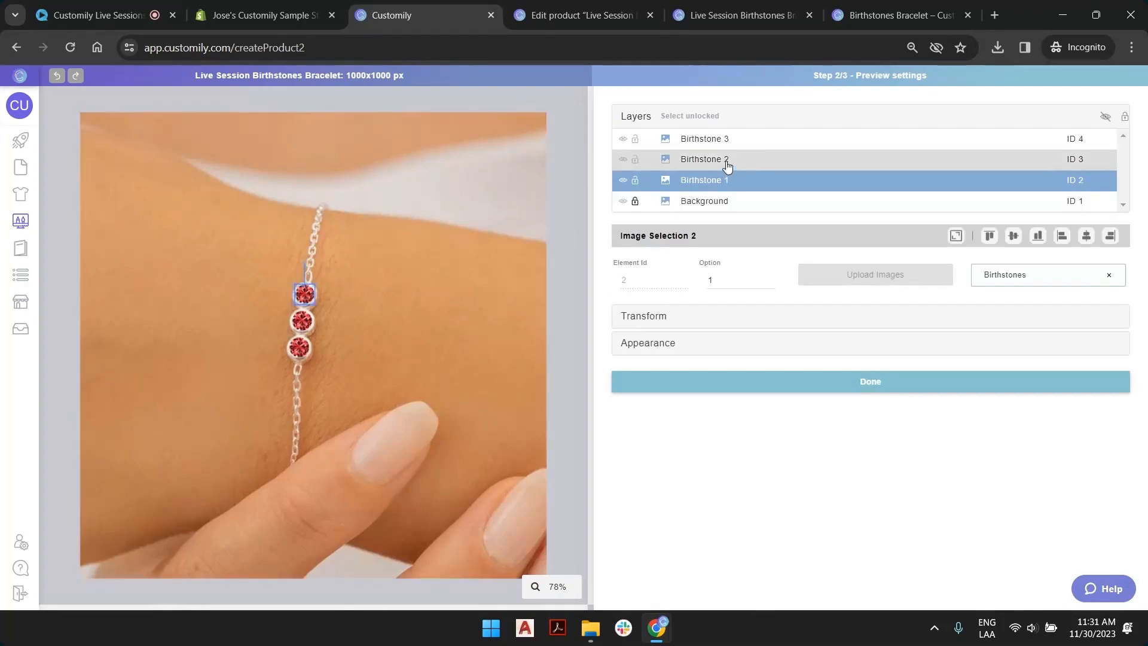
click(726, 160)
click(728, 144)
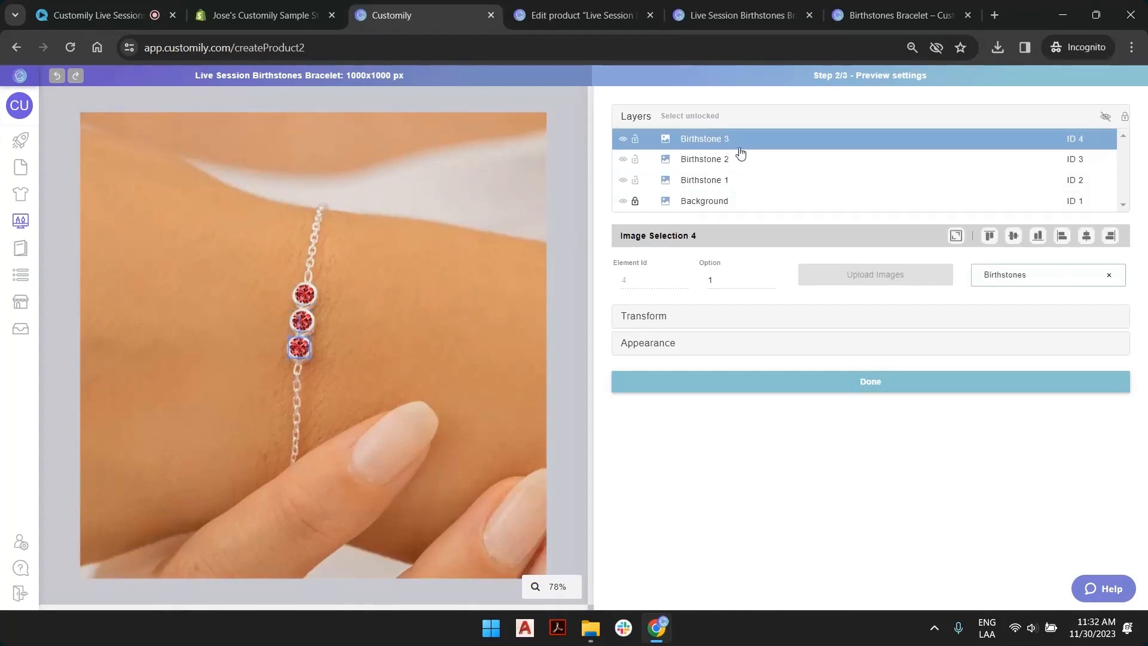
click(871, 382)
click(879, 307)
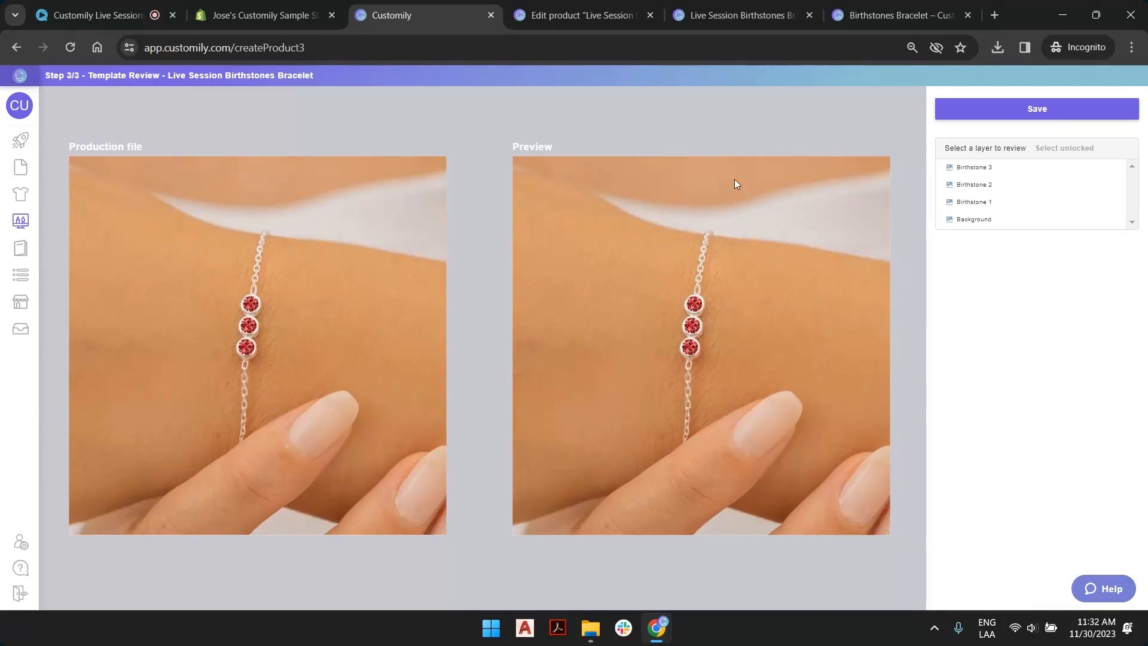
Step: Test the Birthstone 1 layer with image options 2 and 3 in the production file and preview
click(1033, 203)
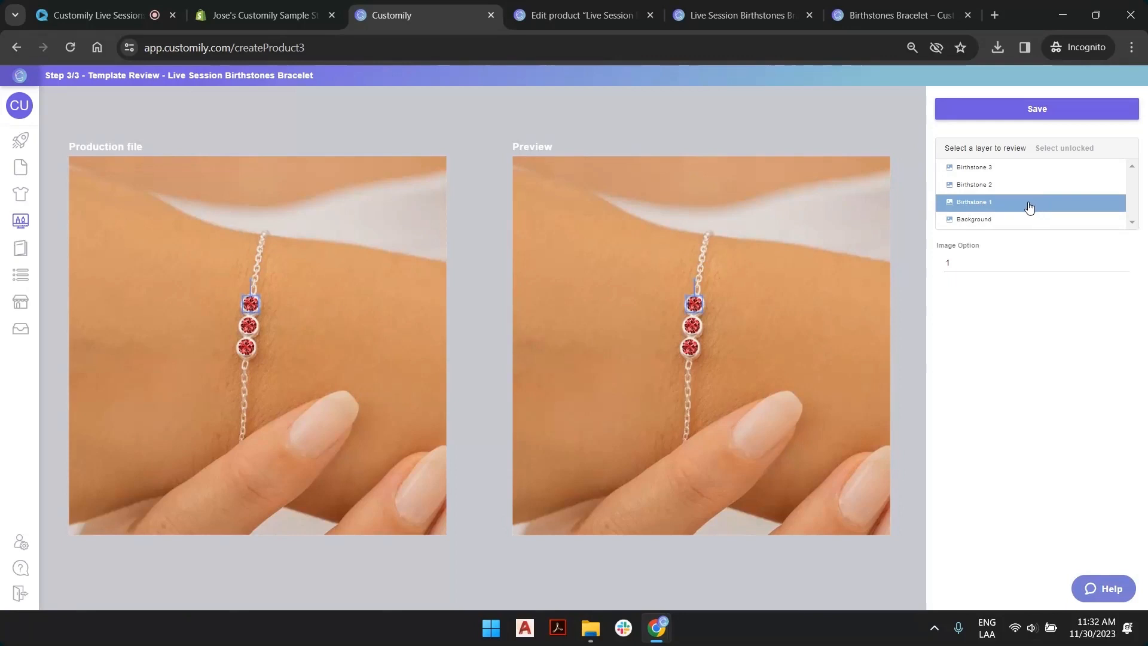
click(1124, 260)
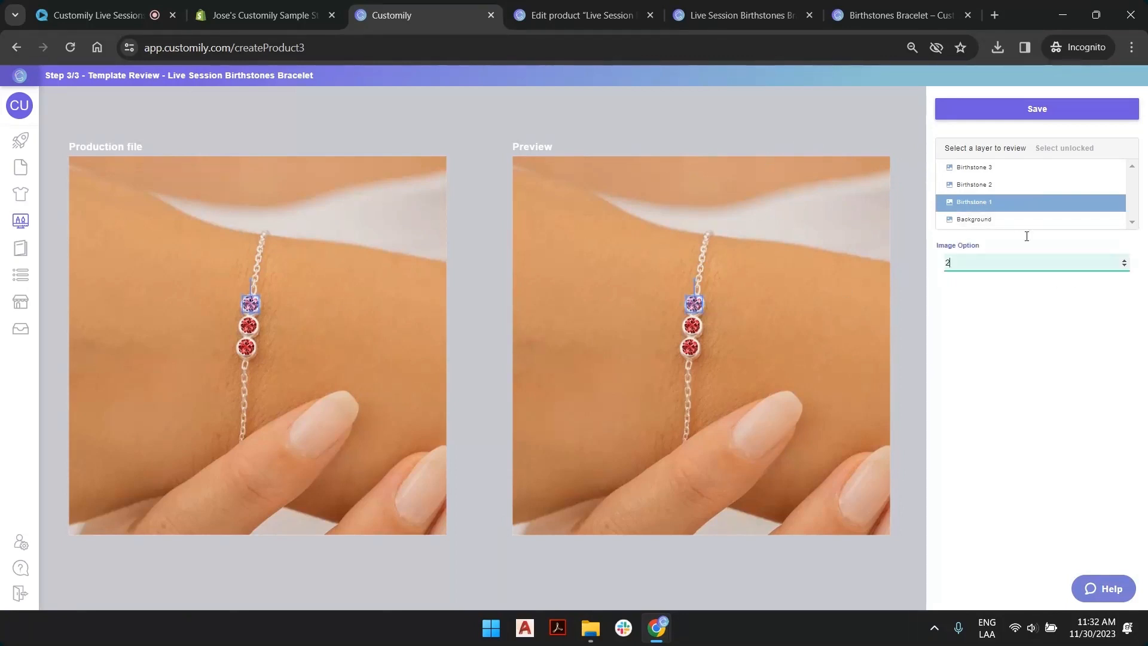
click(1124, 260)
click(482, 119)
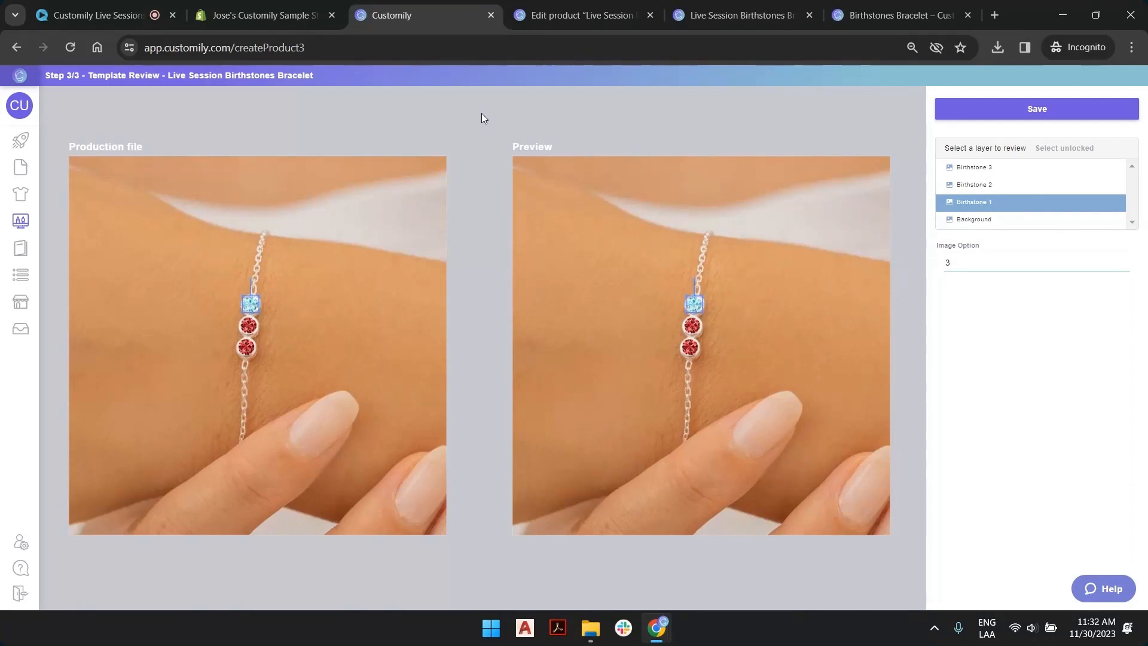
Step: Save the reviewed birthstones bracelet template and choose to connect it with a WooCommerce product
click(604, 195)
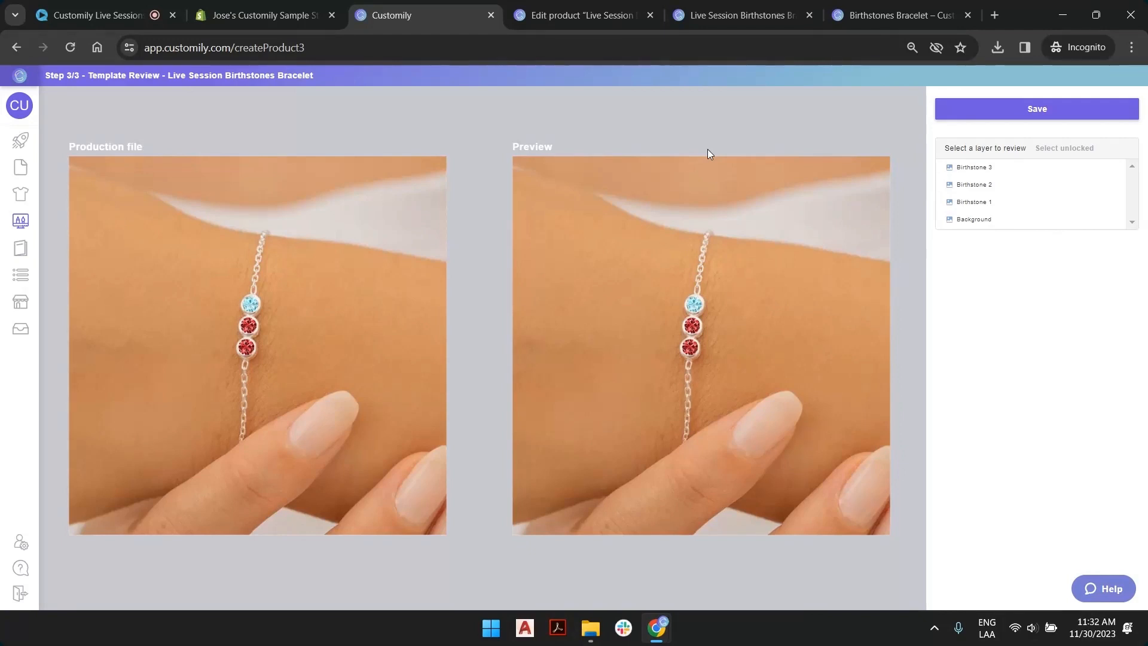
click(1056, 108)
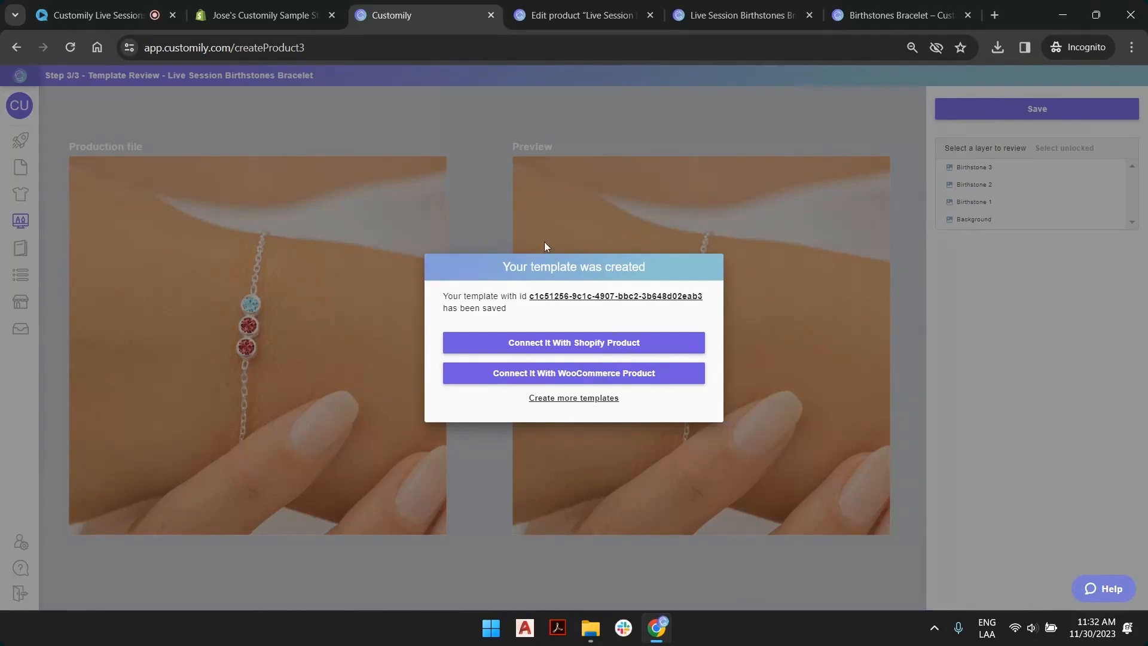
click(611, 379)
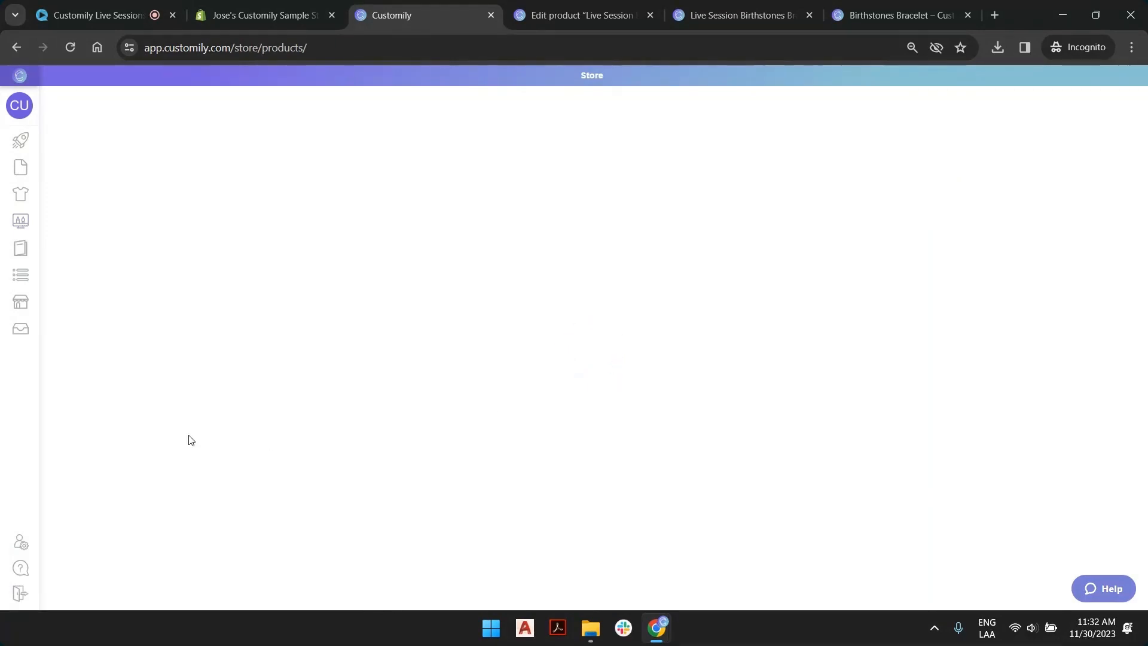
Step: Check the list of connected stores and view only the products linked to Customily
mouse_move(9, 311)
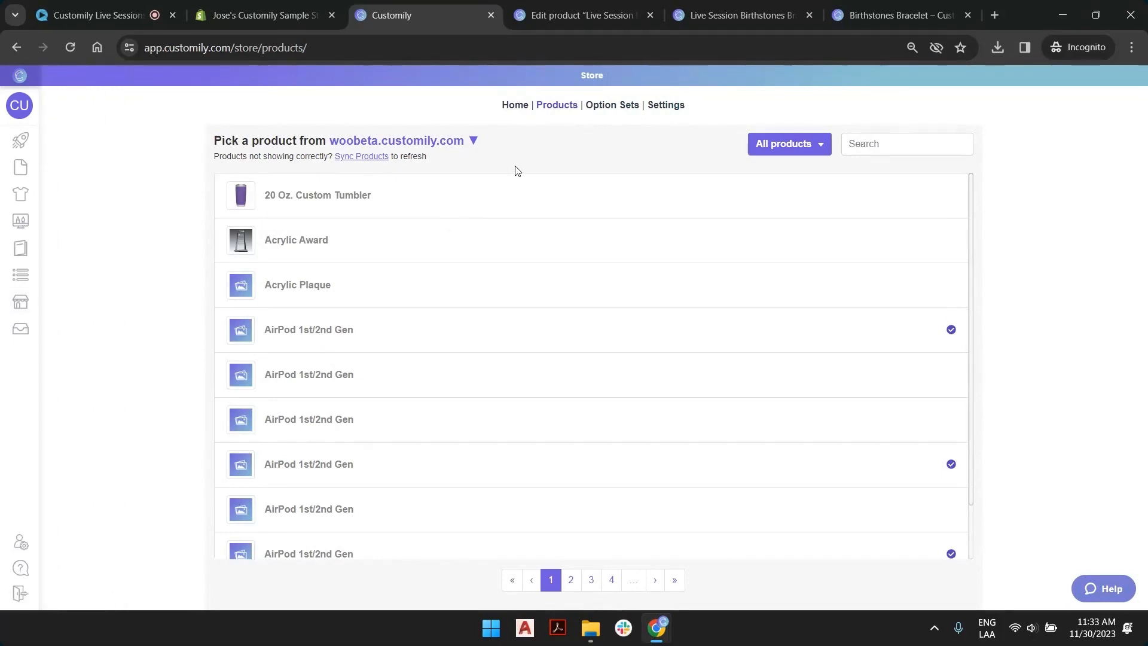
click(478, 141)
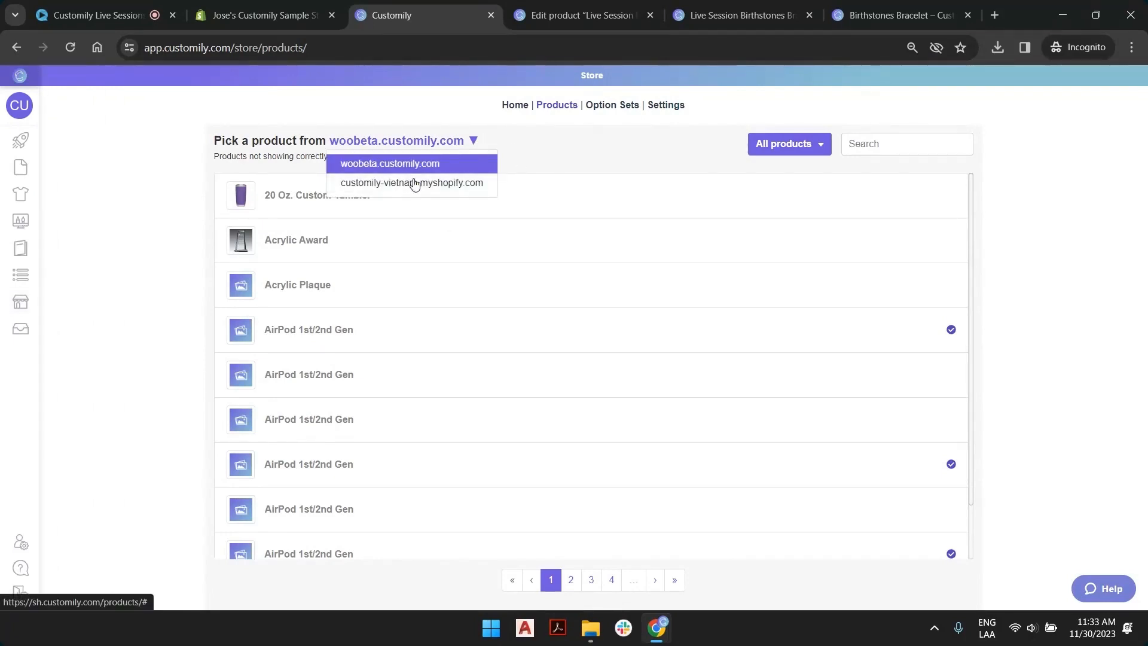
click(431, 123)
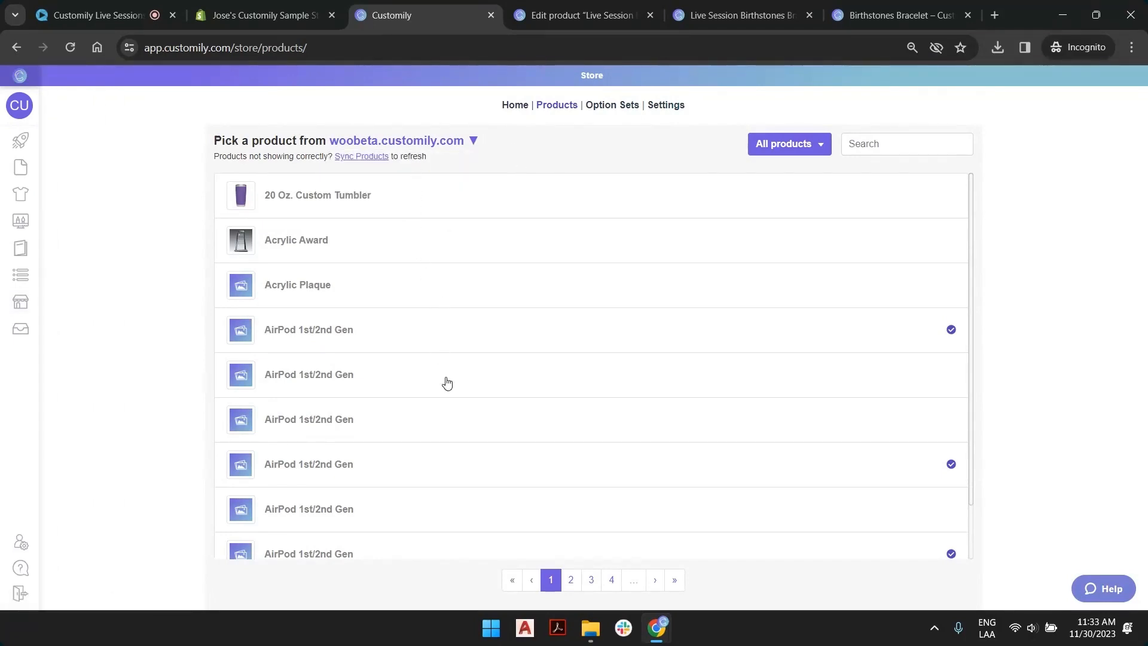
scroll(449, 406, down, 1)
scroll(450, 478, up, 1)
click(825, 153)
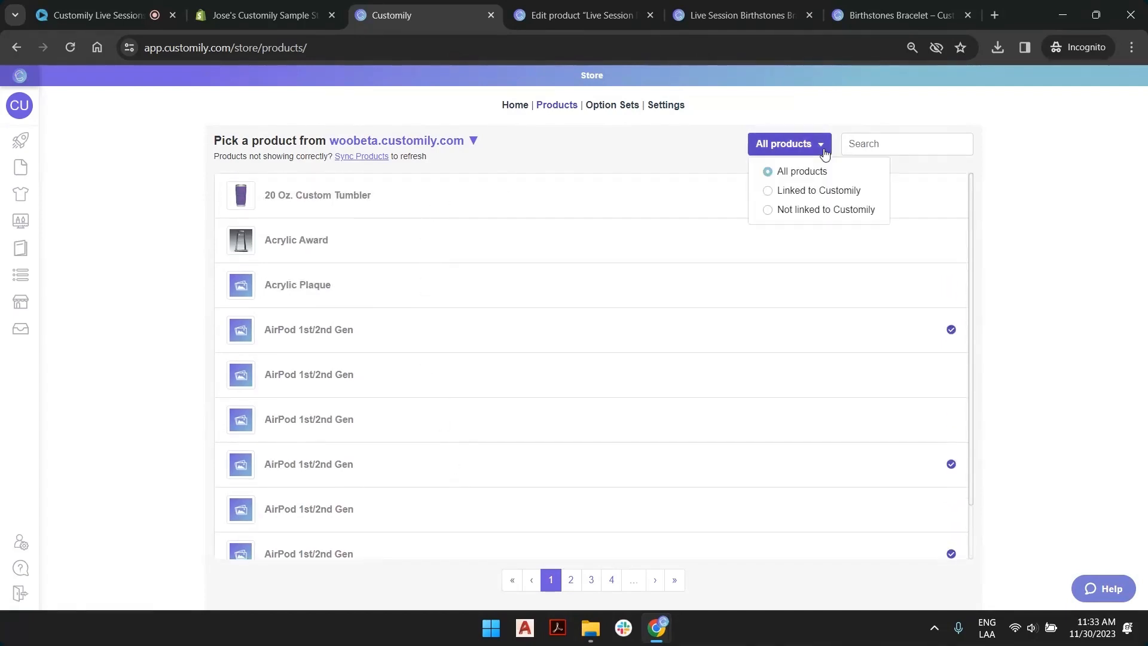
click(822, 190)
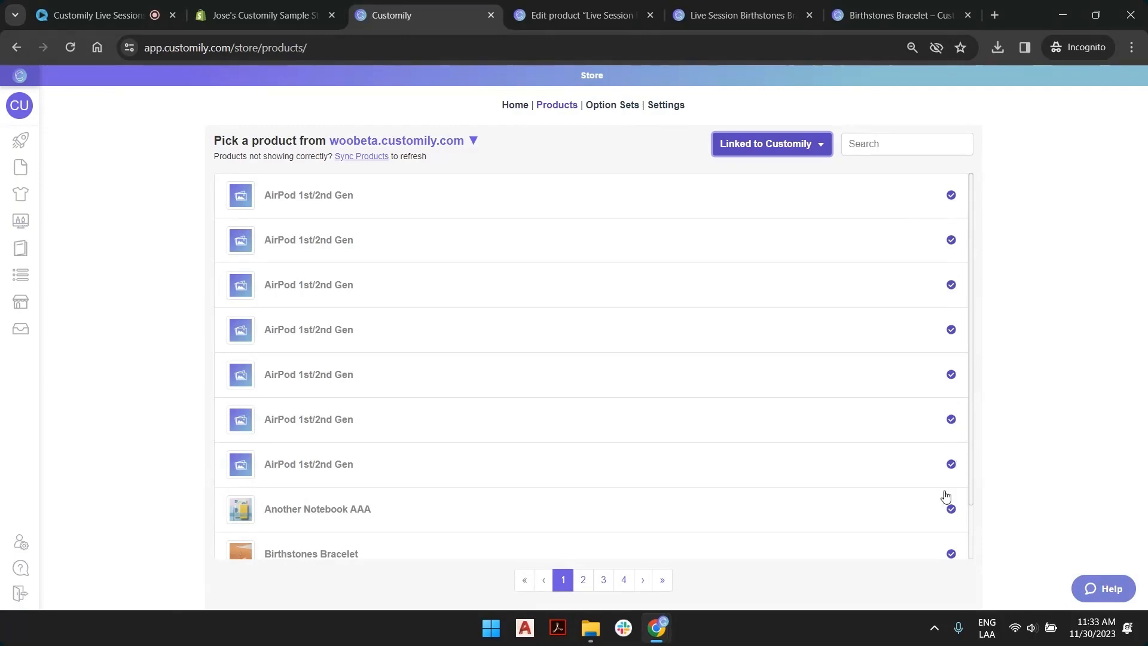
scroll(521, 357, down, 1)
scroll(531, 382, up, 1)
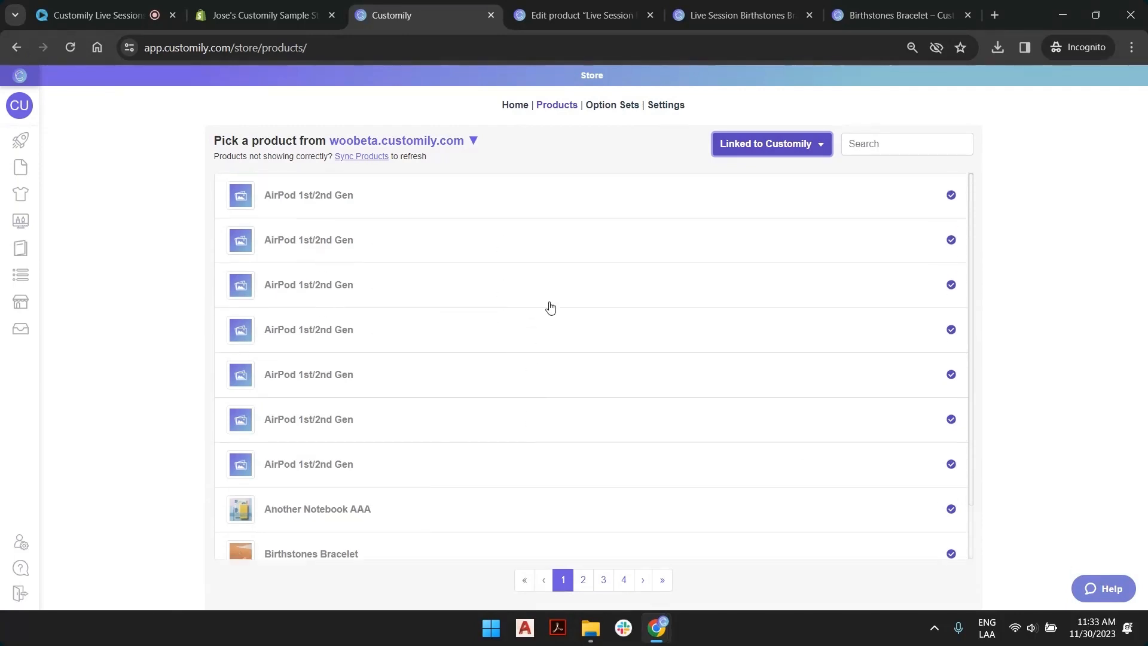
Step: Filter the store products to those not linked to Customily and browse pages 2 to 4
click(812, 145)
click(781, 209)
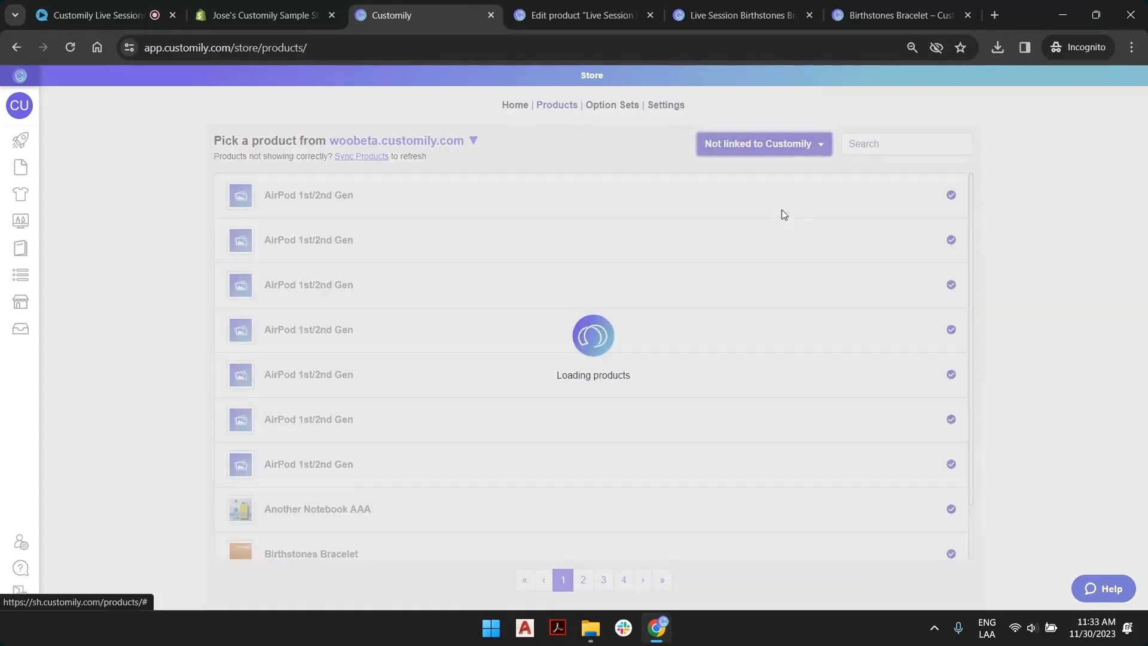
scroll(562, 239, down, 1)
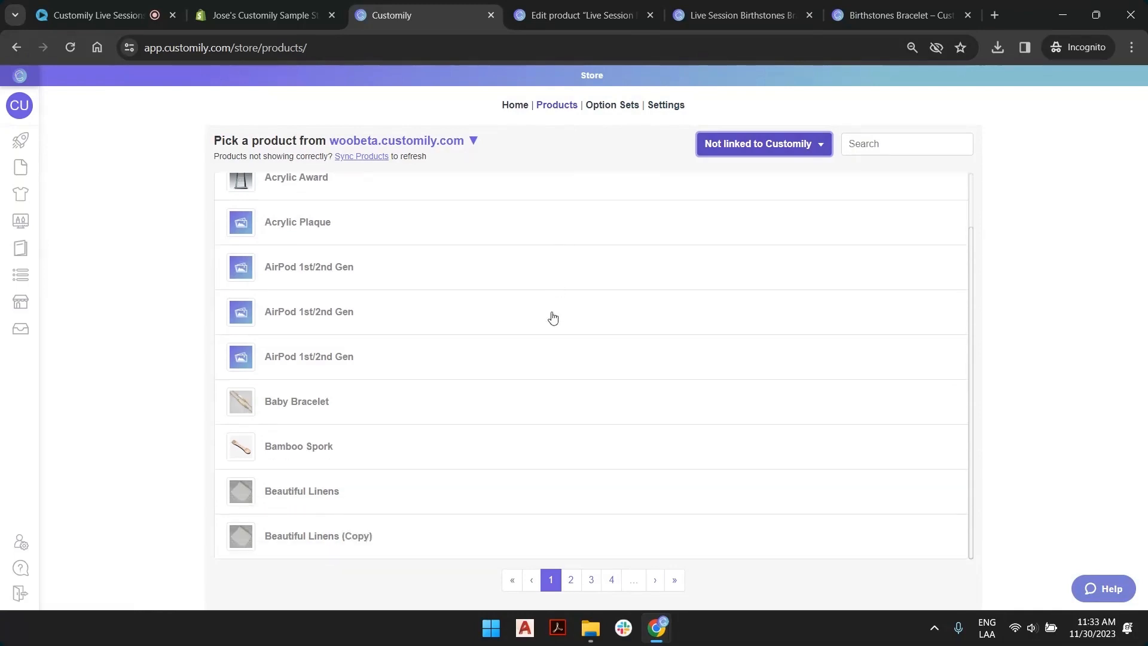
click(571, 579)
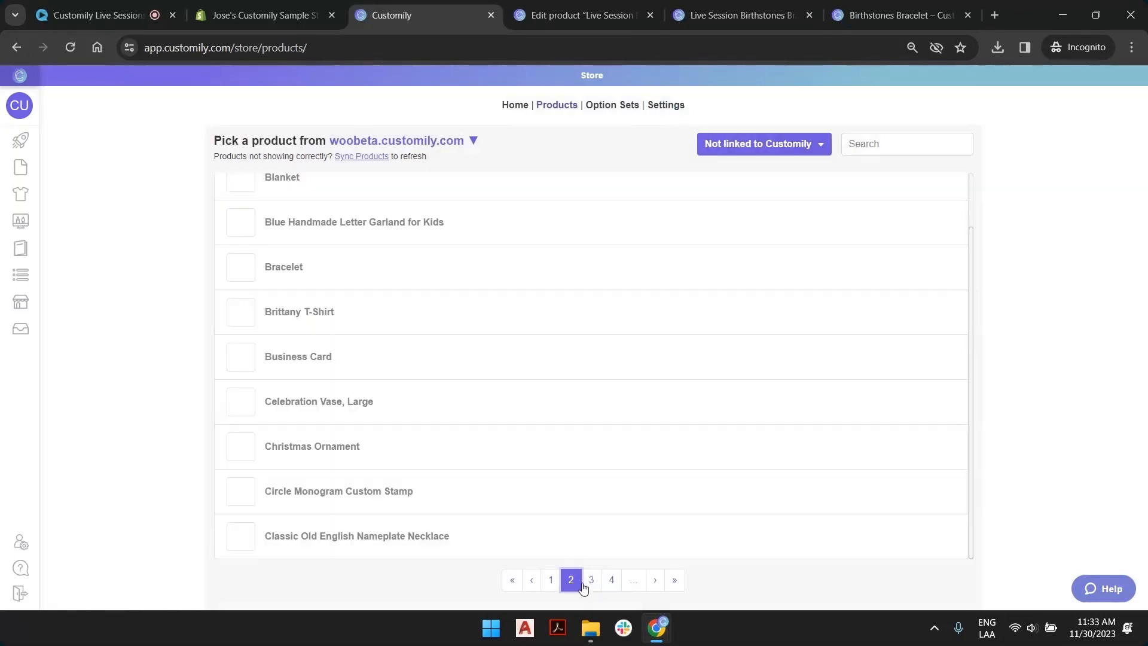
click(591, 581)
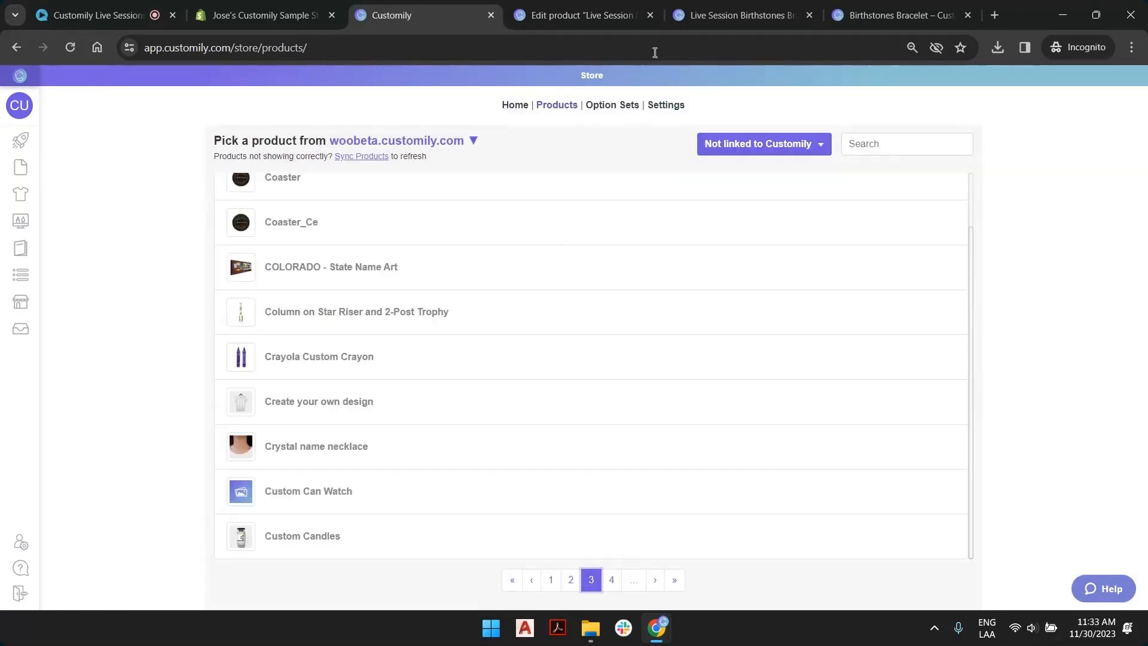
click(612, 581)
Step: Search the store products for "live" and open the Live Session Birthstones Bracelet product's settings
click(897, 144)
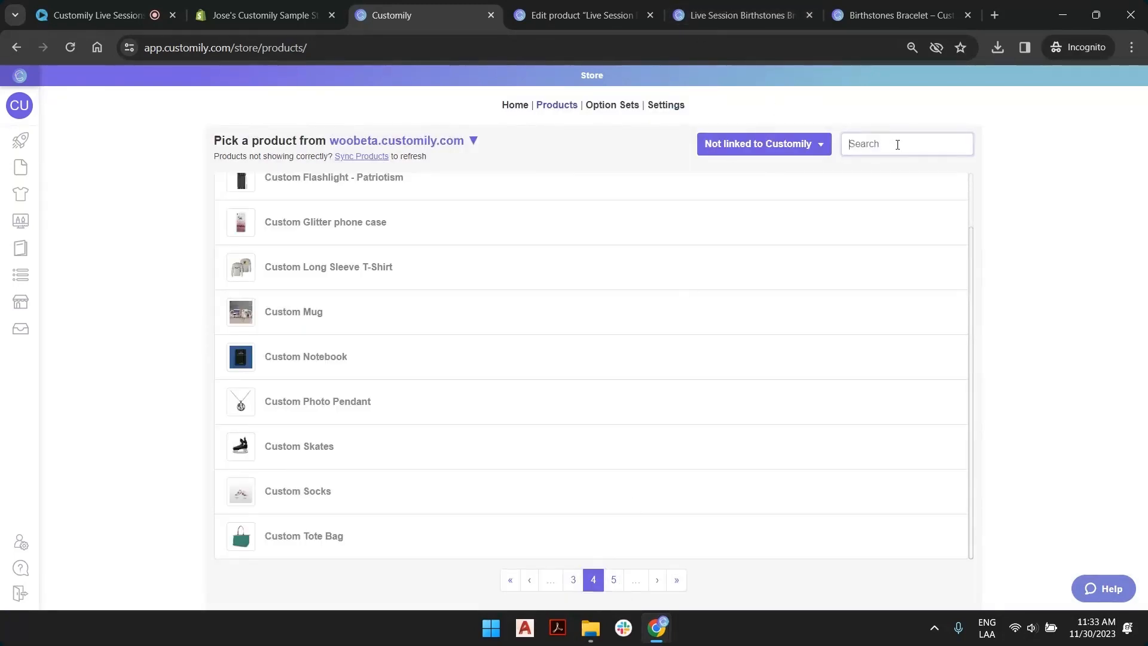
text(live)
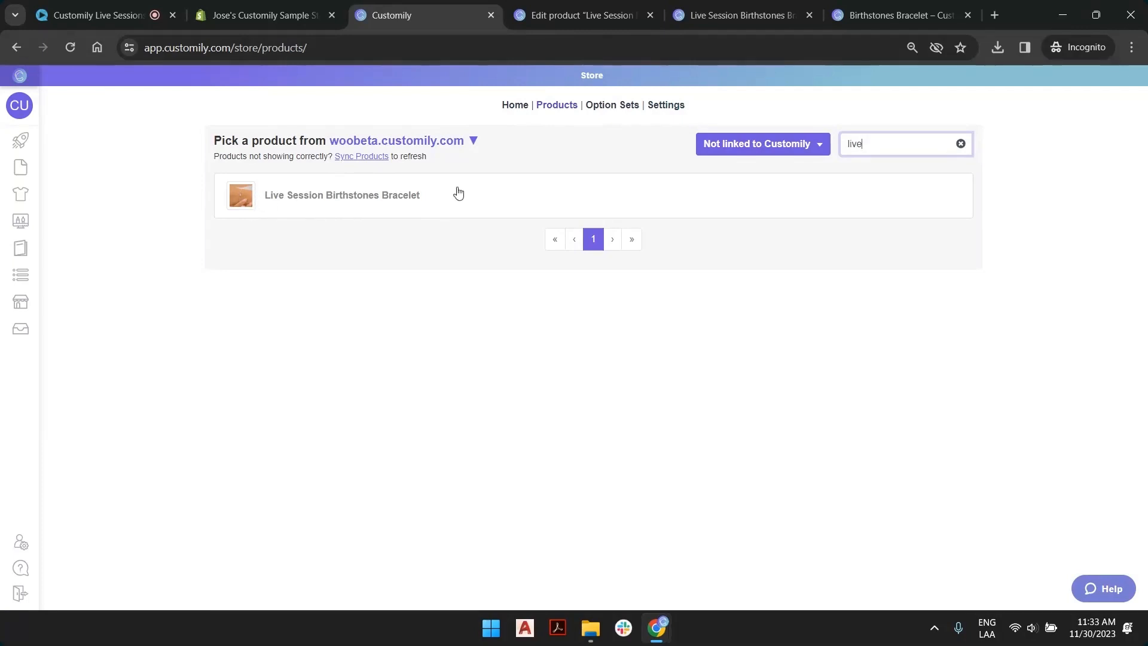
click(489, 202)
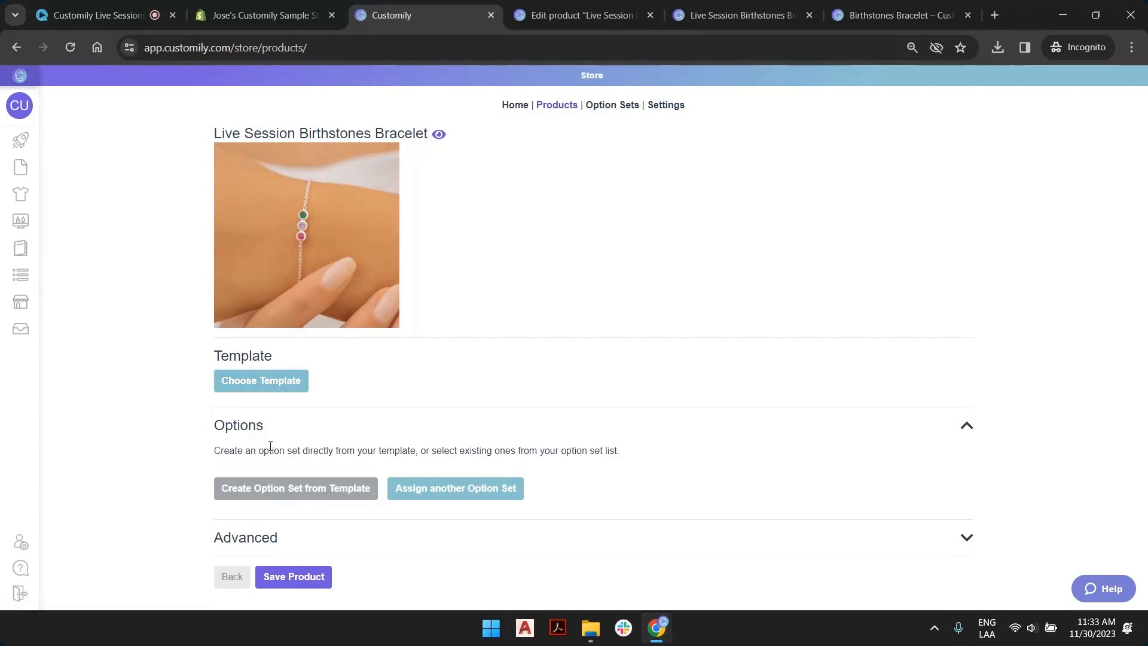
drag(270, 450, 449, 452)
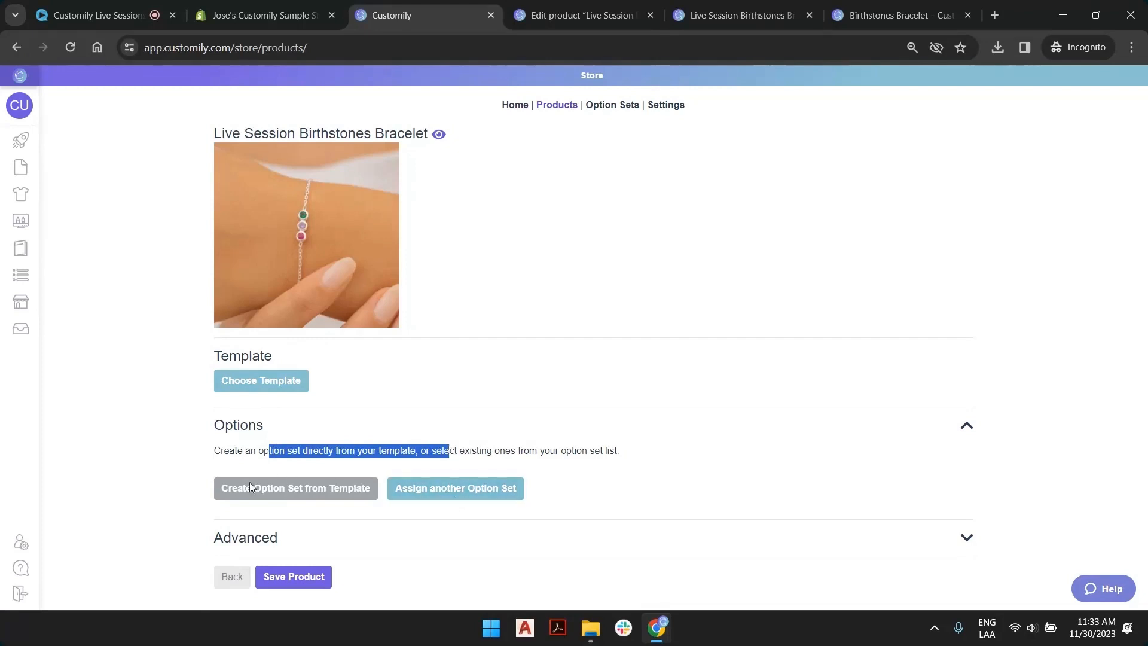
Step: Search the templates for "live" and assign the Live Session Birthstones Bracelet template to the product
click(257, 392)
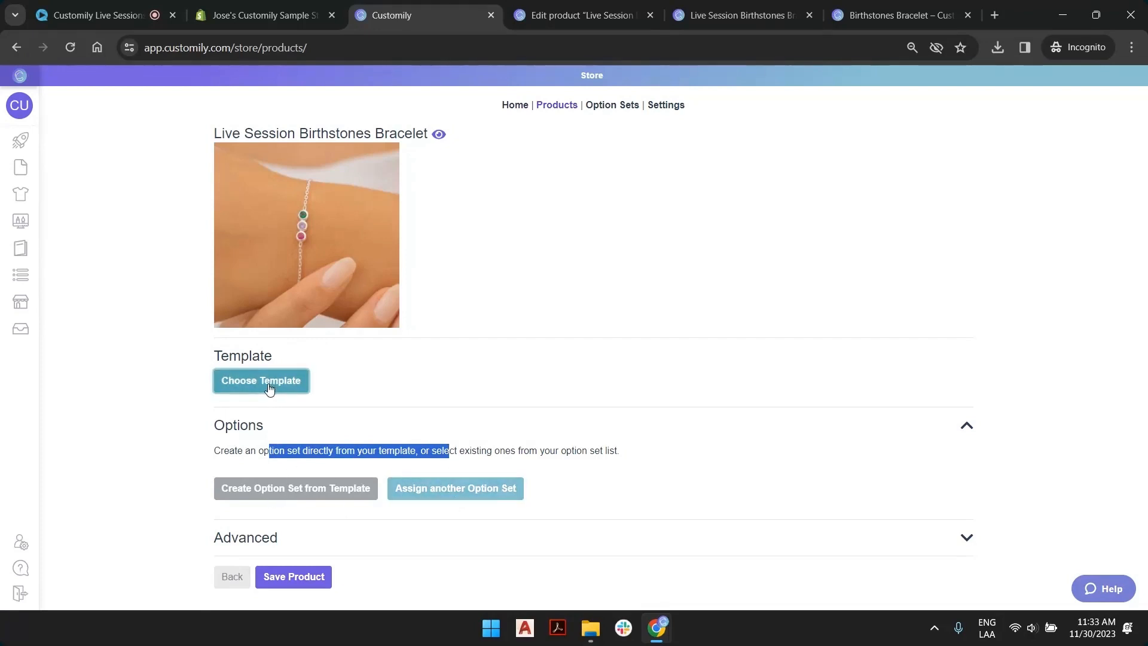
click(269, 388)
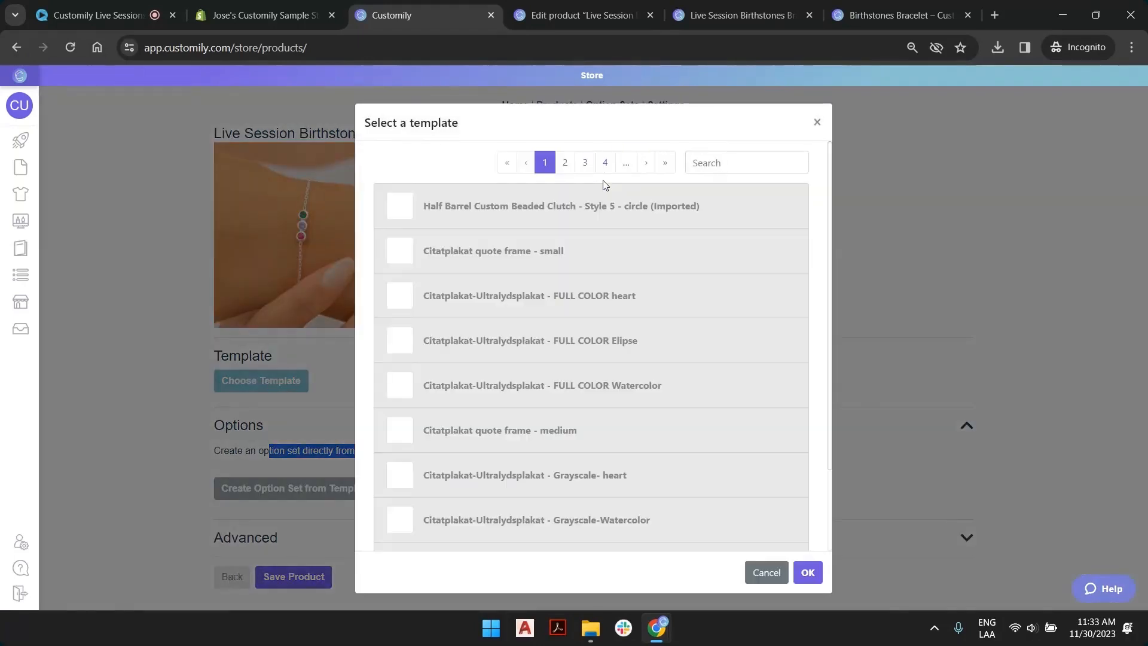
click(730, 160)
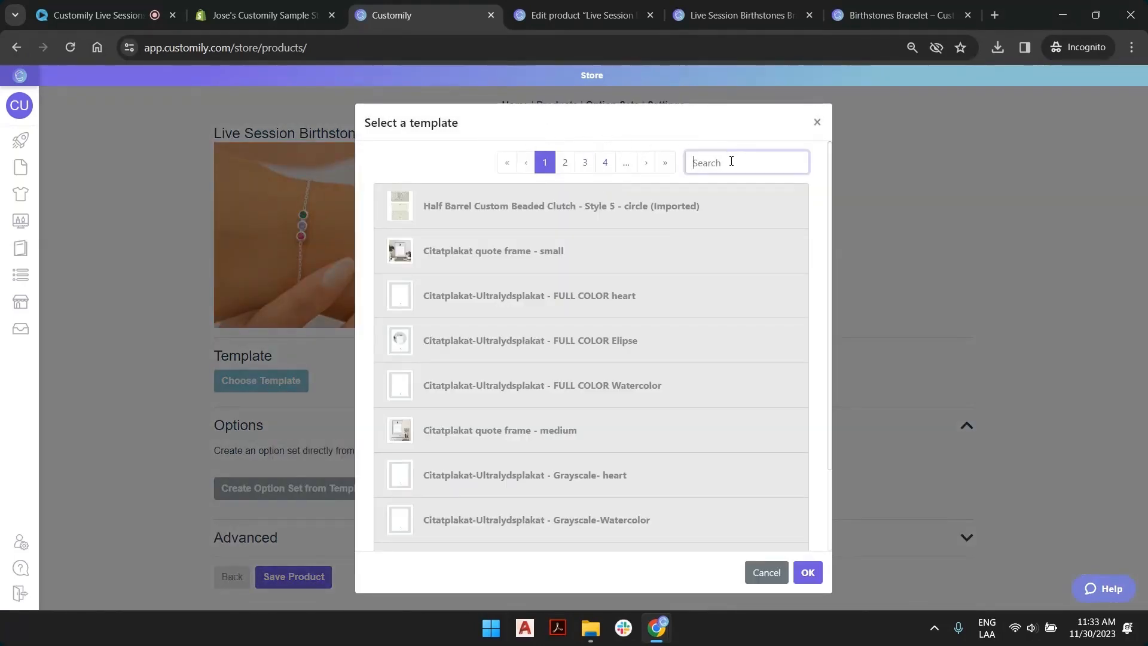
text(live)
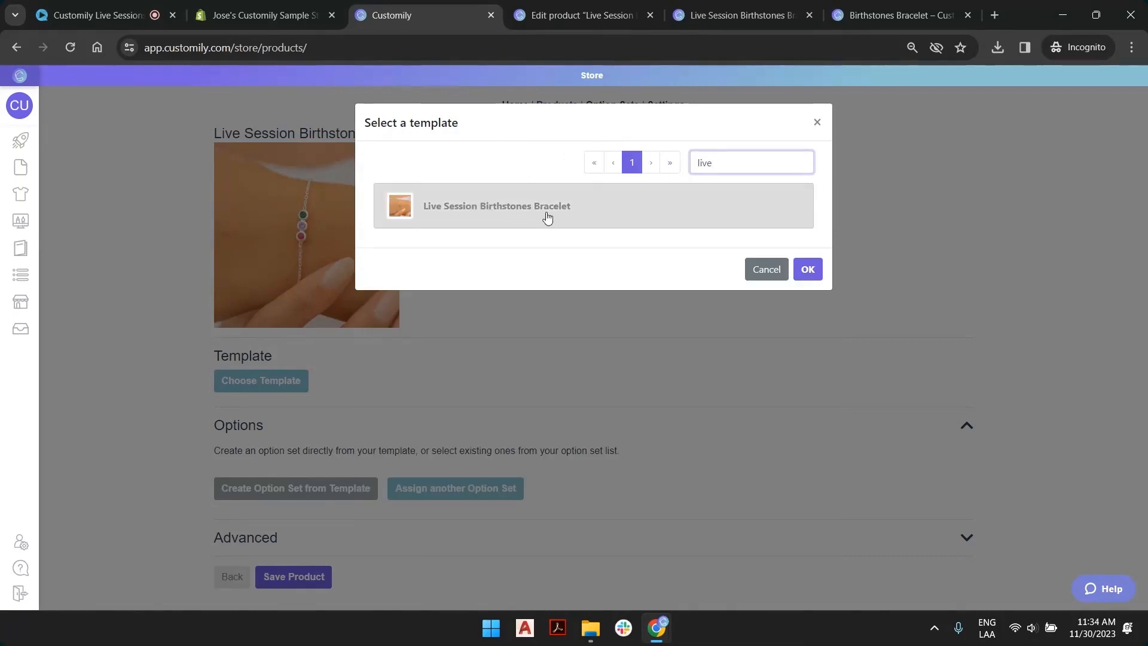
click(547, 216)
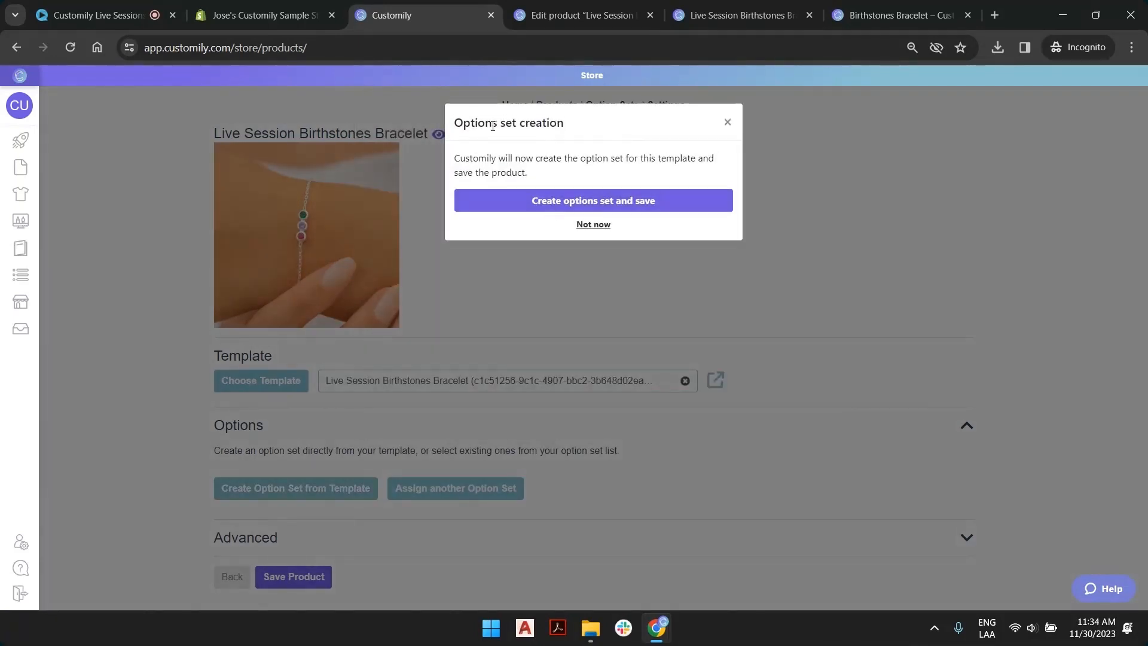
Step: Create the option set from the assigned template and save the product
click(616, 206)
click(608, 202)
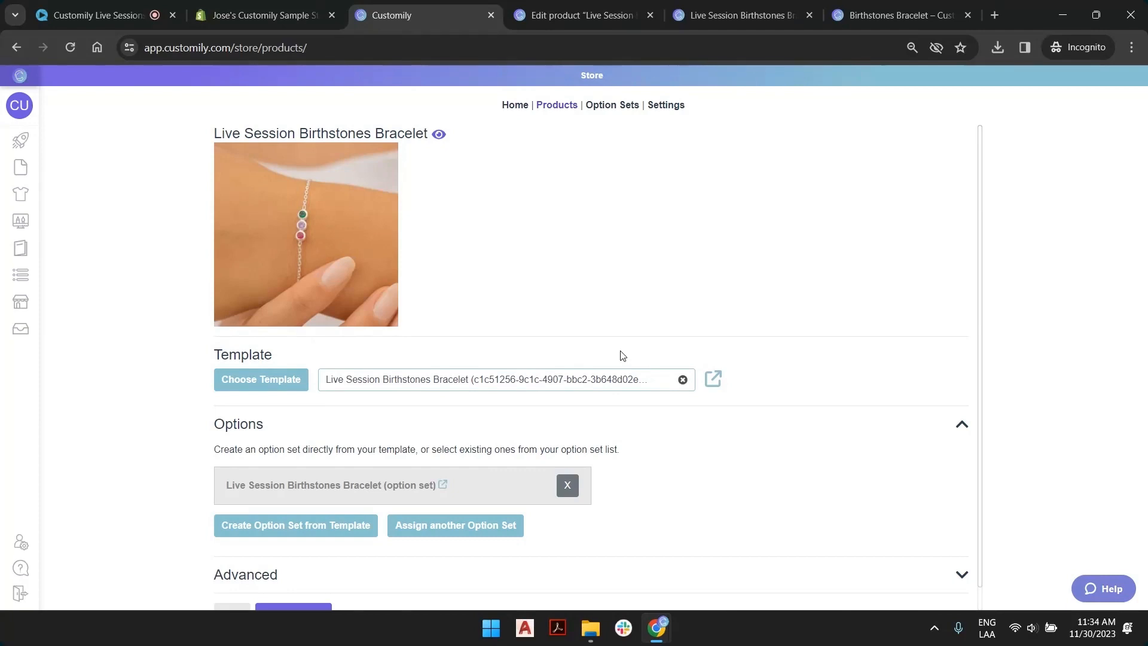
scroll(622, 356, down, 1)
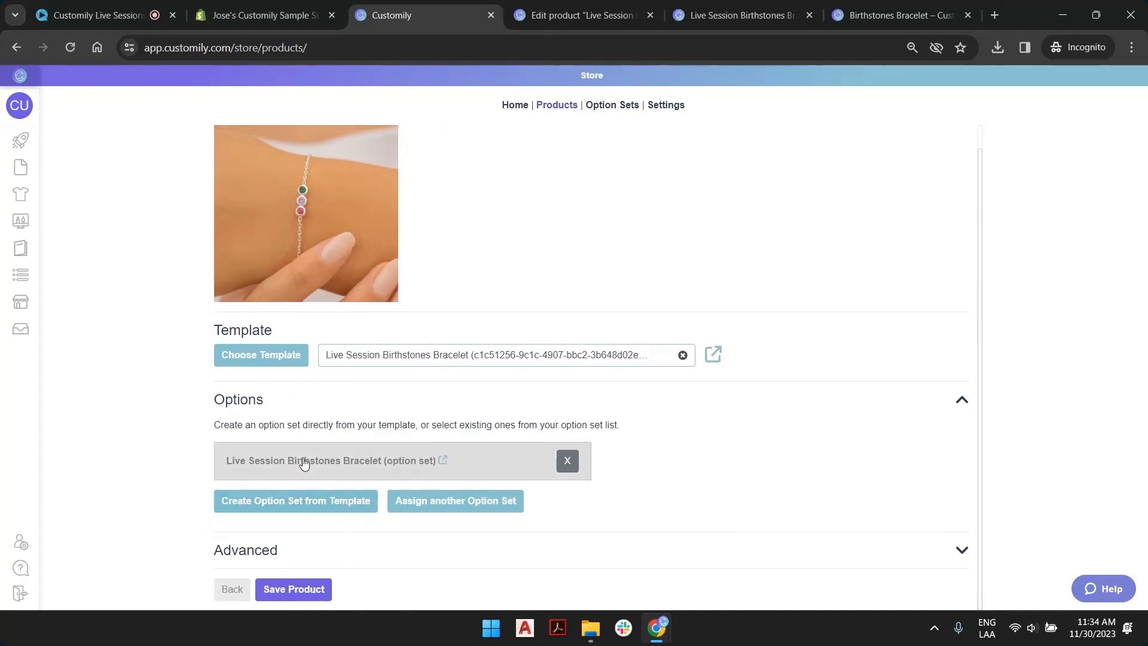
click(296, 592)
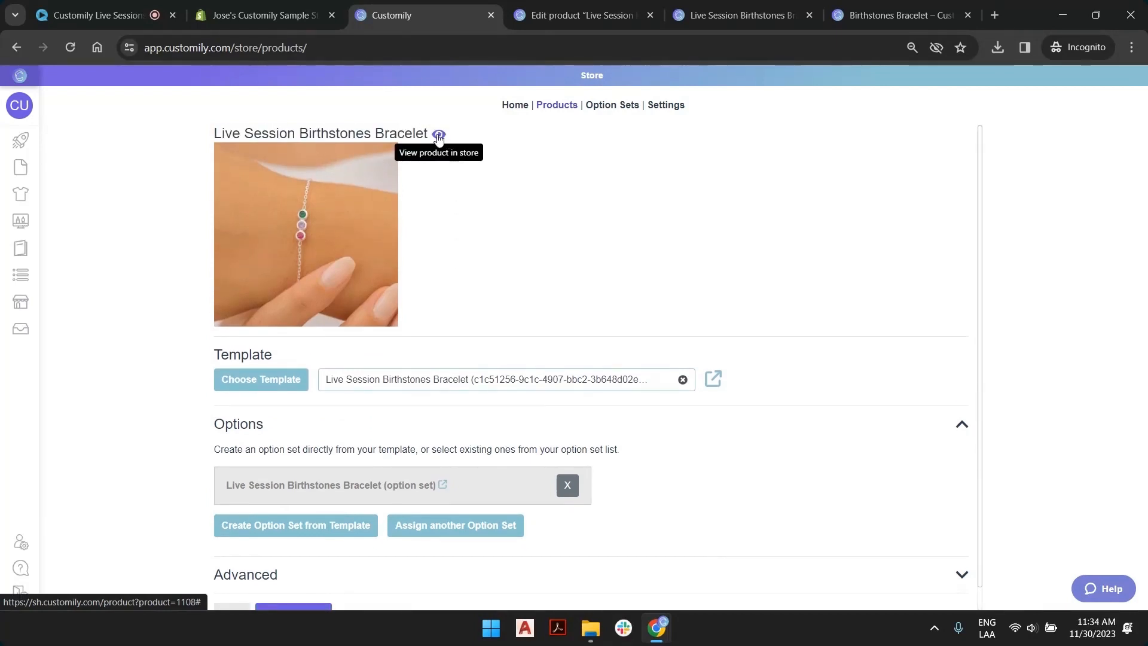
Step: Switch to the bracelet's storefront page, view its gallery images, and reload it to load the personalization options
click(712, 15)
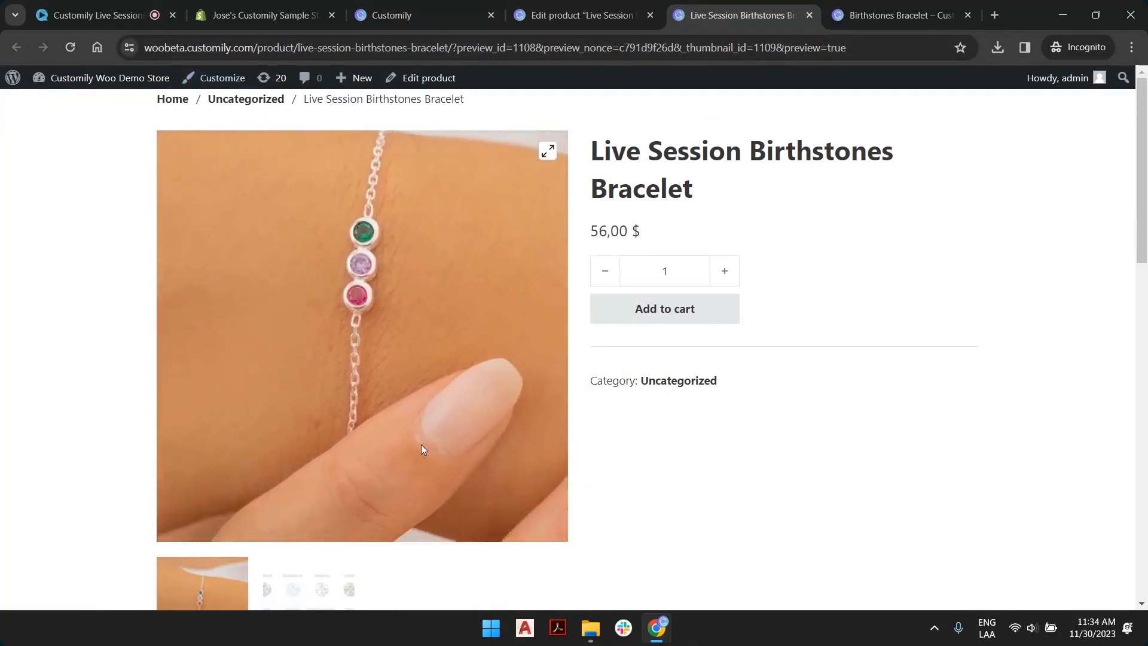
click(300, 579)
click(218, 394)
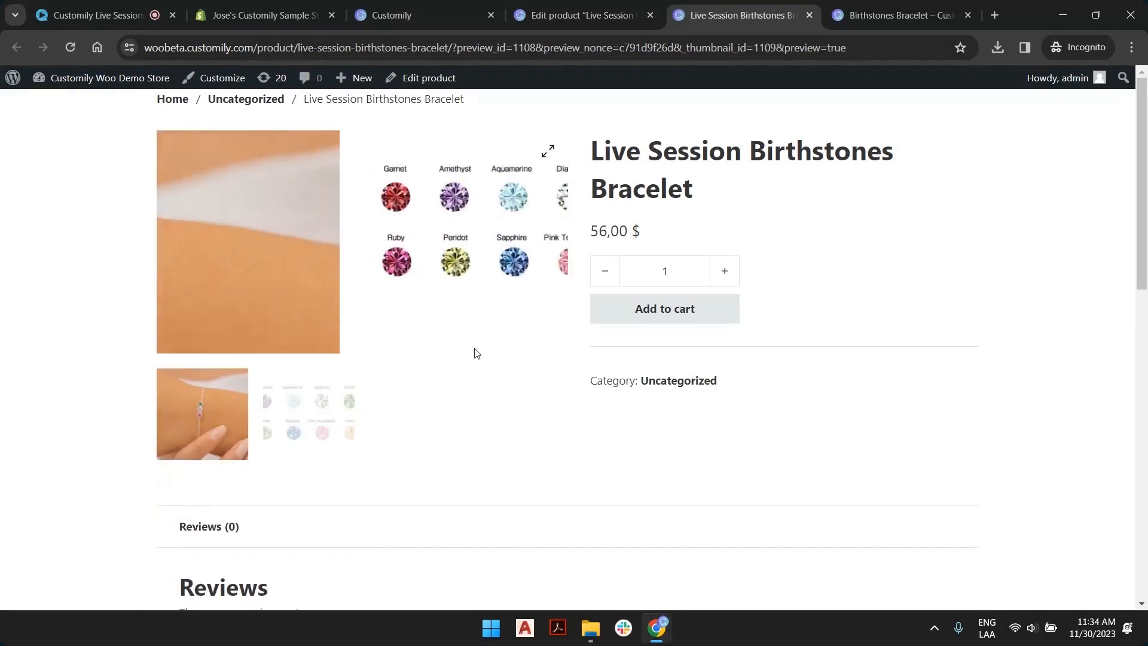
click(70, 51)
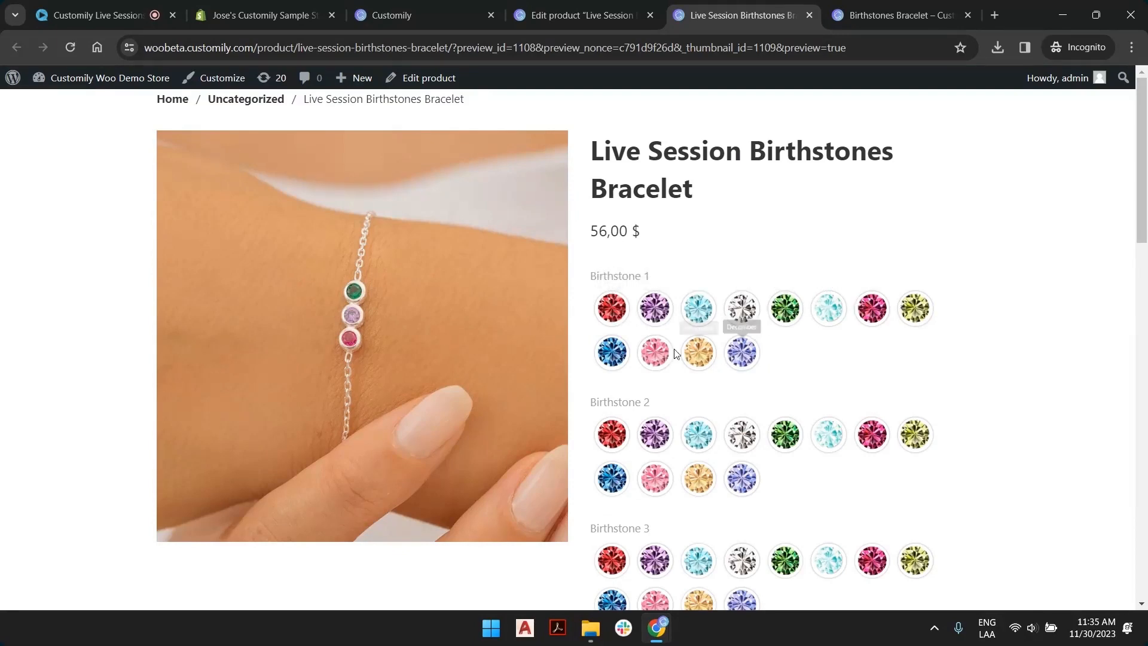
Step: Test the storefront options with a light blue Birthstone 1, a yellow Birthstone 2, and the green May Birthstone 3
click(698, 311)
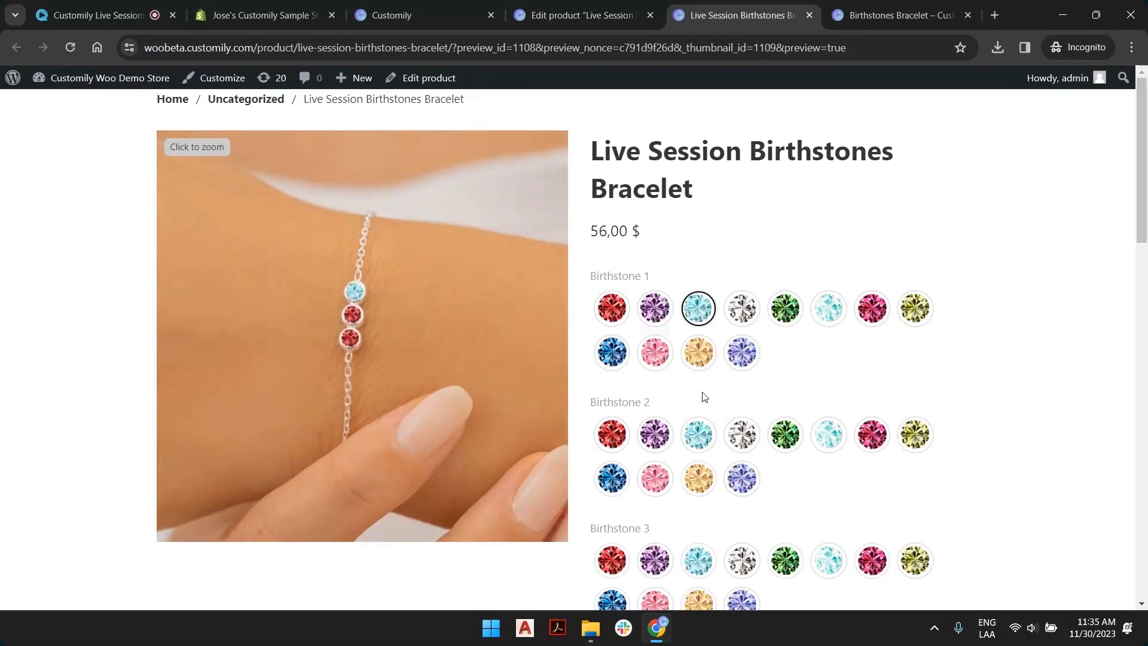
click(699, 478)
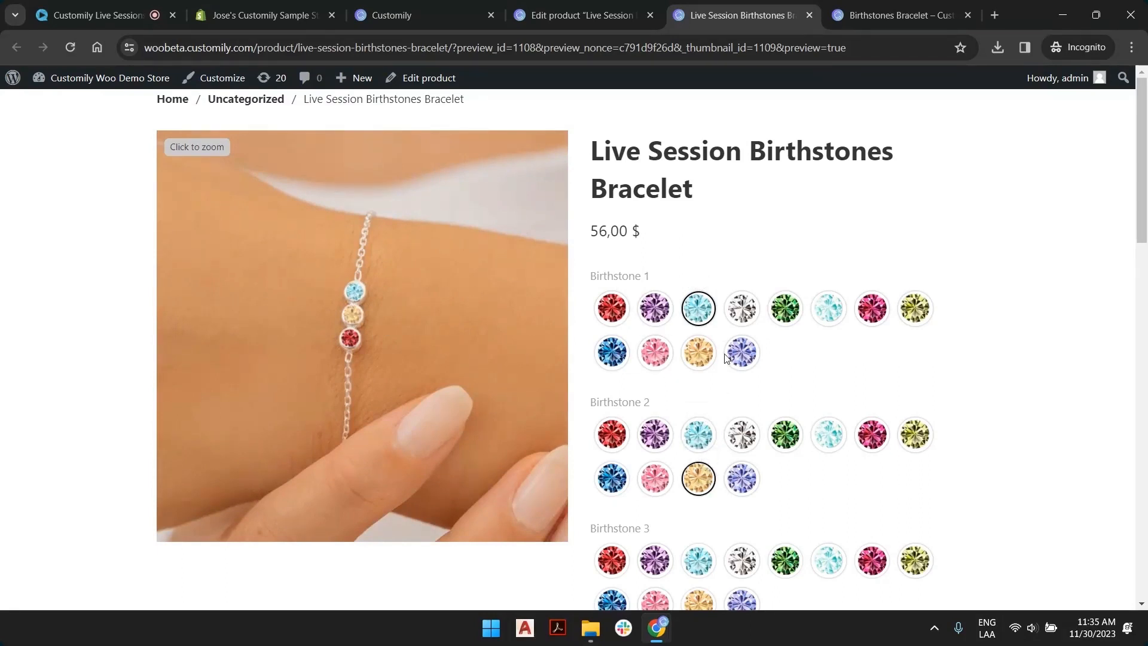
scroll(726, 382, down, 3)
click(792, 421)
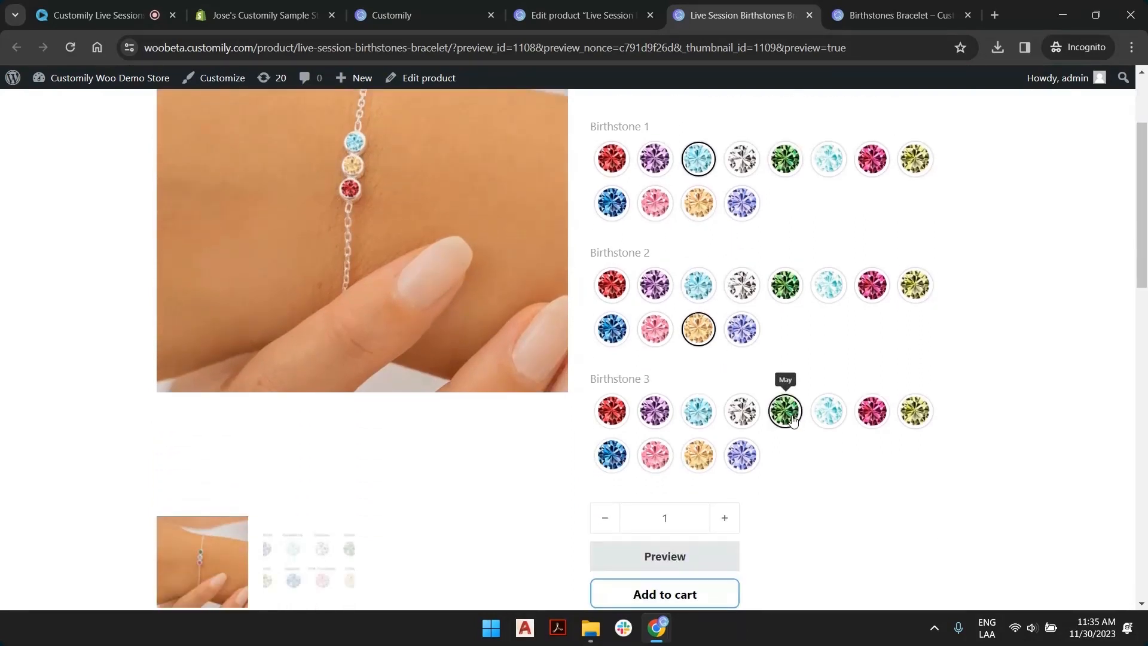
scroll(760, 317, up, 3)
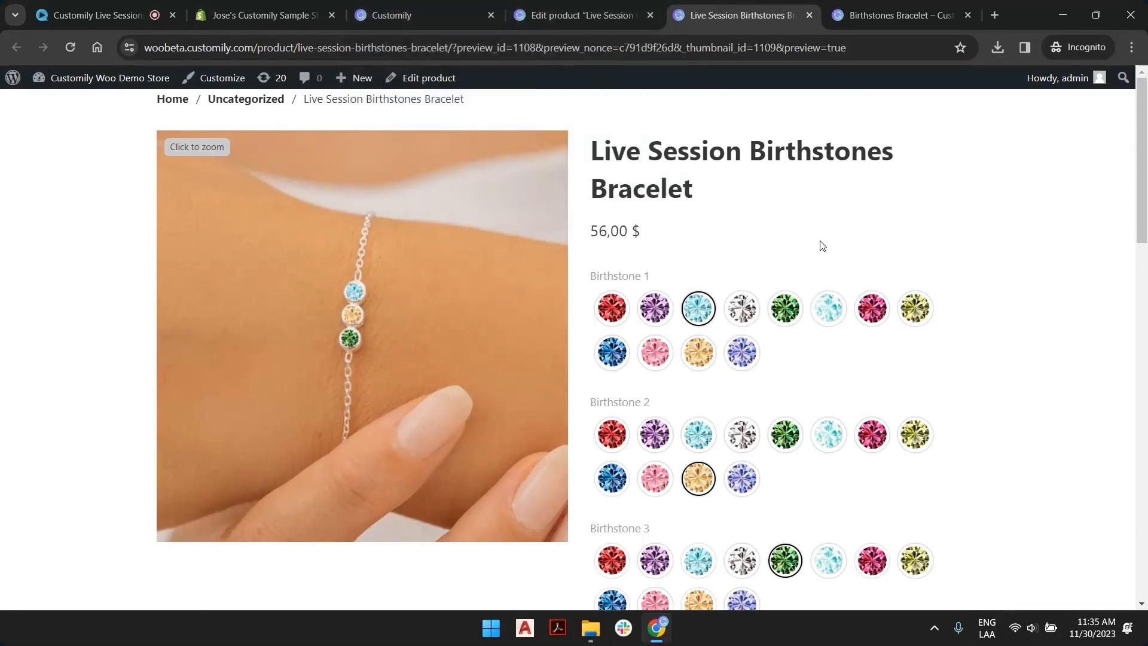
Step: Look over the storefront page with its birthstone options and return to the bracelet's product settings in Customily
scroll(819, 243, down, 5)
scroll(745, 277, up, 5)
click(394, 15)
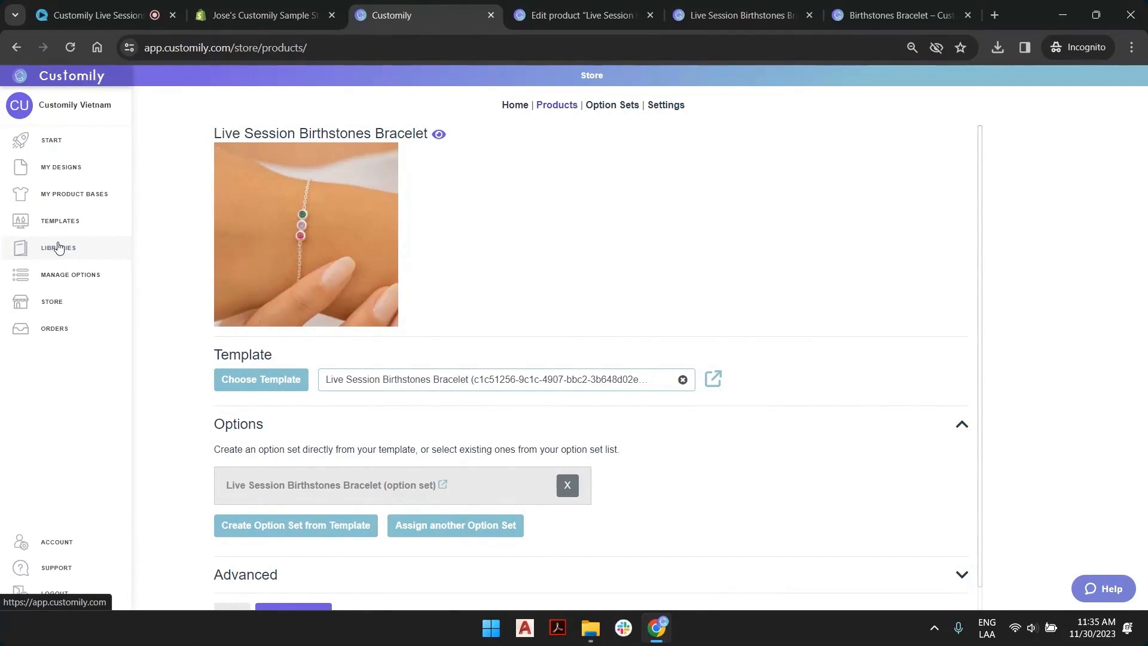
click(737, 15)
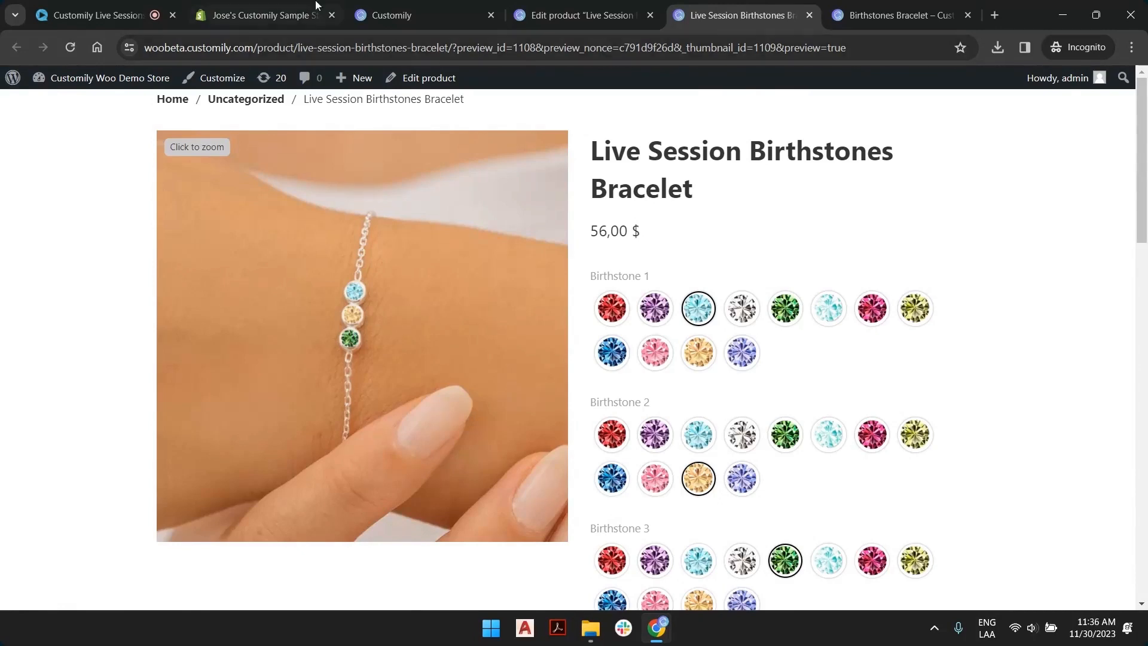
click(400, 11)
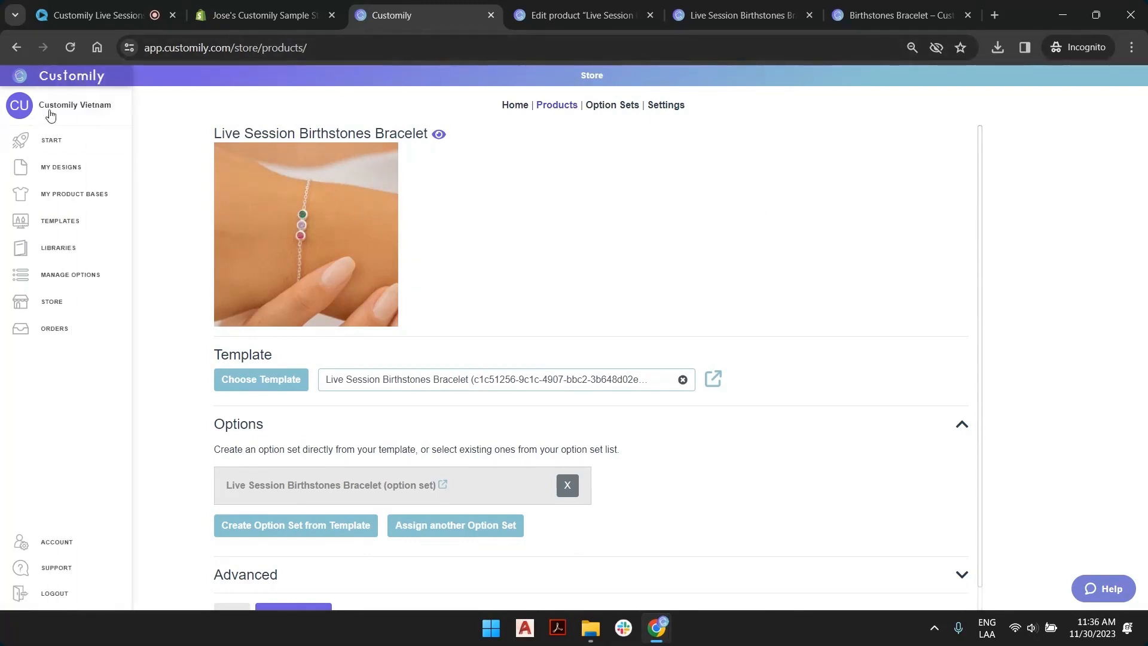
Step: Remove the assigned template and the option set from the bracelet product and save it
click(683, 381)
click(568, 485)
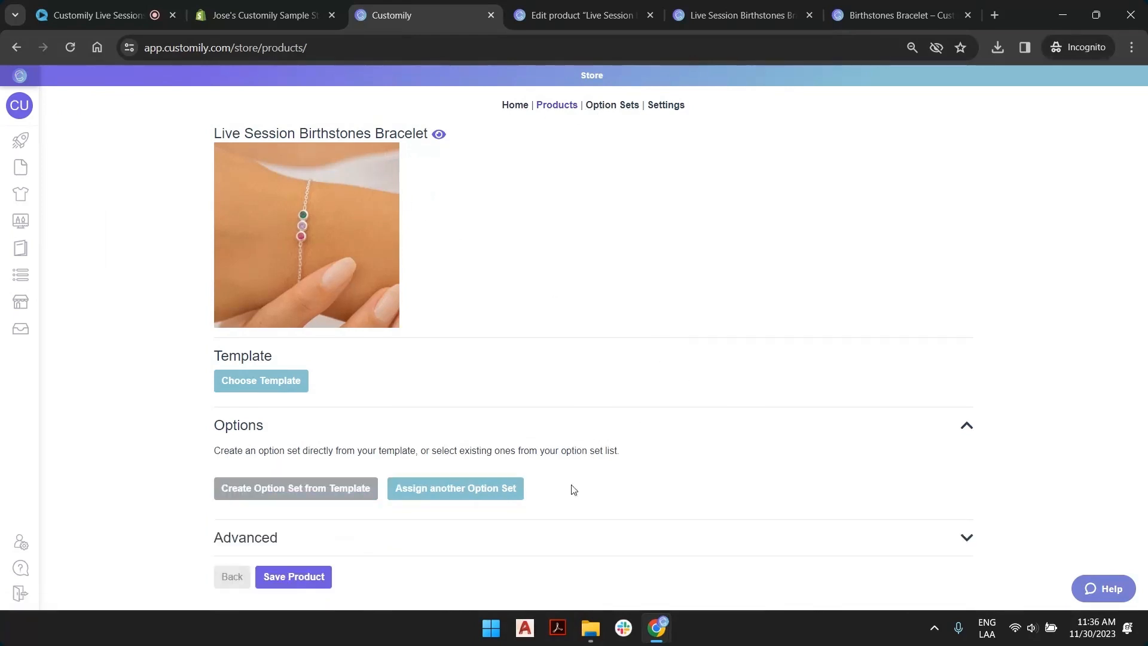
click(291, 577)
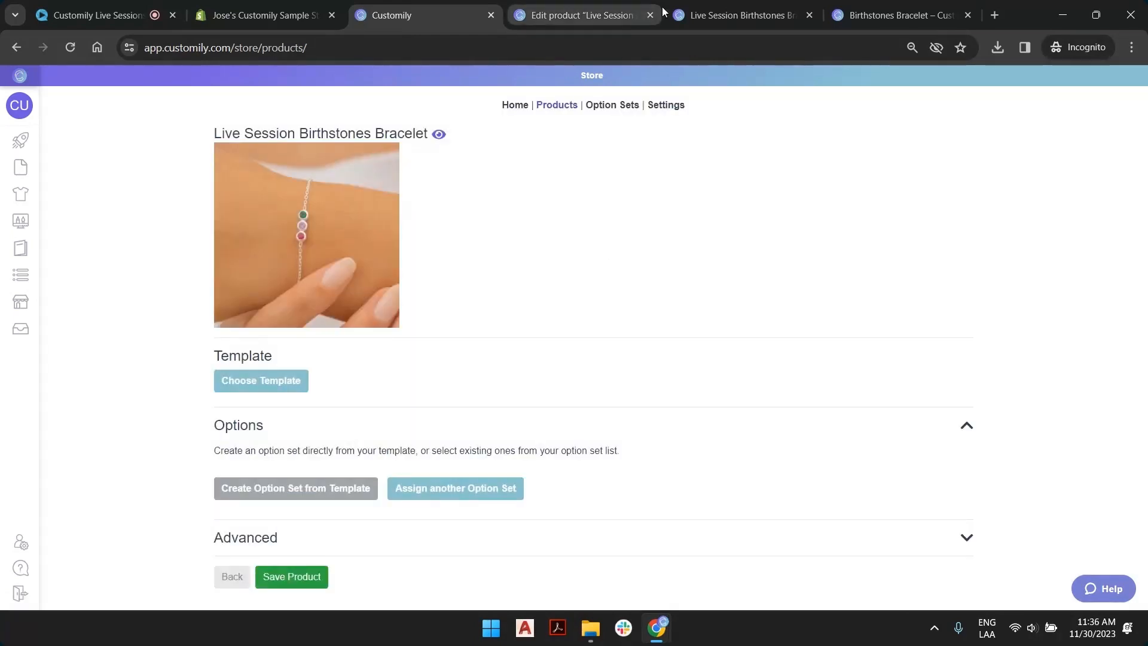
Step: Reload the bracelet's storefront page to check it without personalization and return to its product settings in Customily
click(697, 16)
click(73, 48)
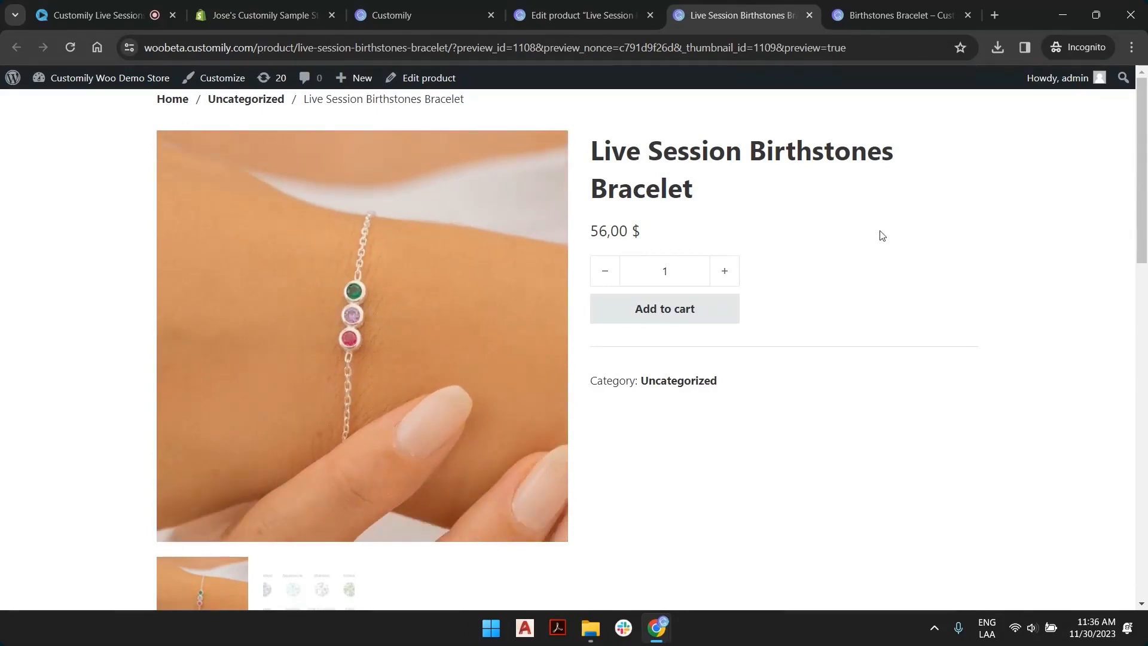
click(578, 5)
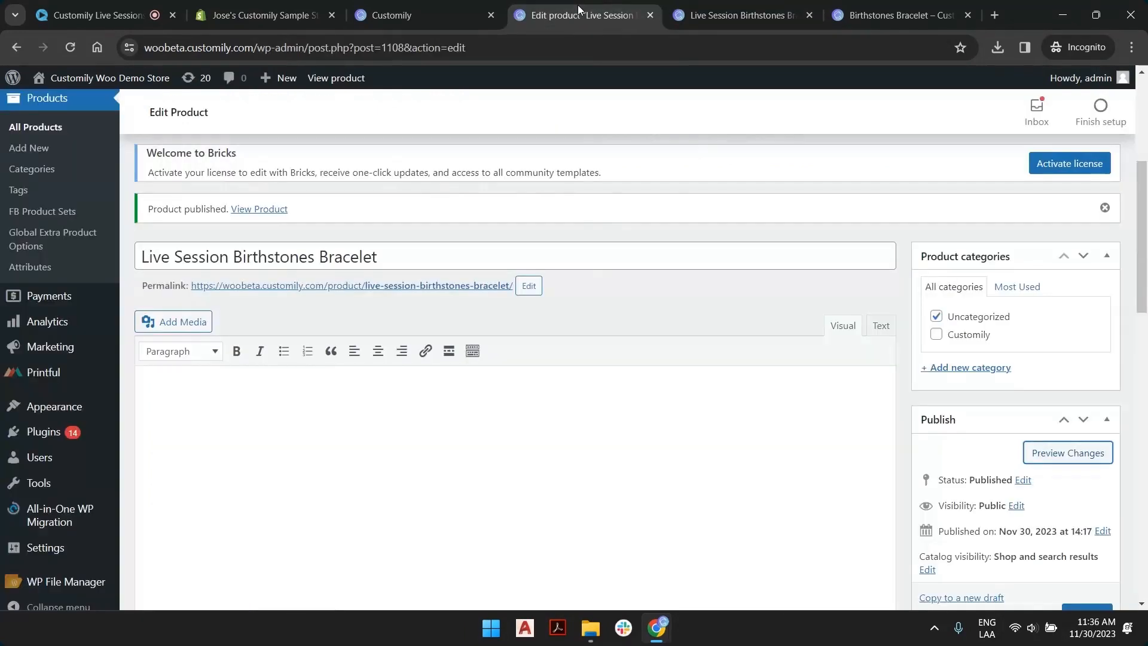
click(454, 5)
Step: Assign the Live Session Birthstones Bracelet template to the product and decline creating a new option set
click(301, 383)
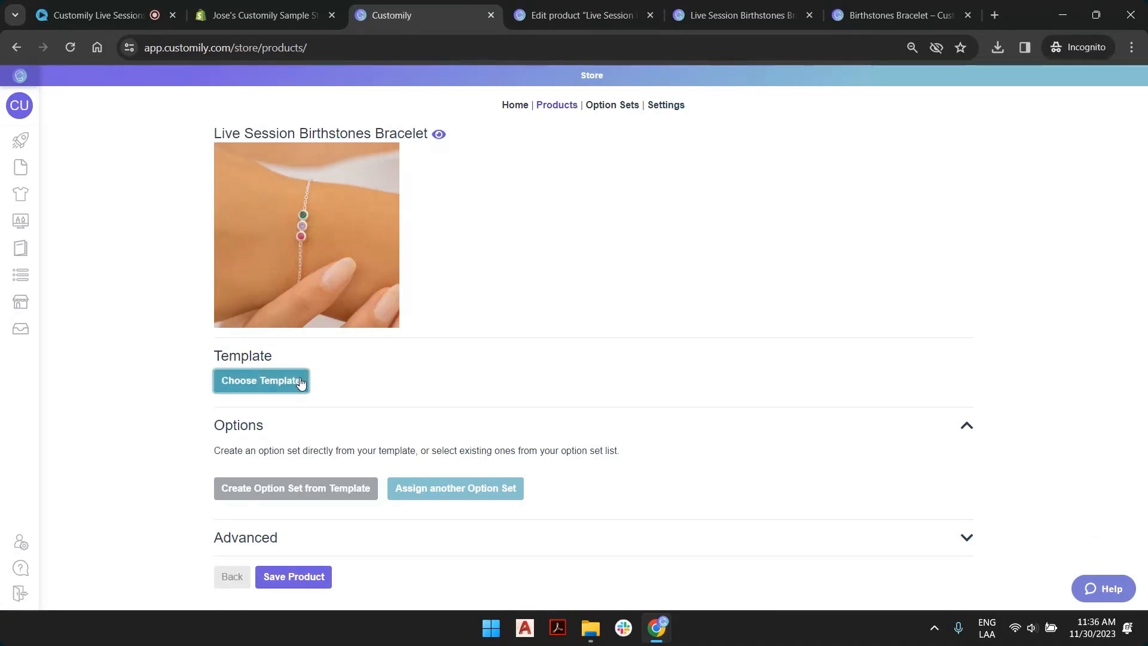
click(300, 383)
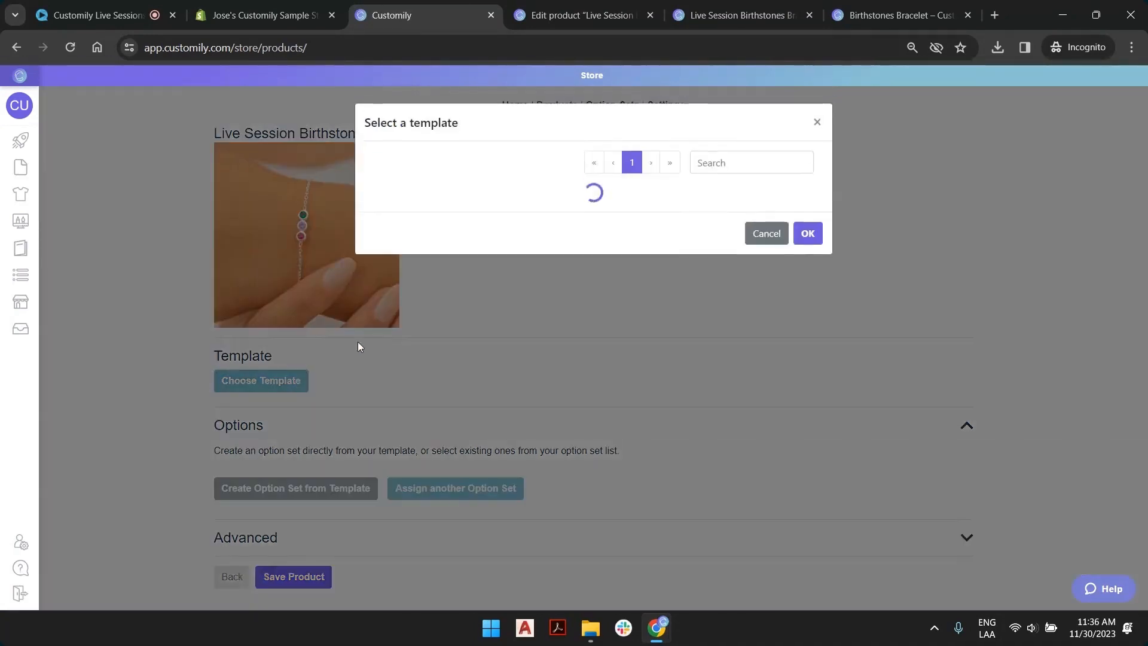
click(675, 172)
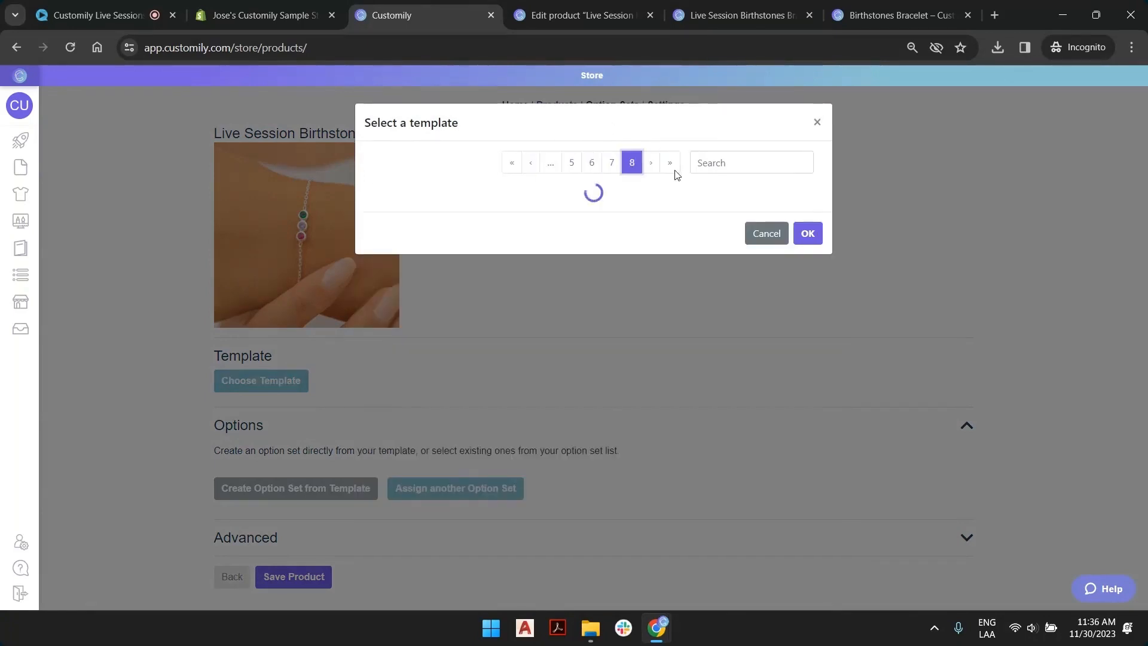
click(503, 433)
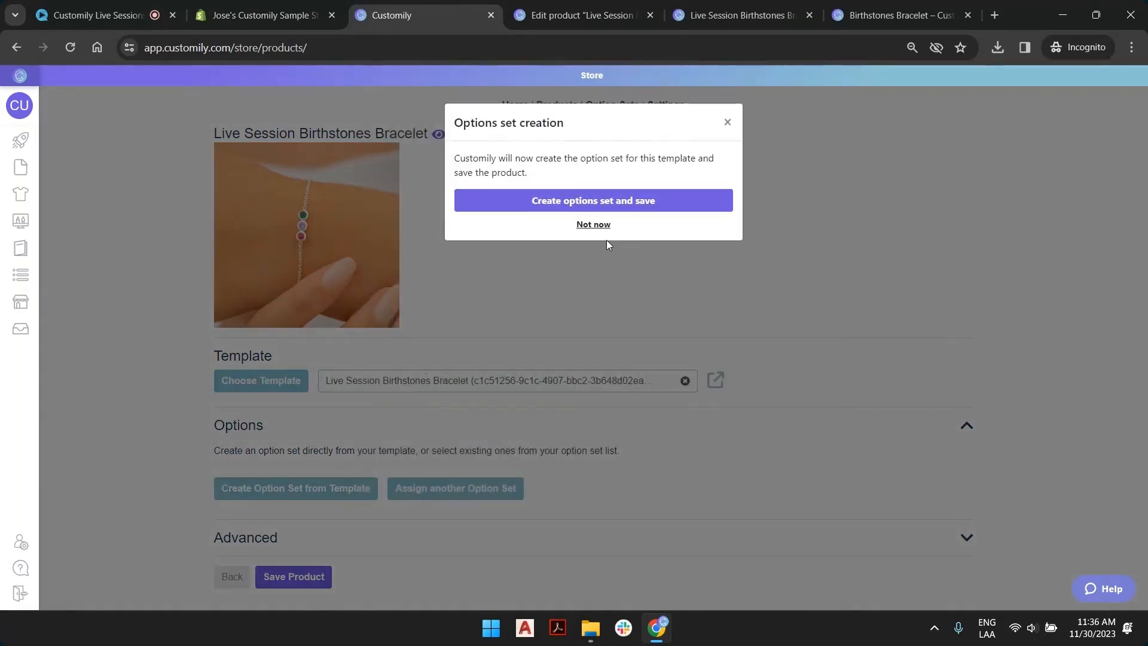
click(595, 227)
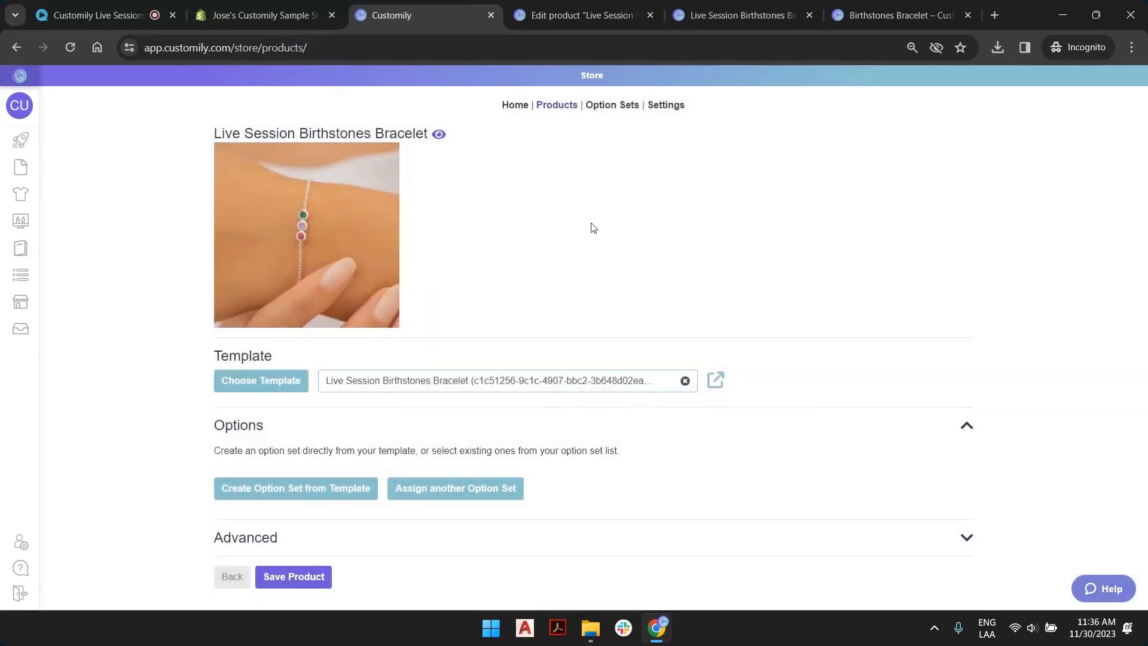
Step: Assign the existing Live Session Birthstones Bracelet option set to the product and save it
click(482, 493)
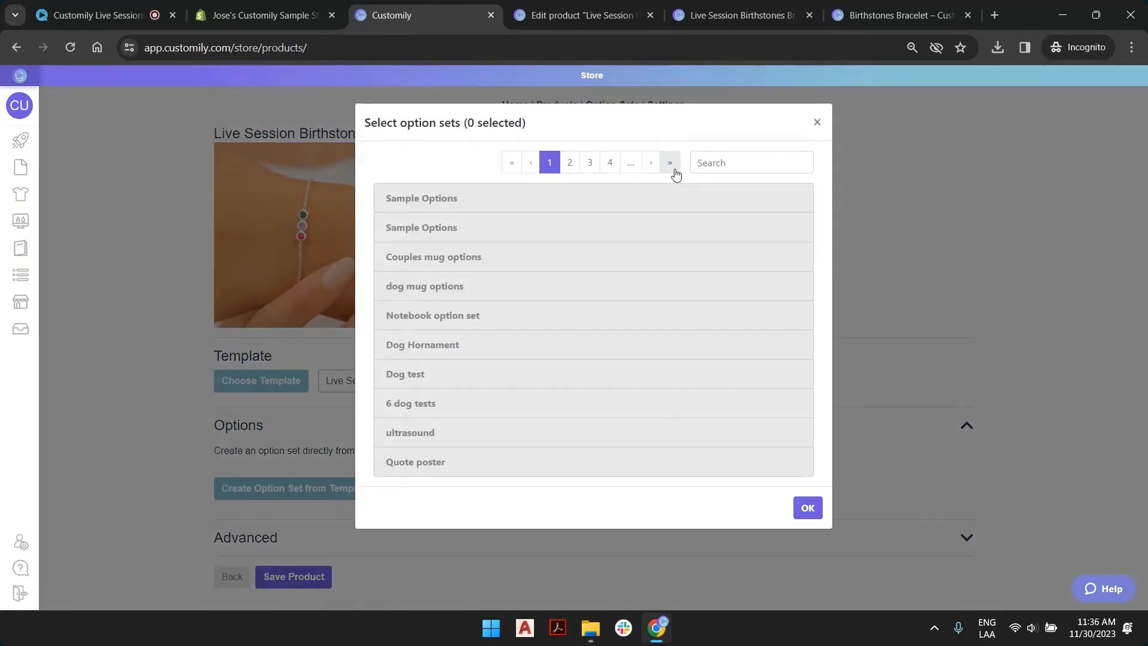
click(670, 163)
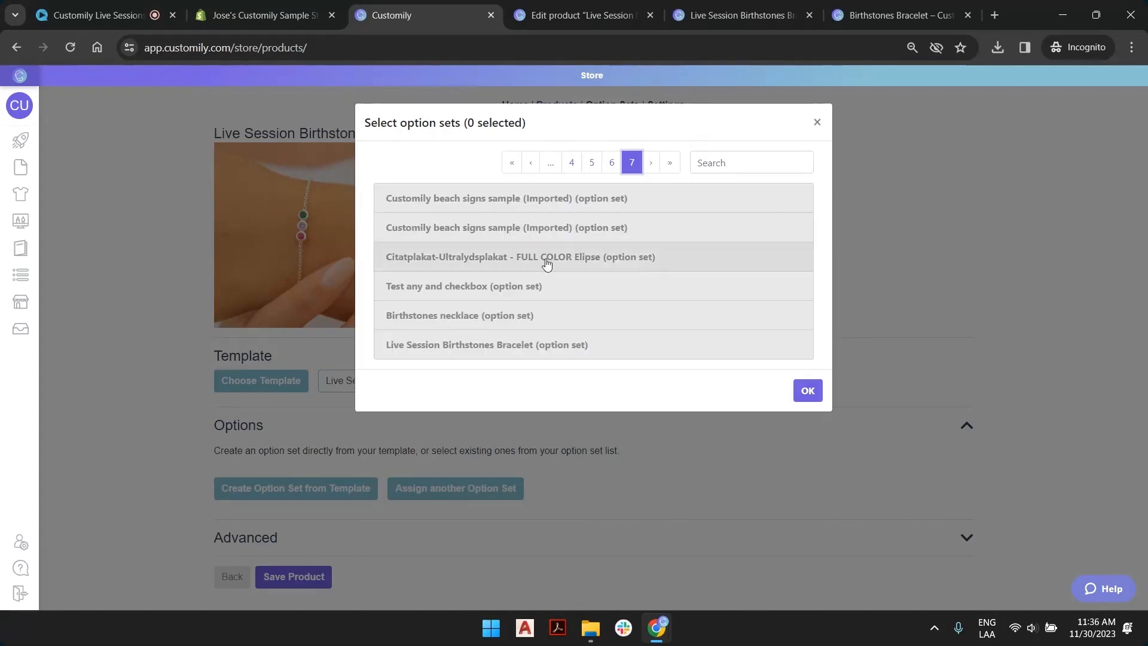
click(601, 352)
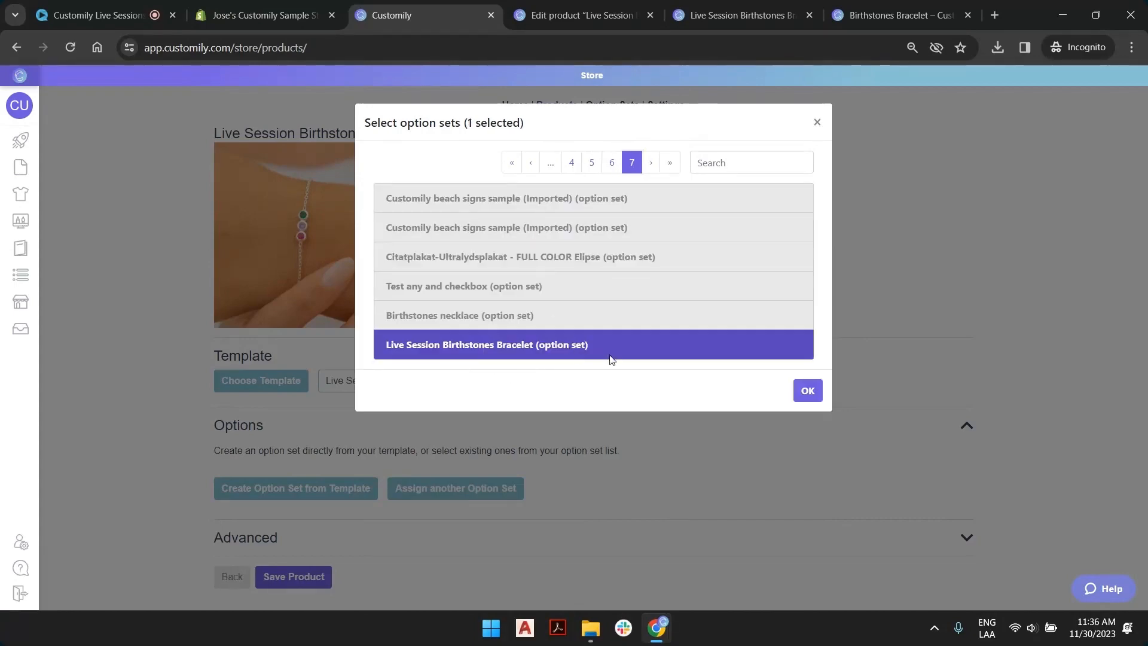
click(807, 390)
scroll(389, 466, down, 1)
click(296, 590)
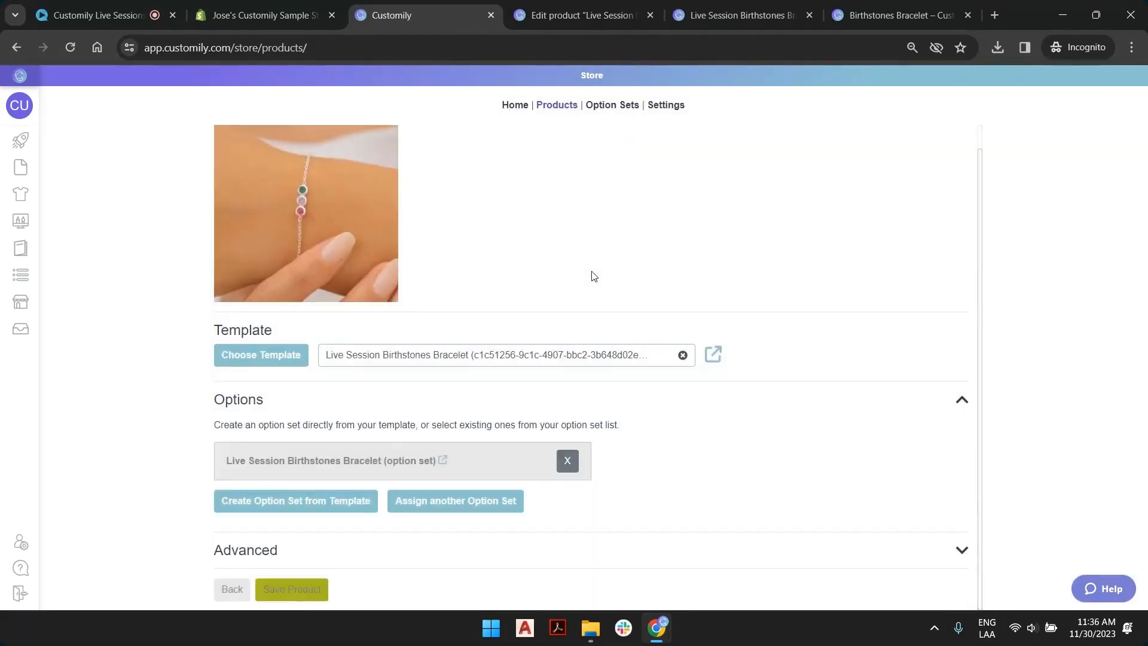
Step: Switch to the bracelet's storefront page and reload it to check the reassigned personalization options
click(741, 15)
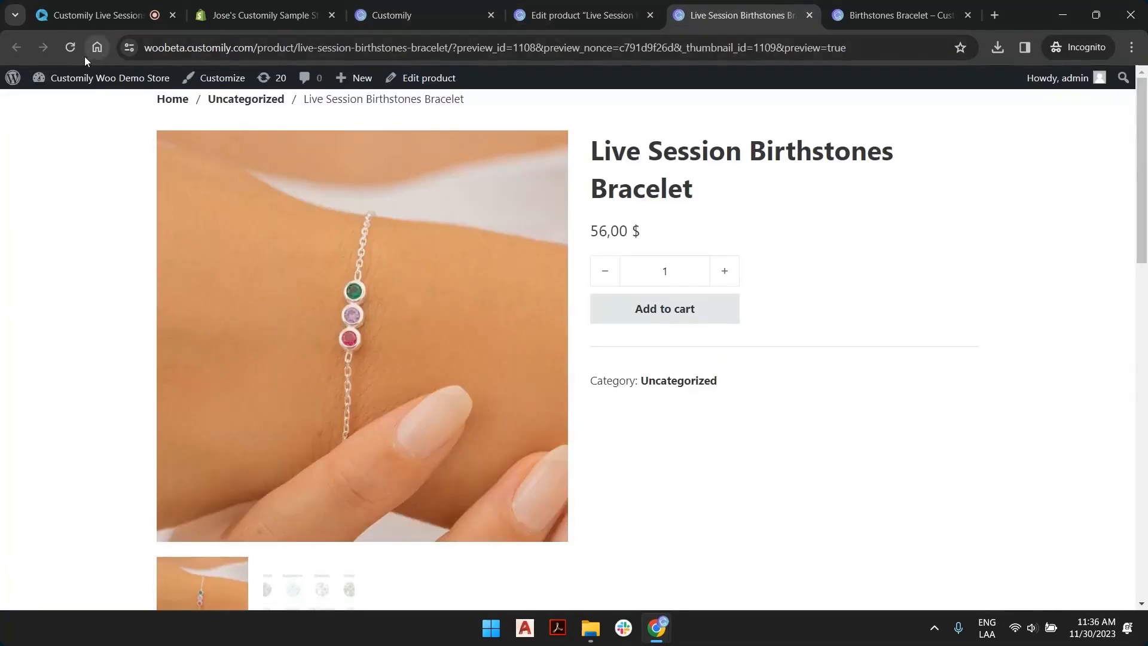
click(70, 47)
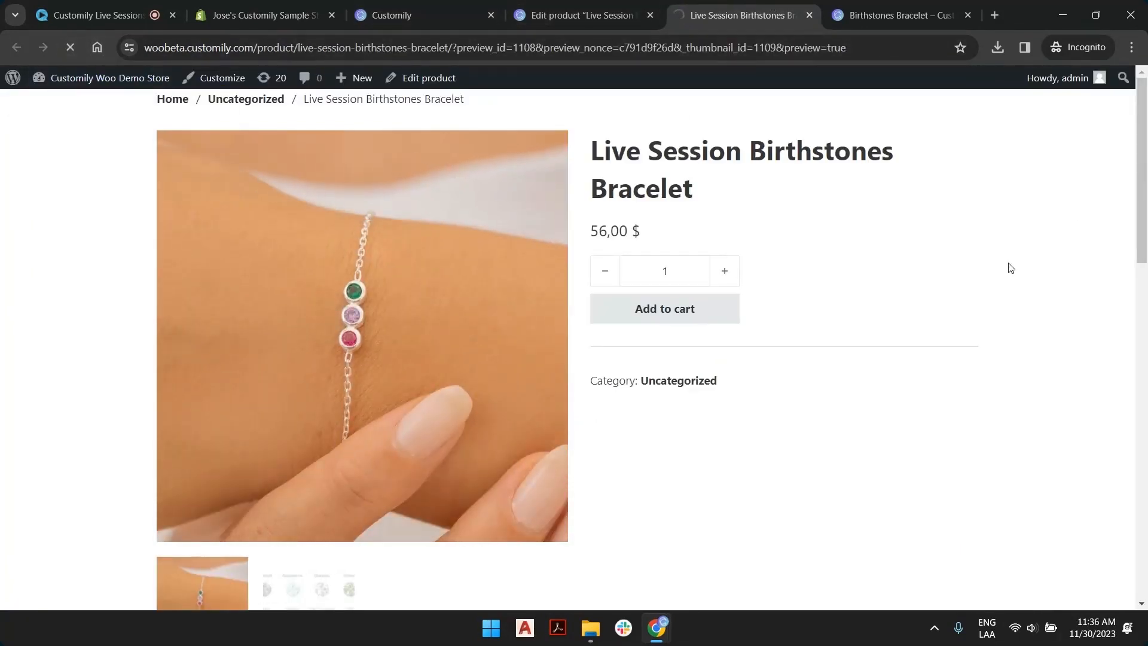